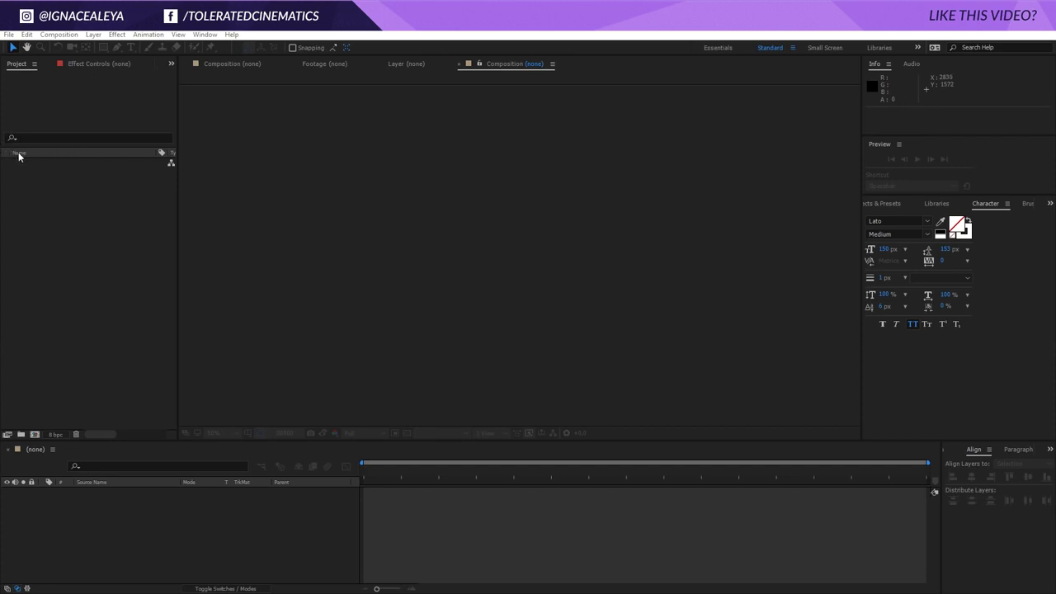
# Step: Create a new composition named Main Comp
pyautogui.click(58, 35)
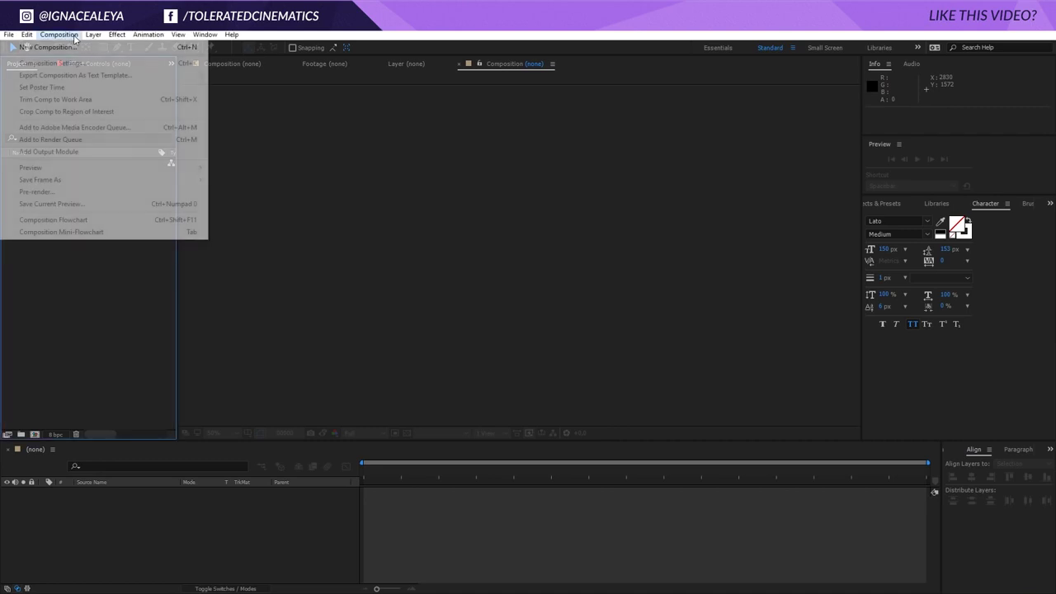
pyautogui.click(71, 49)
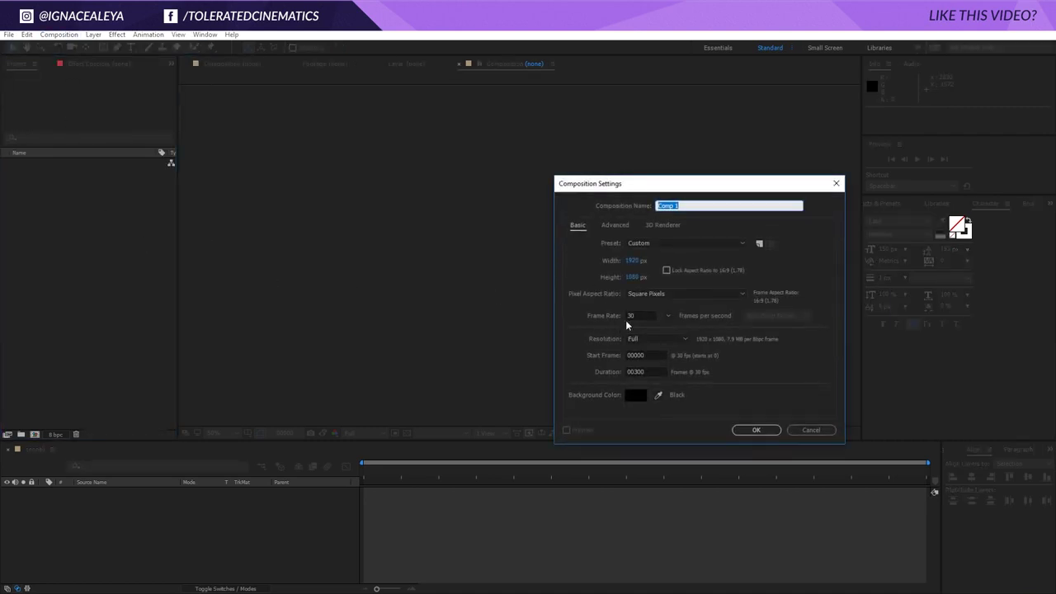
pyautogui.write('Main')
pyautogui.click(759, 435)
# Step: Add a text layer reading "Tolerated" in the composition
pyautogui.click(132, 47)
pyautogui.click(440, 260)
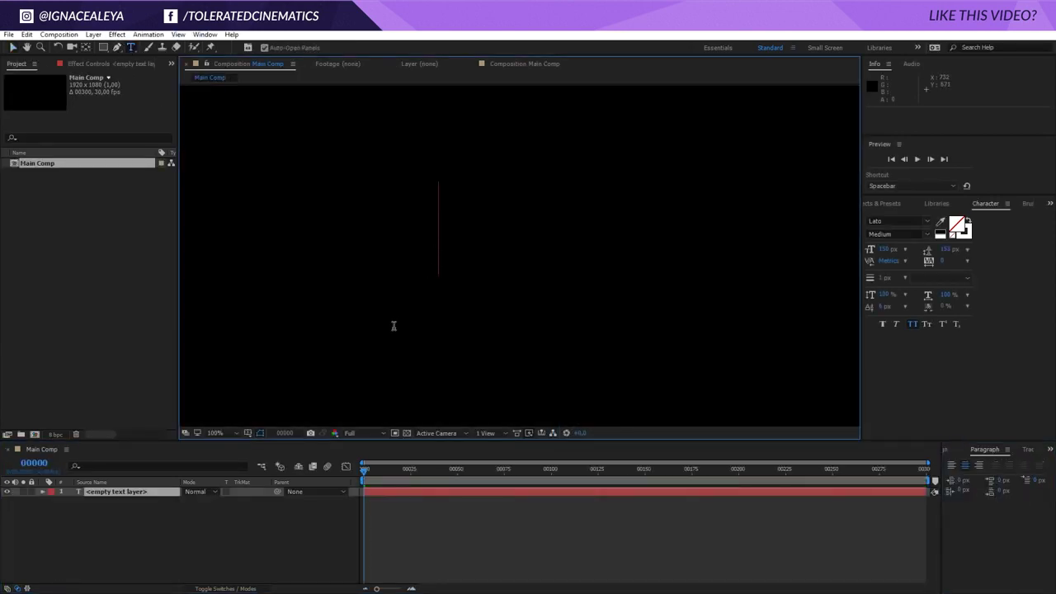
pyautogui.write('Tolerated')
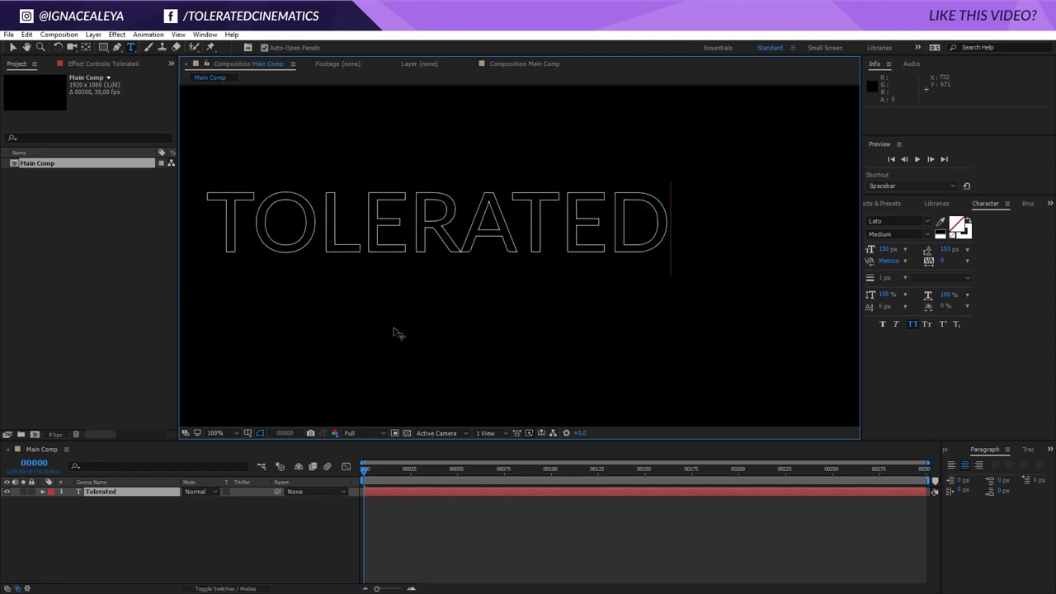
pyautogui.press('Escape')
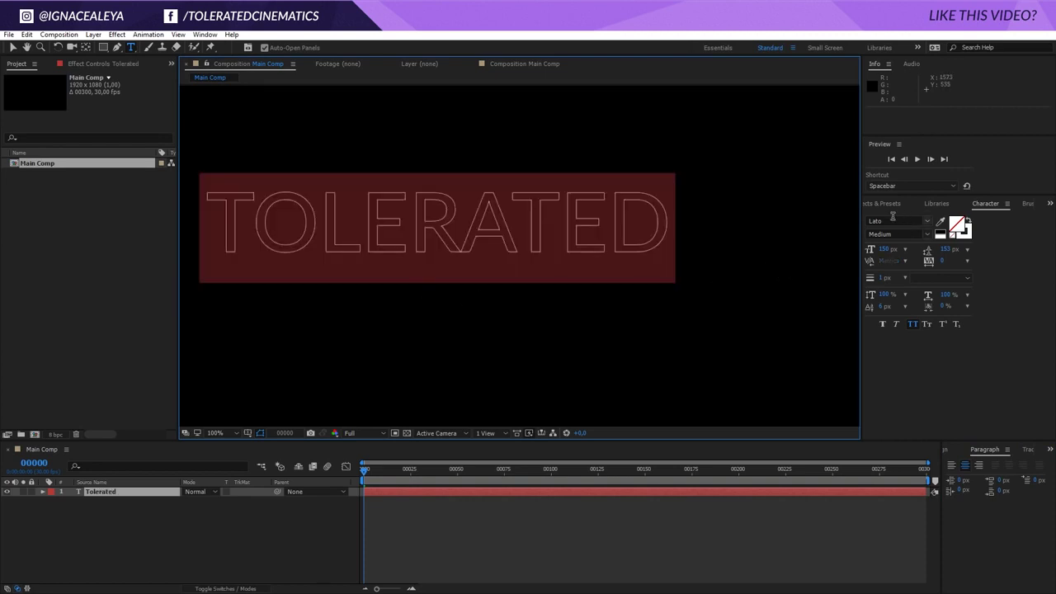
# Step: Swap the text's fill and stroke so it has a solid white fill and no stroke
pyautogui.click(895, 220)
pyautogui.click(905, 236)
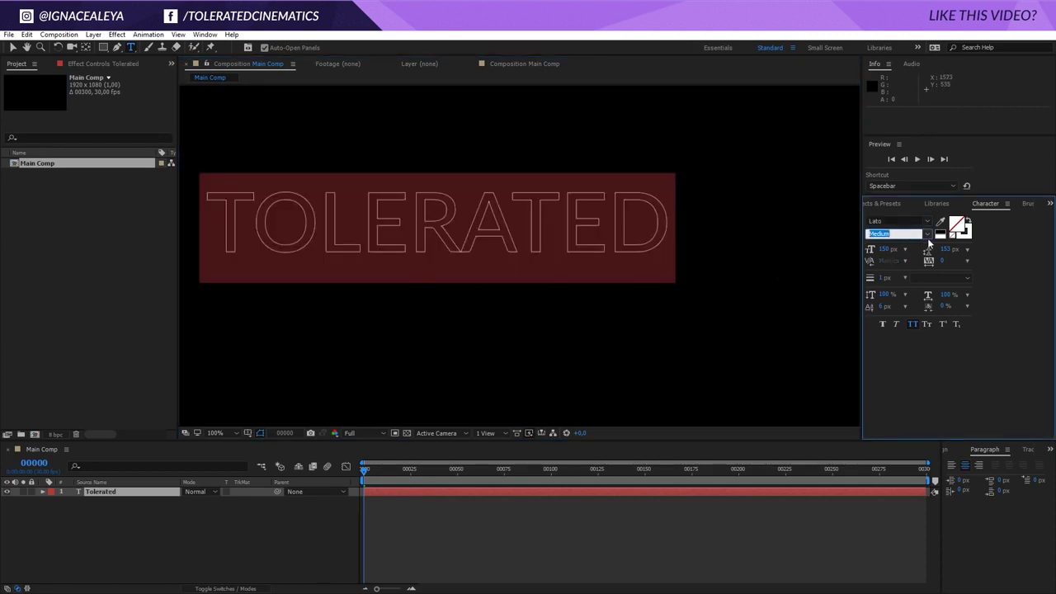
pyautogui.click(927, 233)
pyautogui.click(928, 233)
pyautogui.click(969, 224)
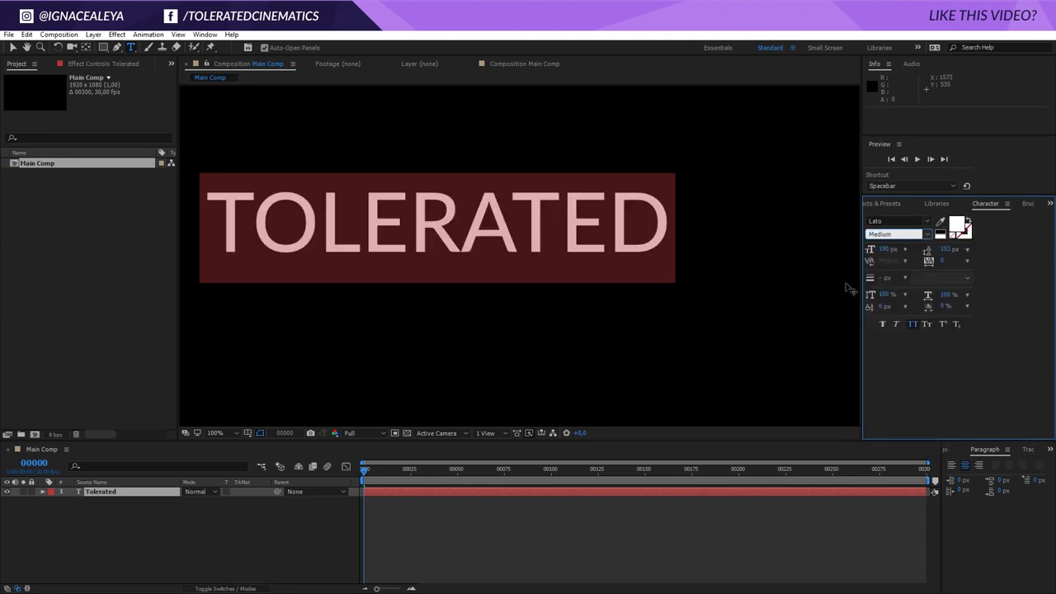
# Step: Center the text layer horizontally and vertically in the composition
pyautogui.press(',')
pyautogui.click(956, 451)
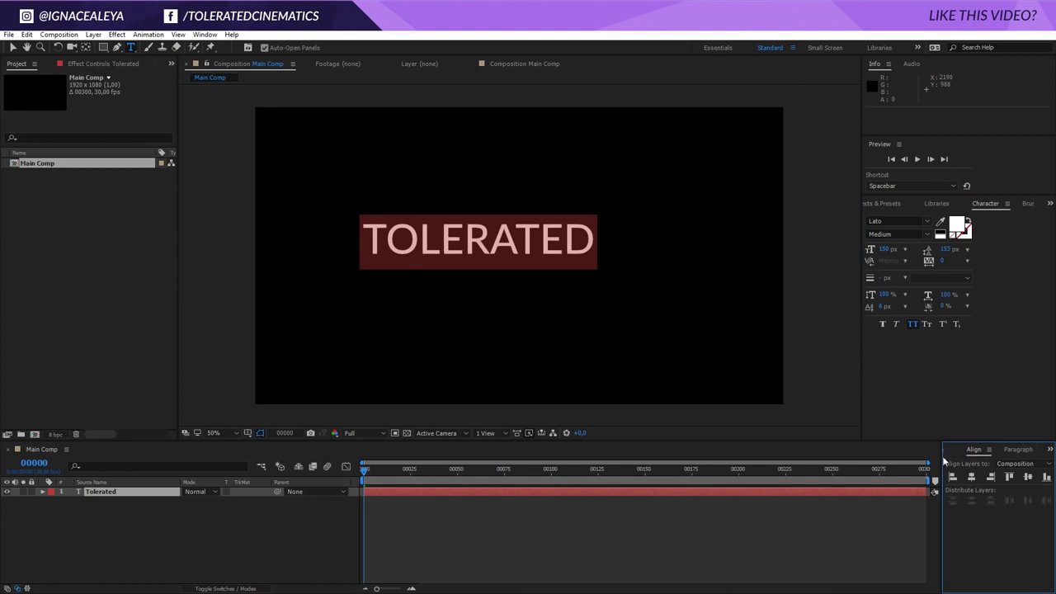
pyautogui.click(971, 477)
pyautogui.click(1028, 477)
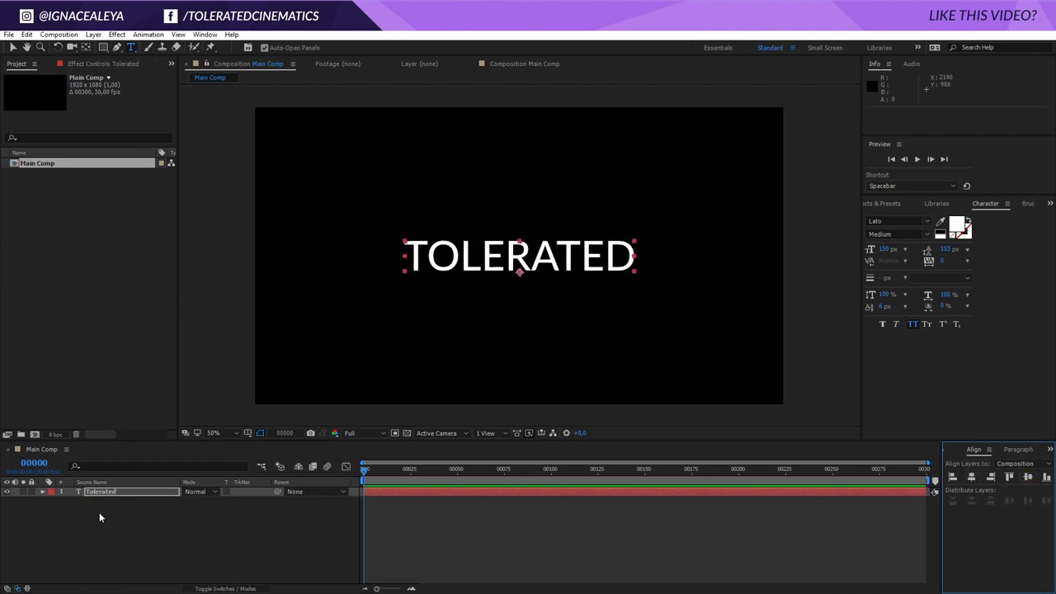
# Step: Add a Gradient Overlay layer style to the Tolerated text layer and expand its properties
pyautogui.rightClick(111, 494)
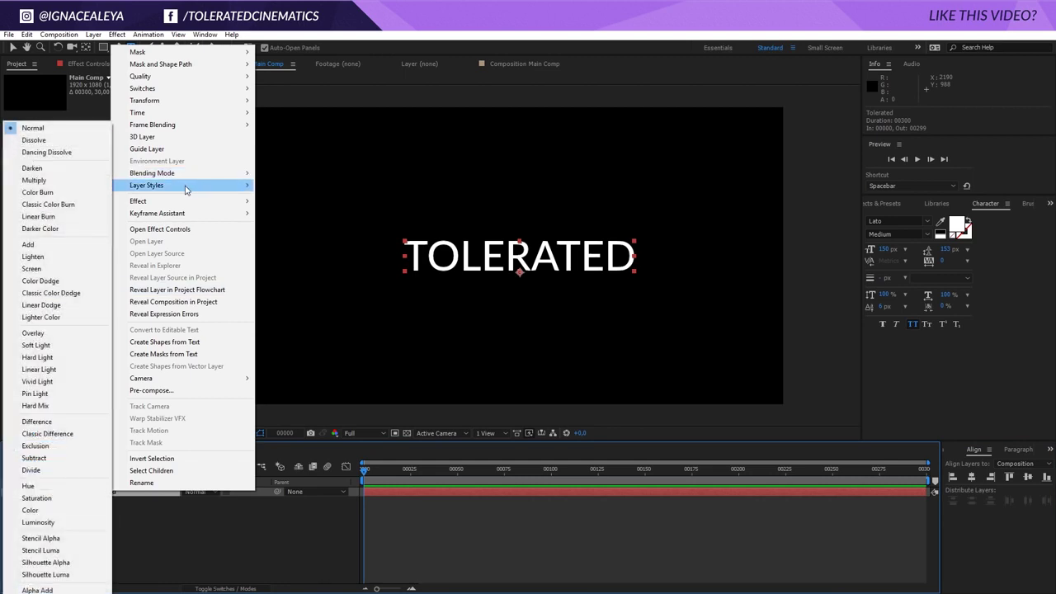
pyautogui.moveTo(187, 189)
pyautogui.click(301, 311)
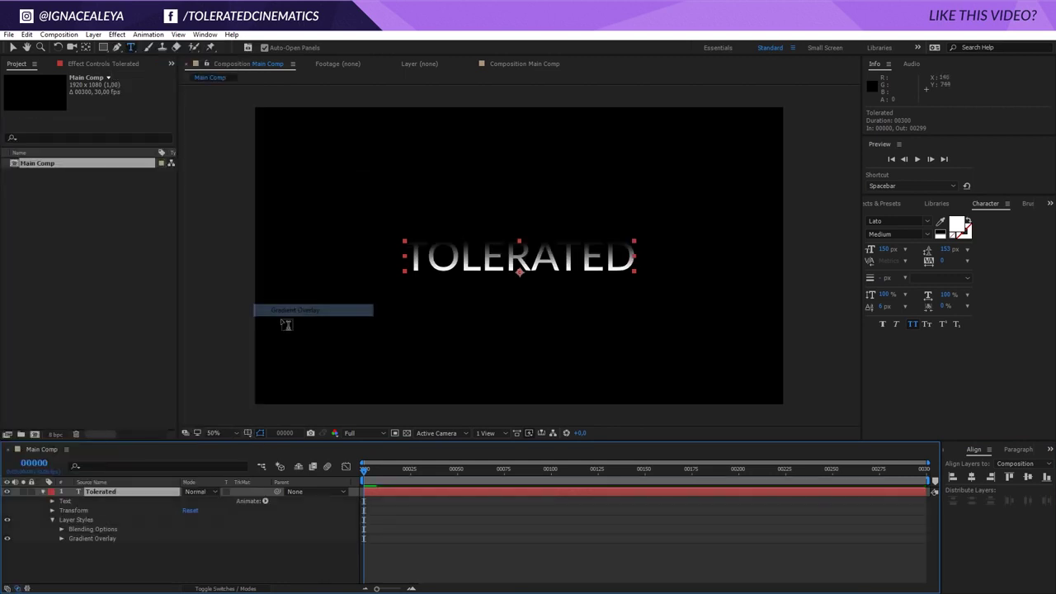
pyautogui.click(63, 538)
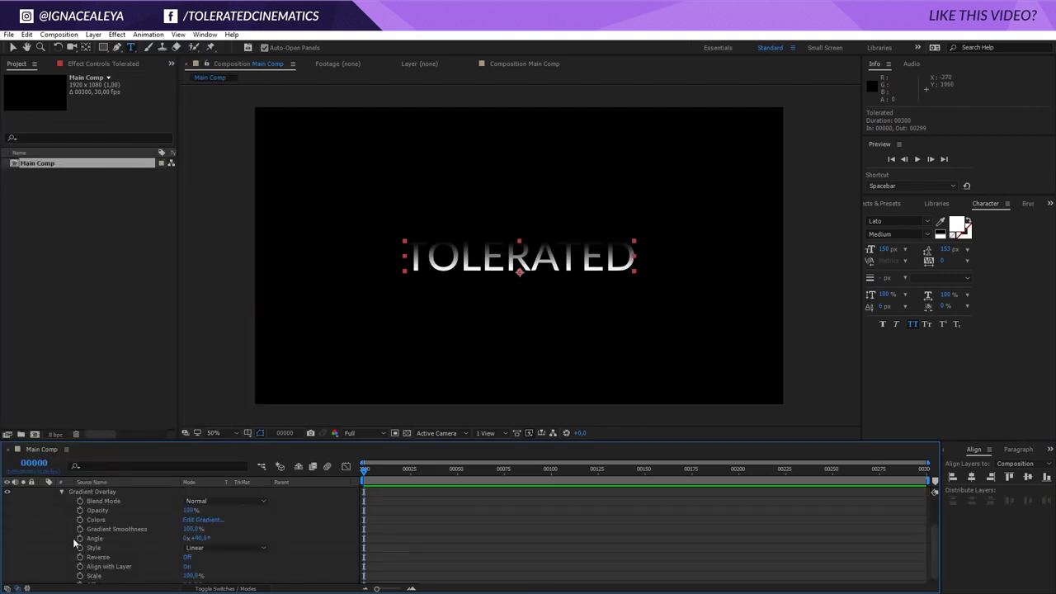
# Step: Set the Gradient Overlay colors to run from dark grey at the start stop to grey 6D6D6D at the end stop
pyautogui.click(196, 522)
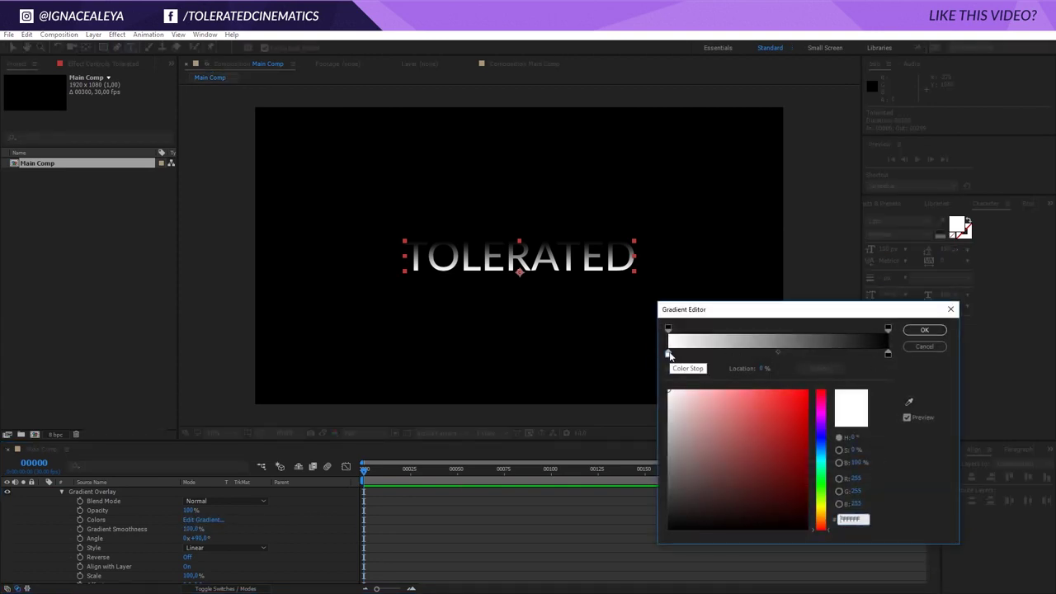
pyautogui.moveTo(694, 434)
pyautogui.mouseDown()
pyautogui.moveTo(643, 453)
pyautogui.moveTo(667, 497)
pyautogui.moveTo(613, 504)
pyautogui.moveTo(589, 413)
pyautogui.moveTo(589, 424)
pyautogui.mouseUp()
pyautogui.click(888, 354)
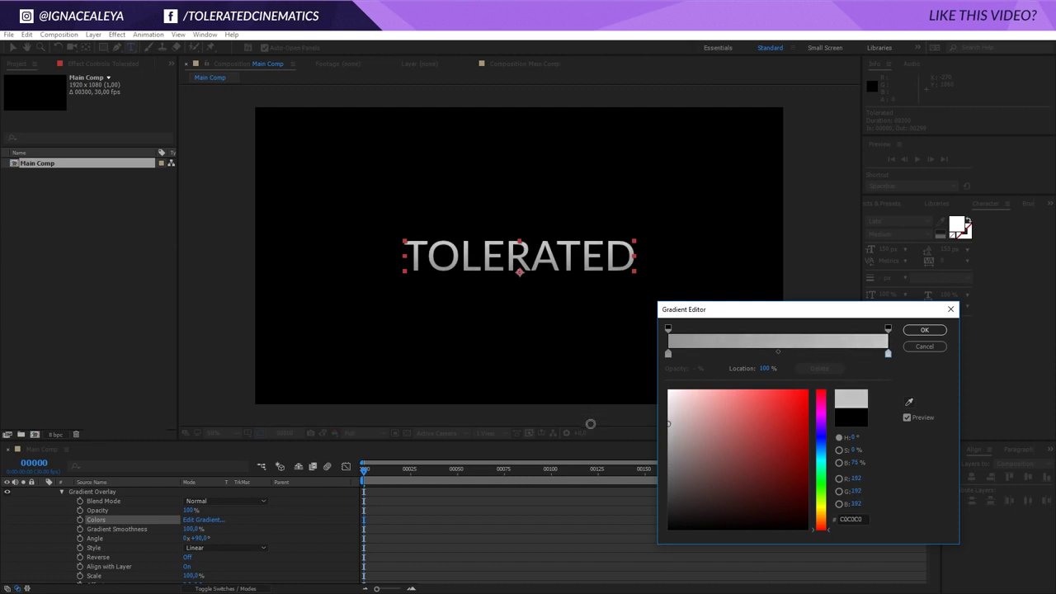
pyautogui.click(667, 353)
pyautogui.moveTo(687, 435); pyautogui.dragTo(622, 504)
pyautogui.click(888, 353)
pyautogui.moveTo(702, 422); pyautogui.dragTo(623, 469)
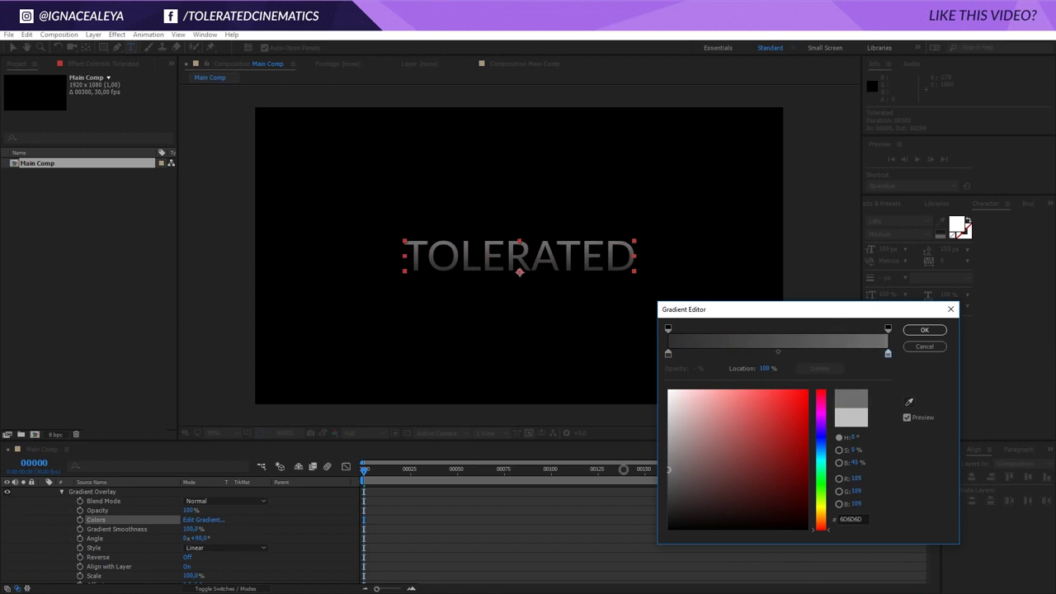
pyautogui.click(925, 331)
# Step: Duplicate the Tolerated text layer together with its gradient overlay
pyautogui.scroll(3, 131, 490)
pyautogui.click(99, 492)
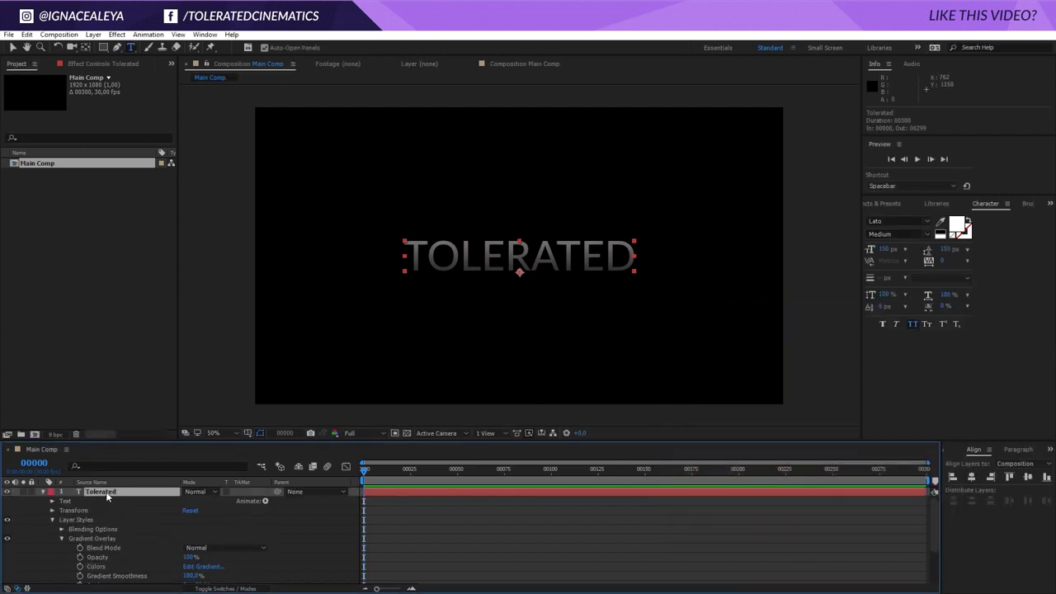
pyautogui.hotkey('ctrl', 'd')
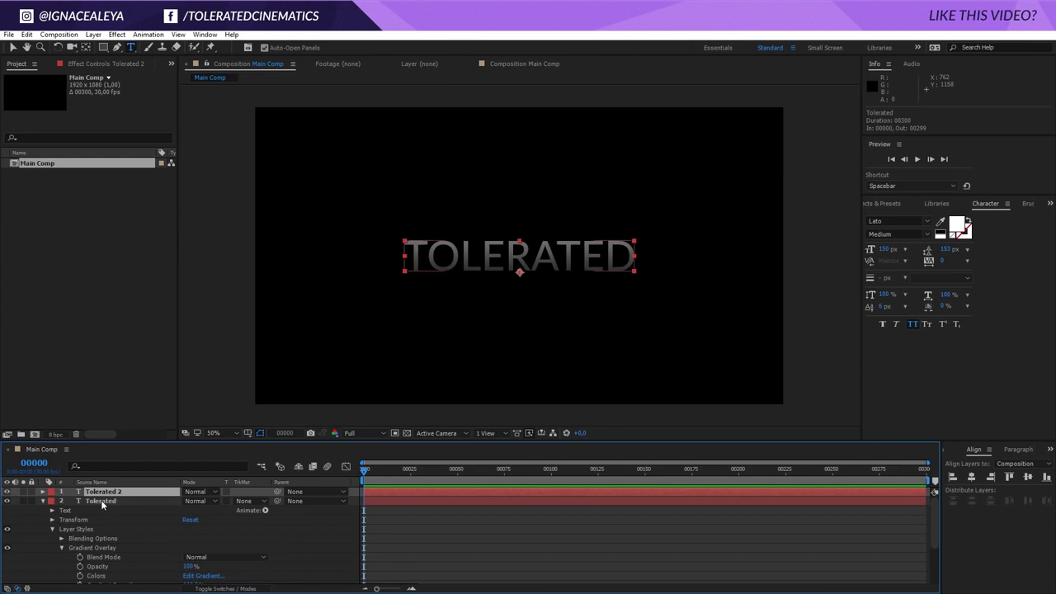
# Step: Unlink the scale of the original lower Tolerated layer and set it to 99% width, keeping 100% height
pyautogui.click(101, 501)
pyautogui.press('s')
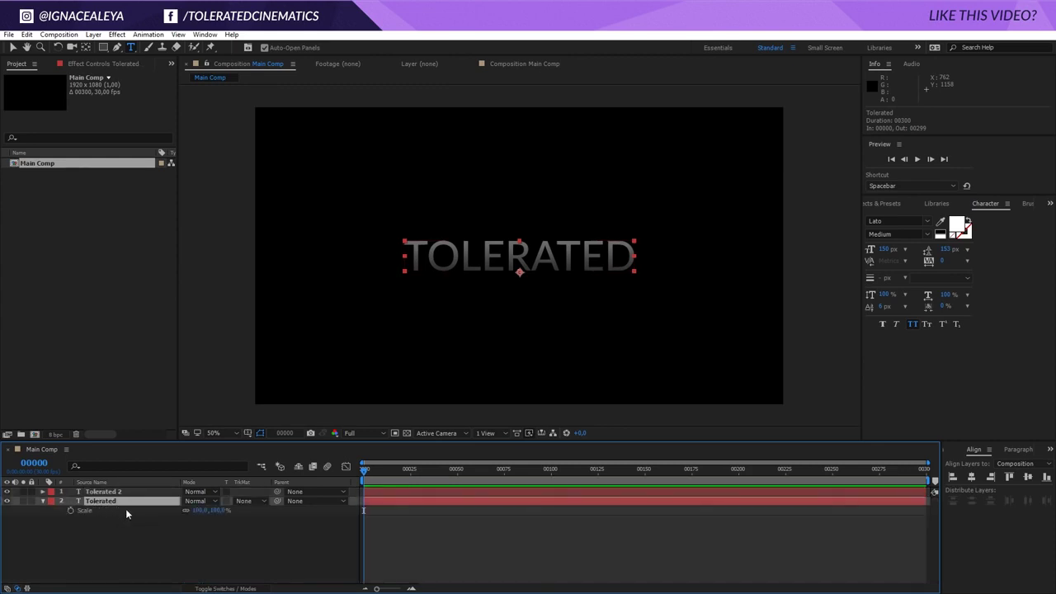
pyautogui.click(196, 512)
pyautogui.click(200, 510)
pyautogui.click(203, 533)
pyautogui.press('/')
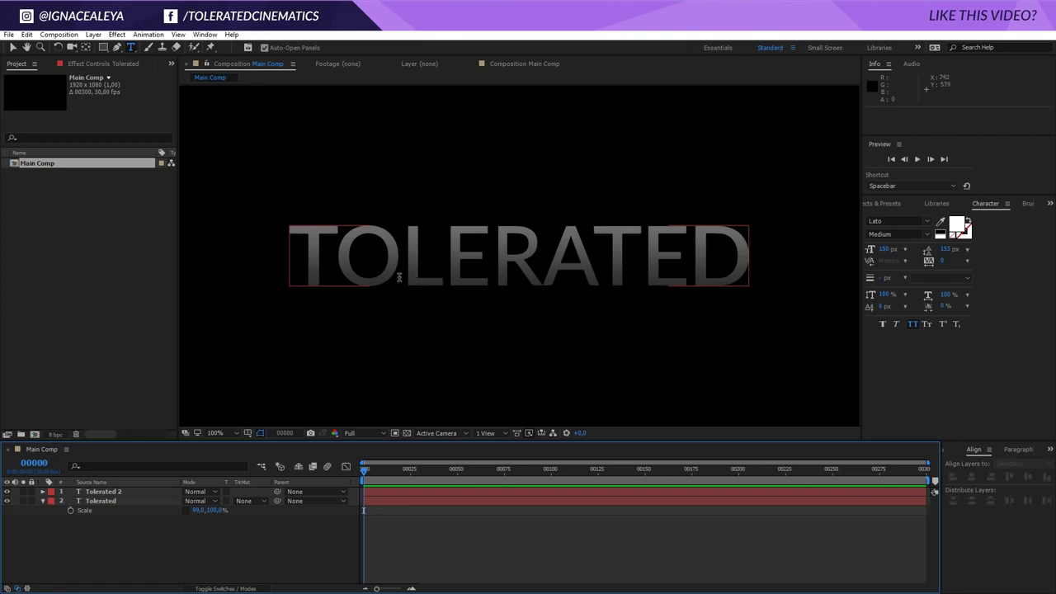
# Step: Recolor the lower Tolerated layer's overlay gradient from AAAAAA at the start to white FFFFFF at the end, with no extra stop between
pyautogui.click(58, 505)
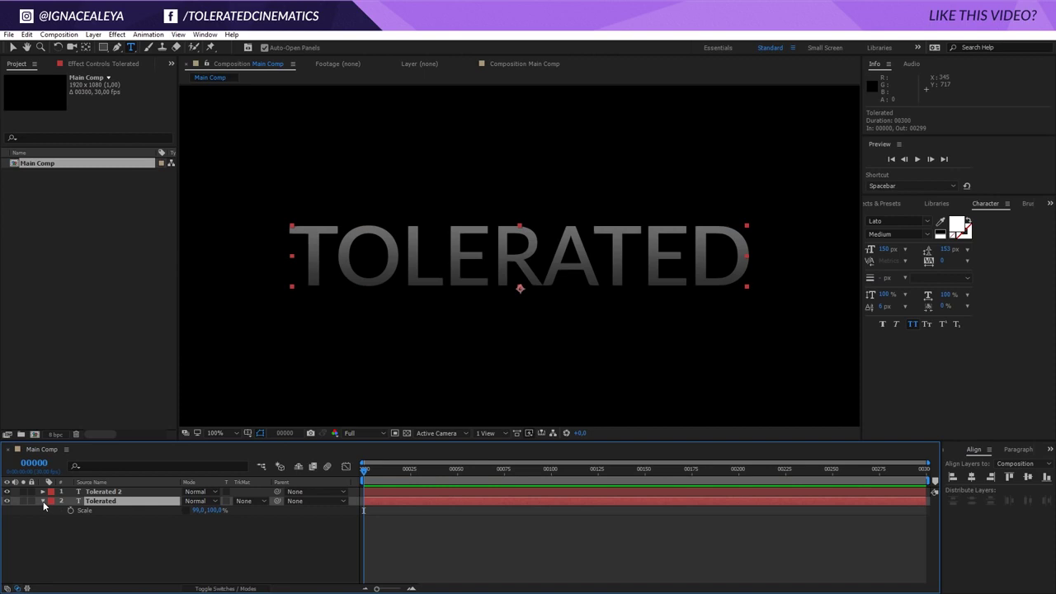
pyautogui.click(43, 501)
pyautogui.click(43, 500)
pyautogui.click(51, 577)
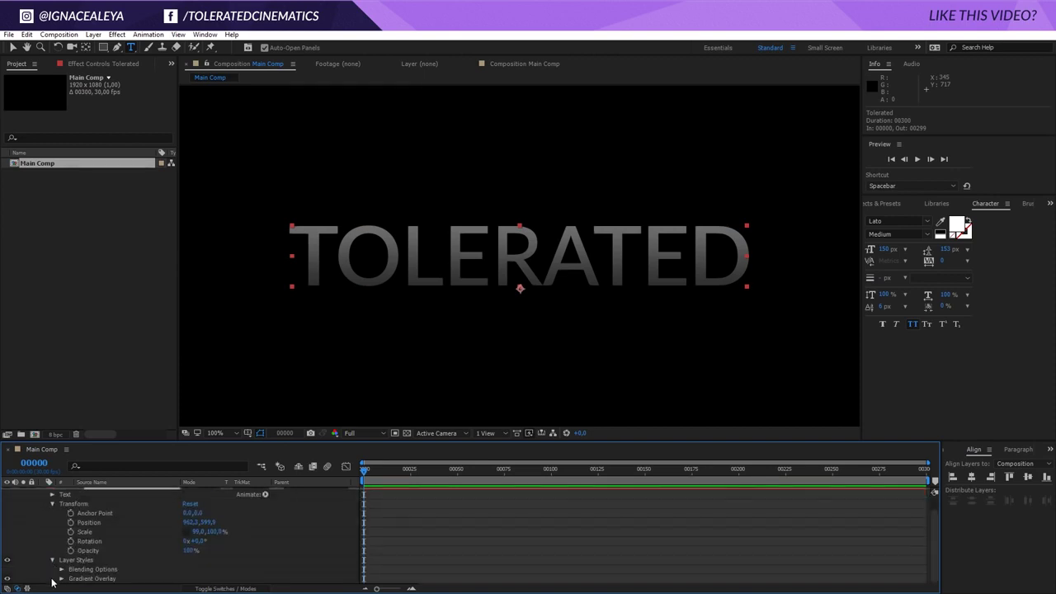
pyautogui.click(60, 579)
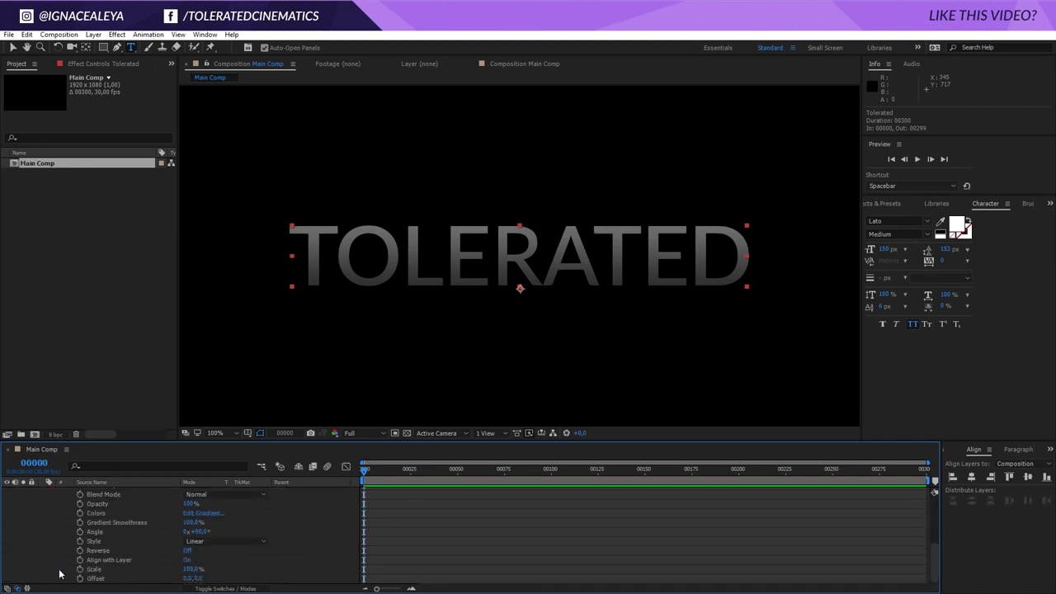
pyautogui.click(214, 516)
pyautogui.click(669, 354)
pyautogui.moveTo(684, 390)
pyautogui.mouseDown()
pyautogui.moveTo(622, 408)
pyautogui.moveTo(613, 438)
pyautogui.moveTo(604, 434)
pyautogui.mouseUp()
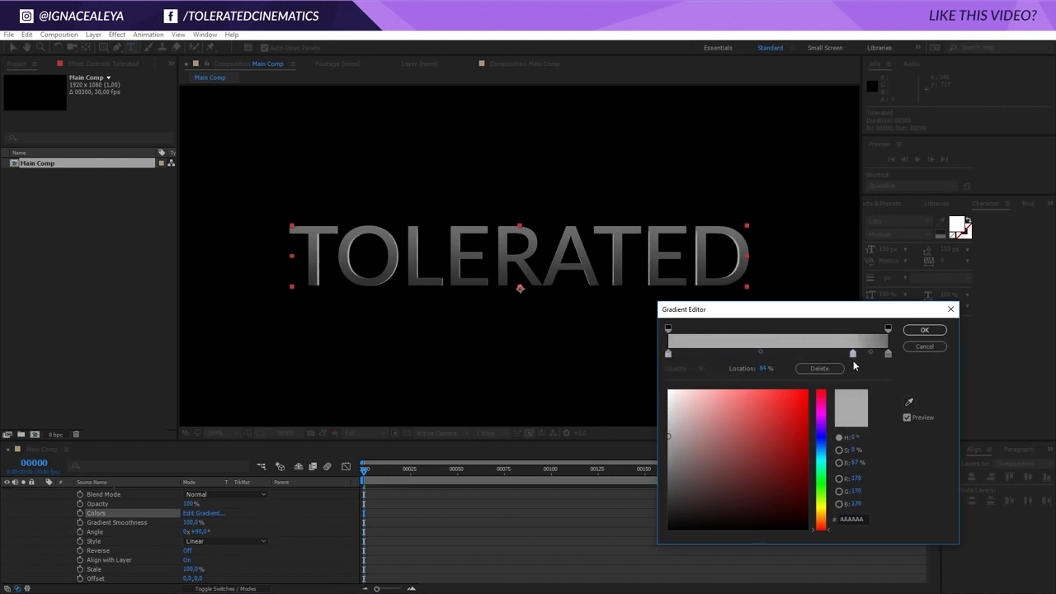
pyautogui.click(878, 375)
pyautogui.click(888, 353)
pyautogui.moveTo(693, 404); pyautogui.dragTo(597, 385)
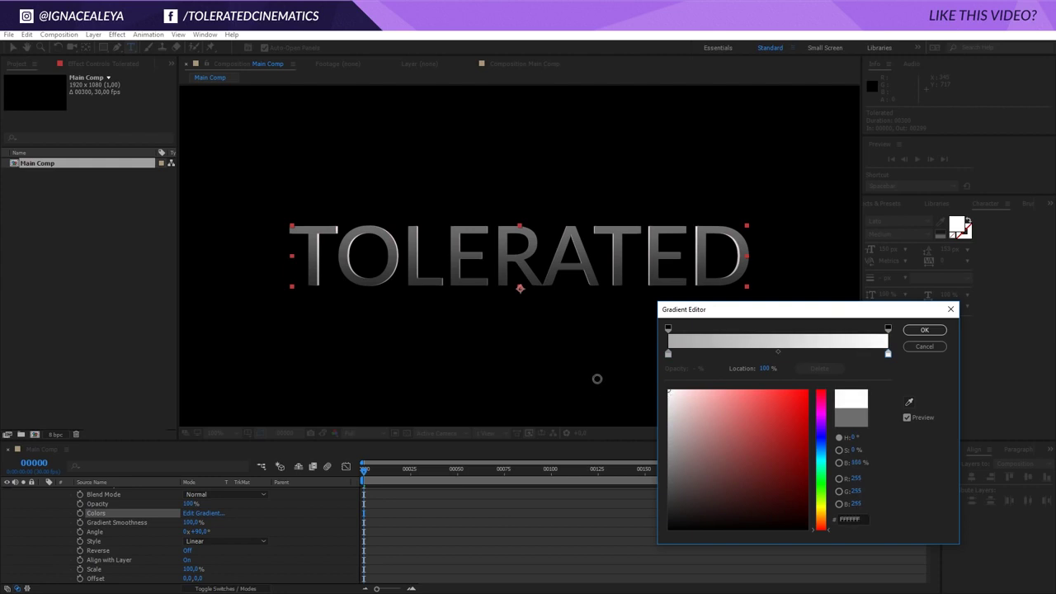
# Step: Add a dark grey color stop near the gradient's white end and a 606060 stop at 15%
pyautogui.click(845, 355)
pyautogui.moveTo(710, 446)
pyautogui.mouseDown()
pyautogui.moveTo(652, 495)
pyautogui.moveTo(618, 515)
pyautogui.moveTo(617, 505)
pyautogui.mouseUp()
pyautogui.click(701, 355)
pyautogui.moveTo(677, 429); pyautogui.dragTo(641, 476)
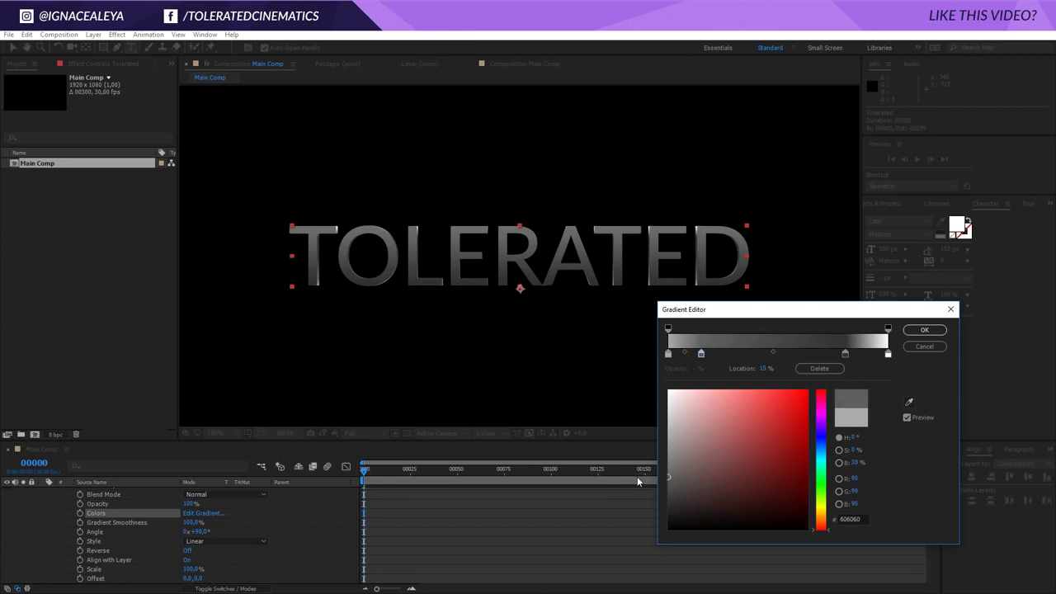
# Step: Set the gradient's start stop to light grey D5D5D5 and apply the gradient to the lower layer
pyautogui.click(668, 355)
pyautogui.moveTo(676, 409); pyautogui.dragTo(640, 411)
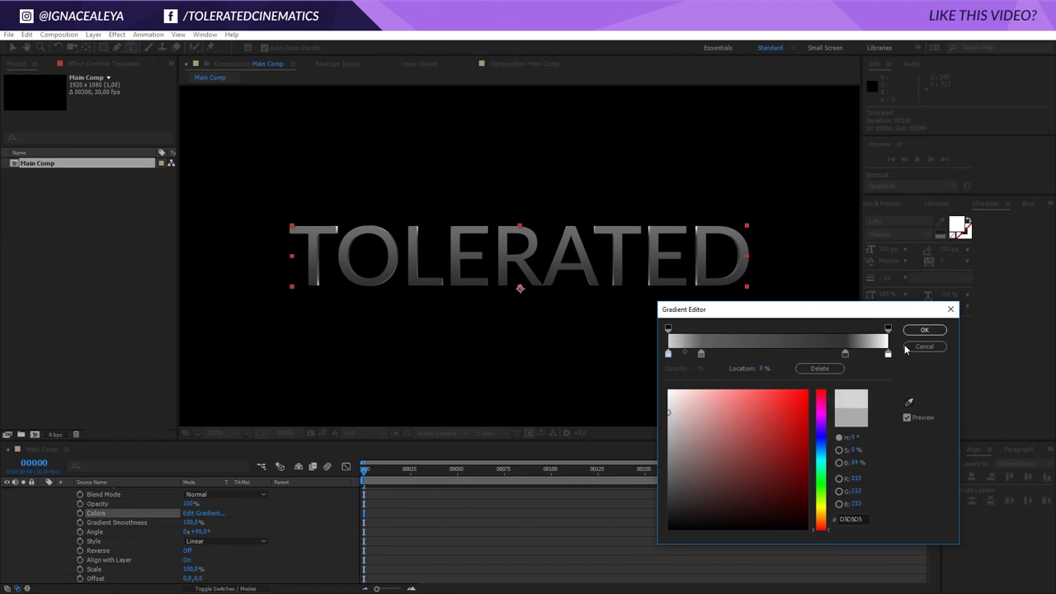
pyautogui.click(925, 329)
pyautogui.click(527, 517)
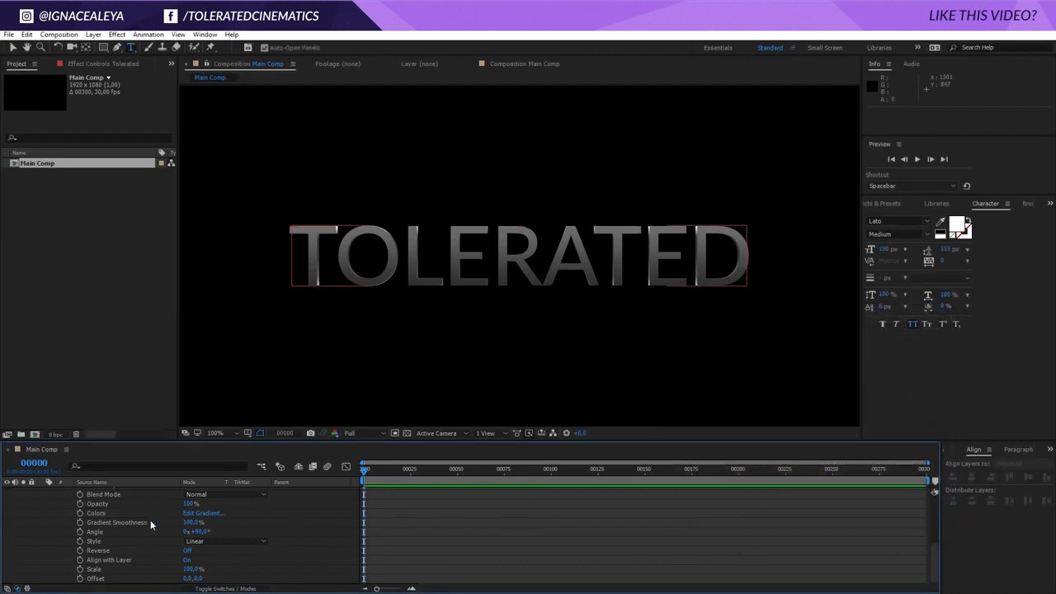
# Step: Set the start stop of the upper Tolerated 2 layer's overlay gradient to near-black 060606
pyautogui.scroll(5, 88, 507)
pyautogui.click(88, 493)
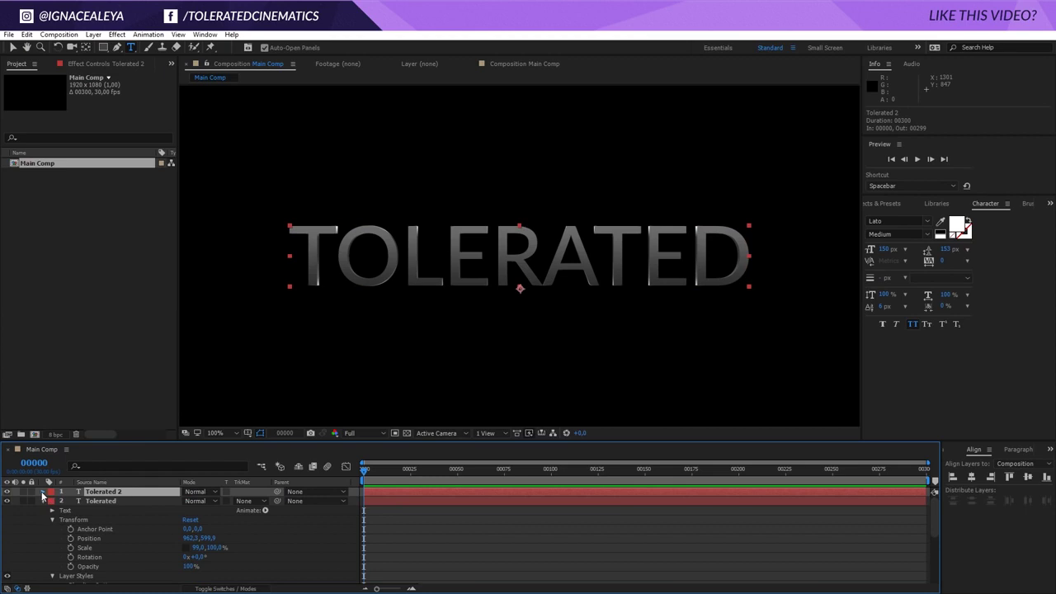
pyautogui.click(42, 492)
pyautogui.click(52, 521)
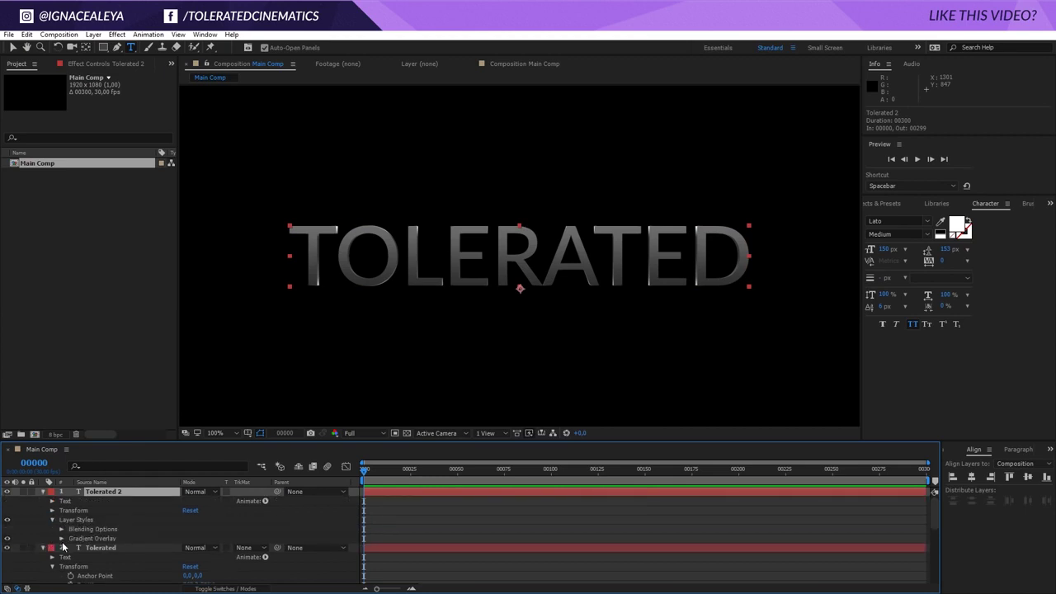
pyautogui.click(60, 539)
pyautogui.scroll(-2, 60, 538)
pyautogui.click(203, 519)
pyautogui.click(668, 353)
pyautogui.moveTo(673, 504); pyautogui.dragTo(655, 523)
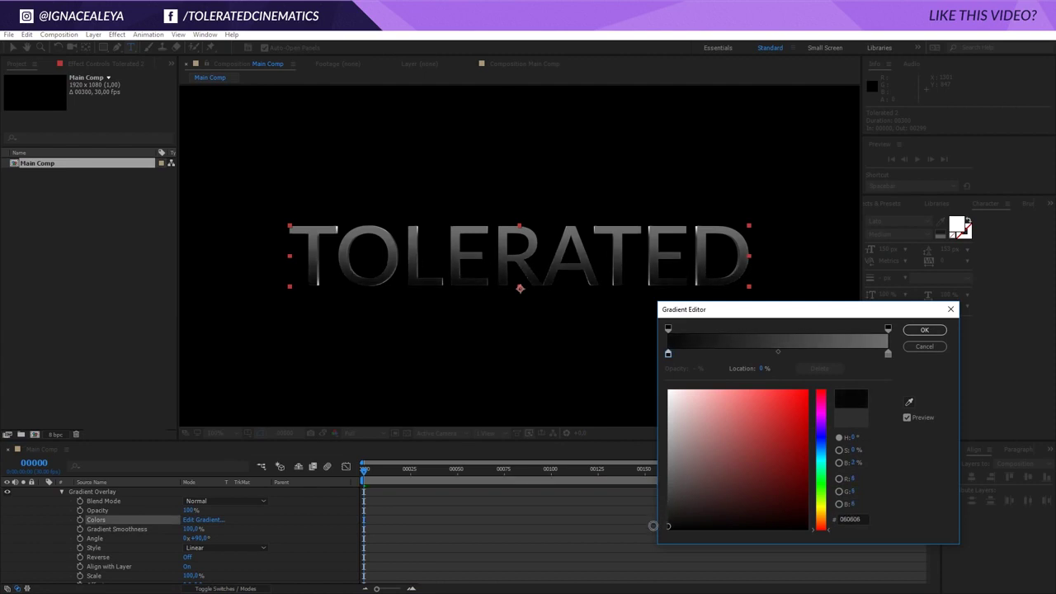
# Step: Move the 6D6D6D stop to about two thirds along the gradient, add a D1D1D1 stop at 100%, and apply it
pyautogui.click(888, 353)
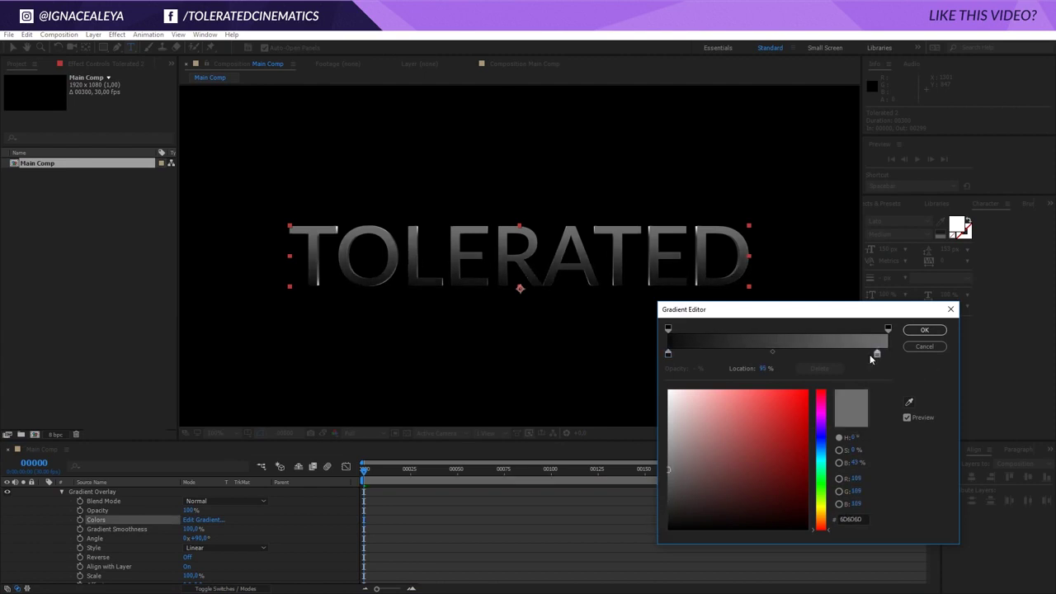
pyautogui.click(814, 353)
pyautogui.click(888, 353)
pyautogui.moveTo(682, 435); pyautogui.dragTo(616, 416)
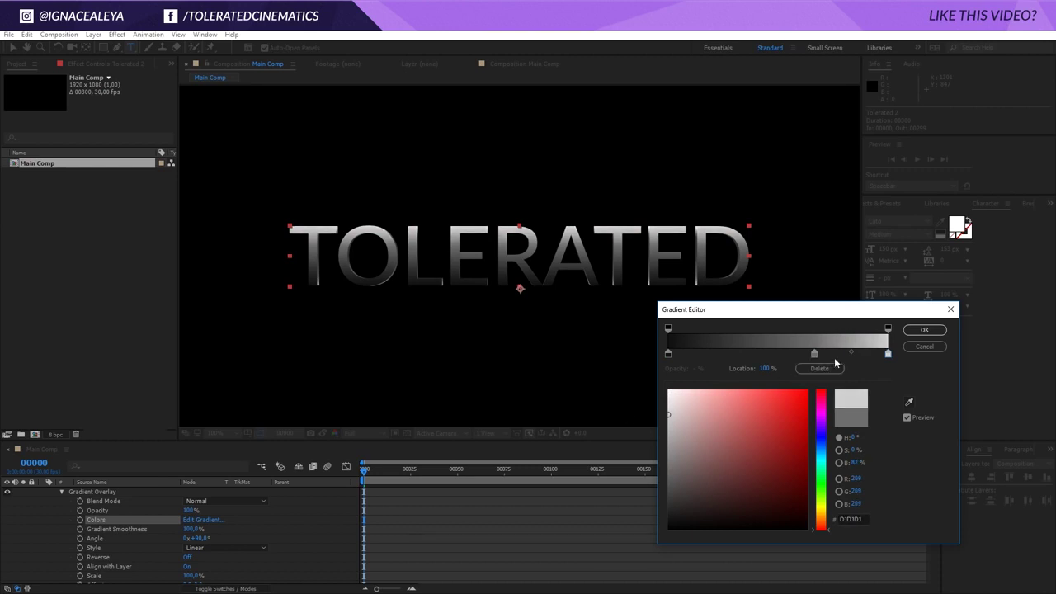
pyautogui.click(924, 329)
# Step: Move the upper layer's grey gradient stop to just past the middle, add a light stop at about three quarters, and set the end stop to 8E8E8E
pyautogui.press(',')
pyautogui.press(',')
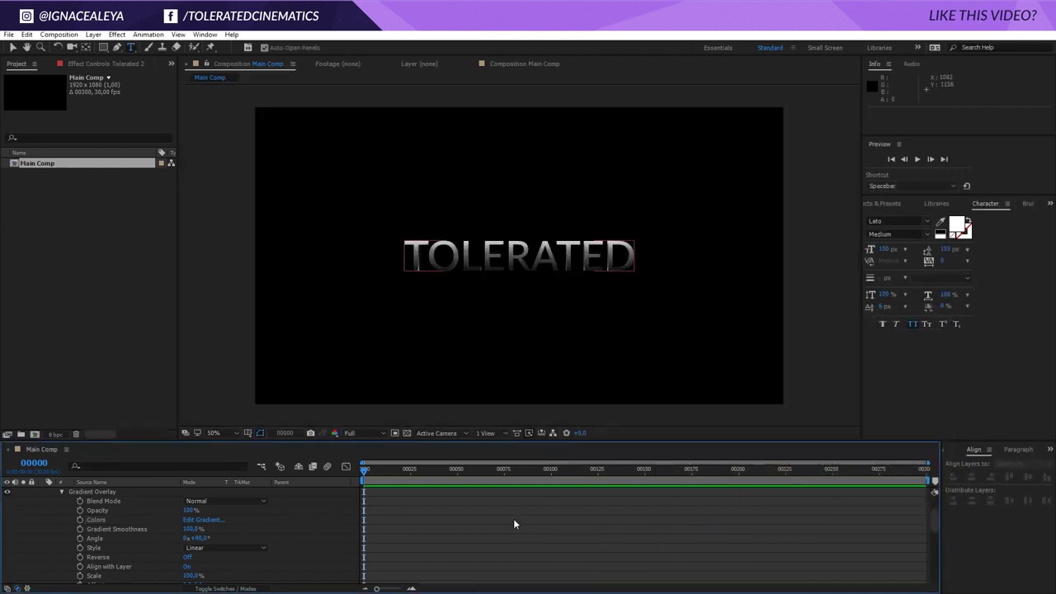
pyautogui.press('.')
pyautogui.press('.')
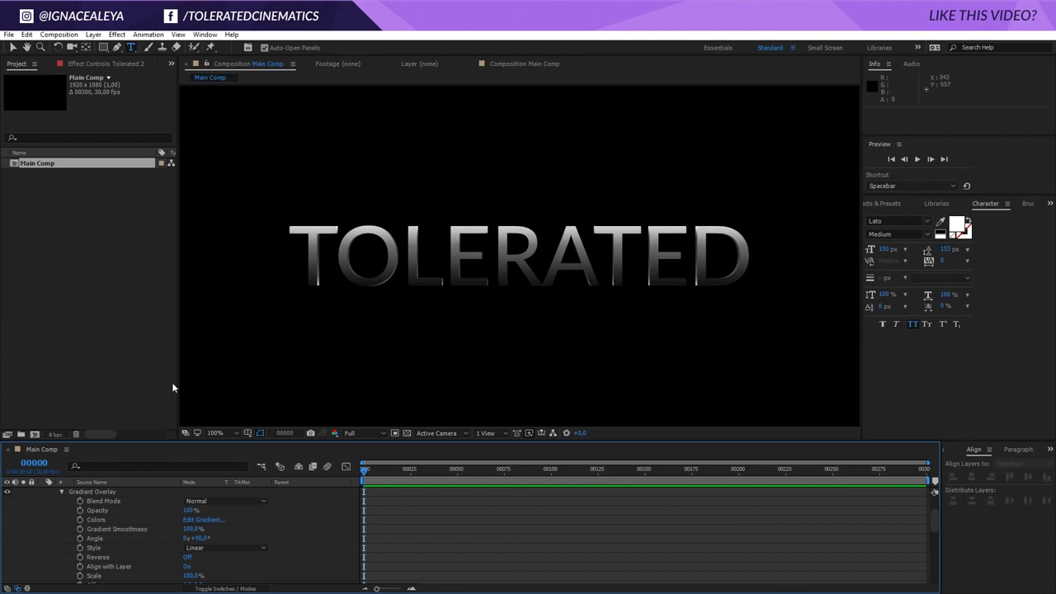
pyautogui.click(203, 520)
pyautogui.moveTo(815, 357); pyautogui.dragTo(749, 354)
pyautogui.click(829, 358)
pyautogui.moveTo(864, 356); pyautogui.dragTo(904, 354)
pyautogui.moveTo(698, 419); pyautogui.dragTo(633, 452)
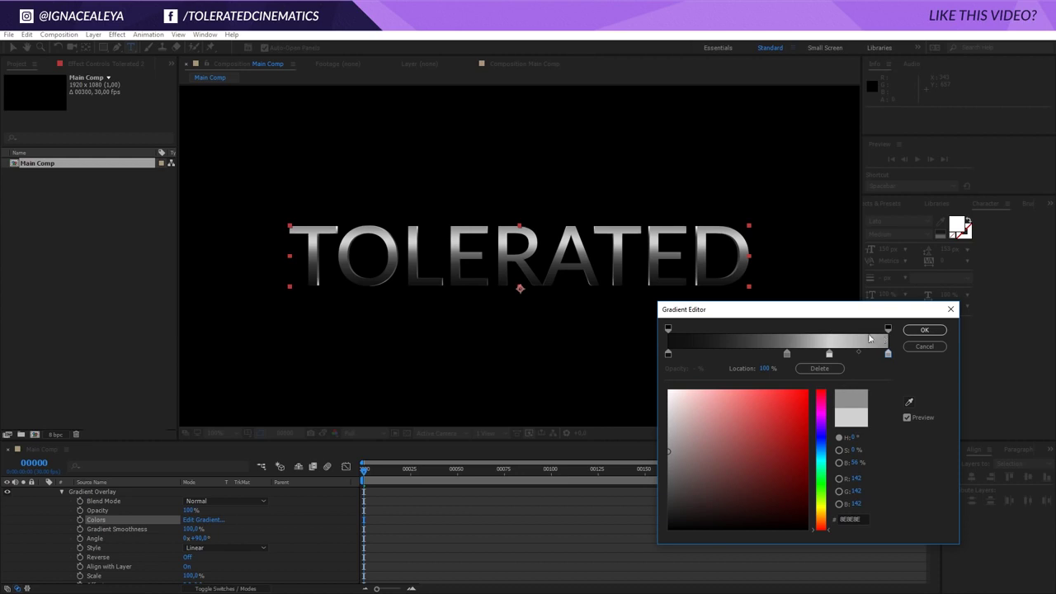
pyautogui.click(925, 329)
# Step: Collapse both Tolerated text layers and pre-compose them together as Title
pyautogui.click(578, 510)
pyautogui.click(116, 491)
pyautogui.scroll(2, 48, 508)
pyautogui.click(44, 492)
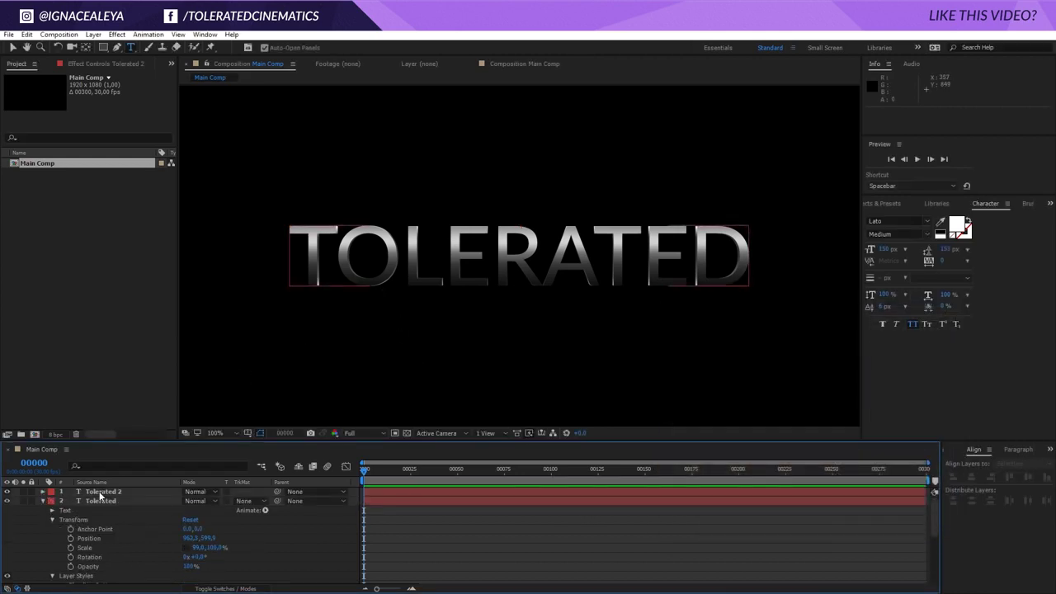
pyautogui.click(43, 501)
pyautogui.hotkey('ctrl', 'a')
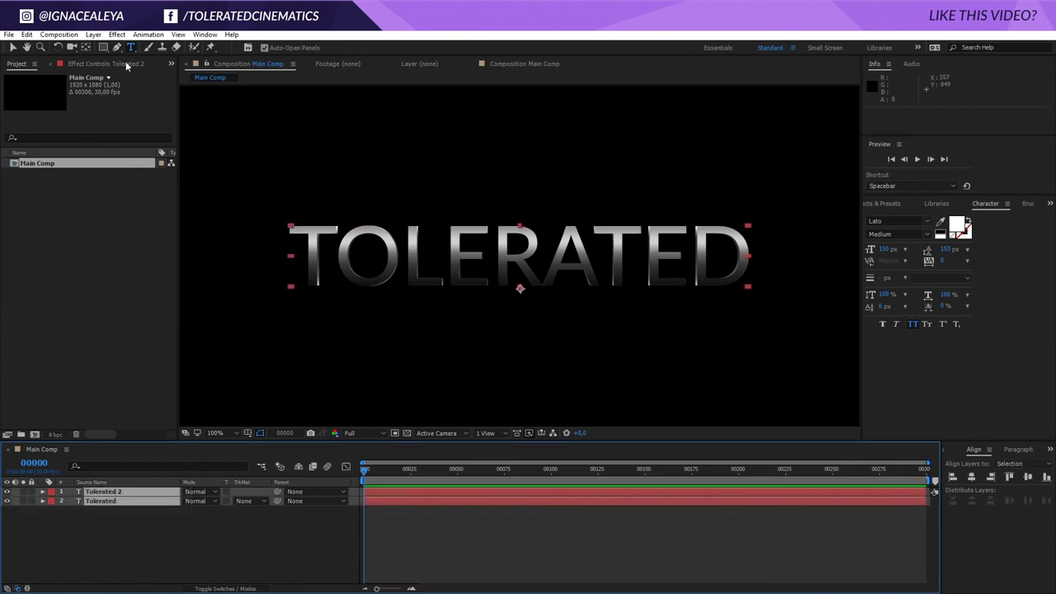
pyautogui.click(93, 34)
pyautogui.click(67, 449)
pyautogui.write('T')
pyautogui.press('Return')
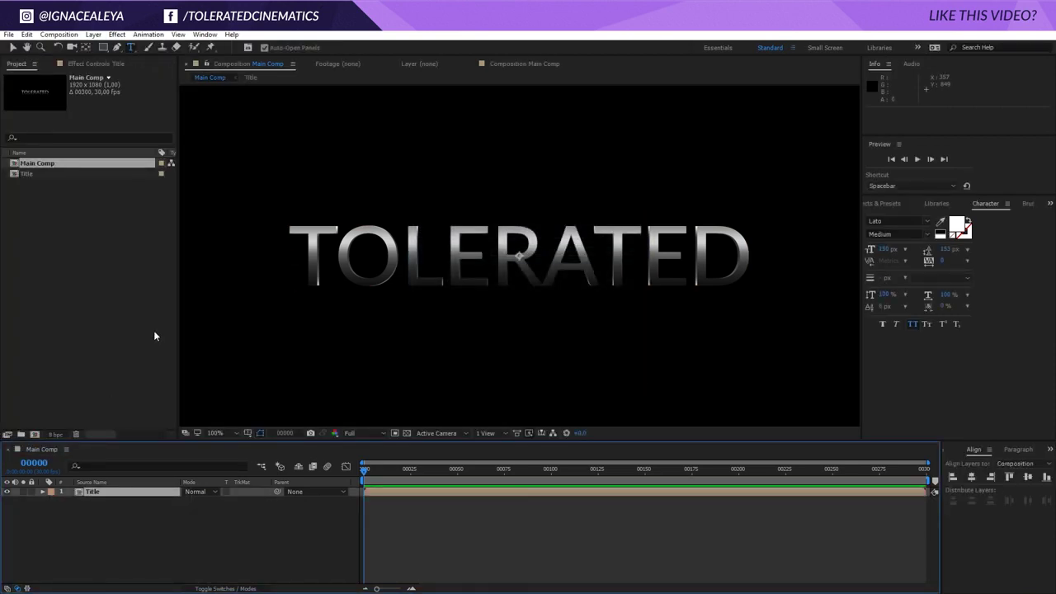
# Step: Apply the Linear Wipe transition effect to the Title layer and set its transition completion to 50%
pyautogui.press(',')
pyautogui.press(',')
pyautogui.press('.')
pyautogui.press('.')
pyautogui.click(117, 34)
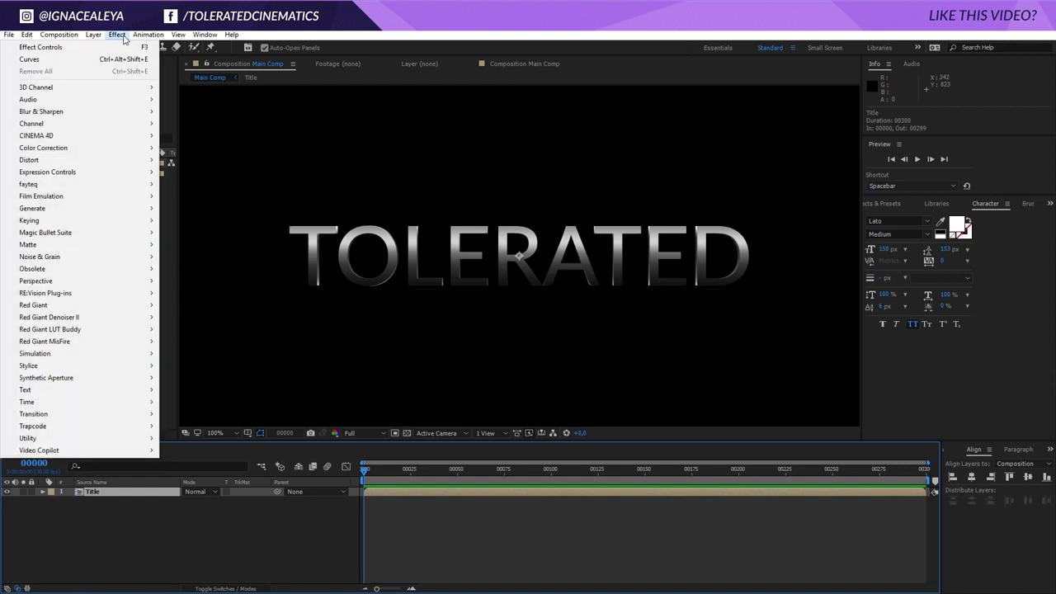
pyautogui.moveTo(42, 424)
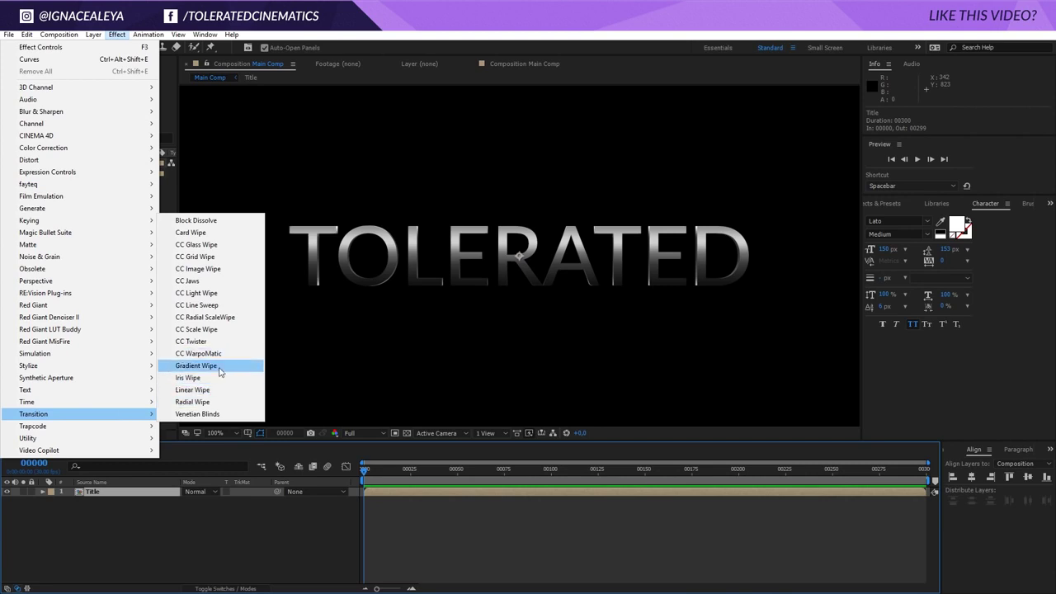
pyautogui.click(192, 389)
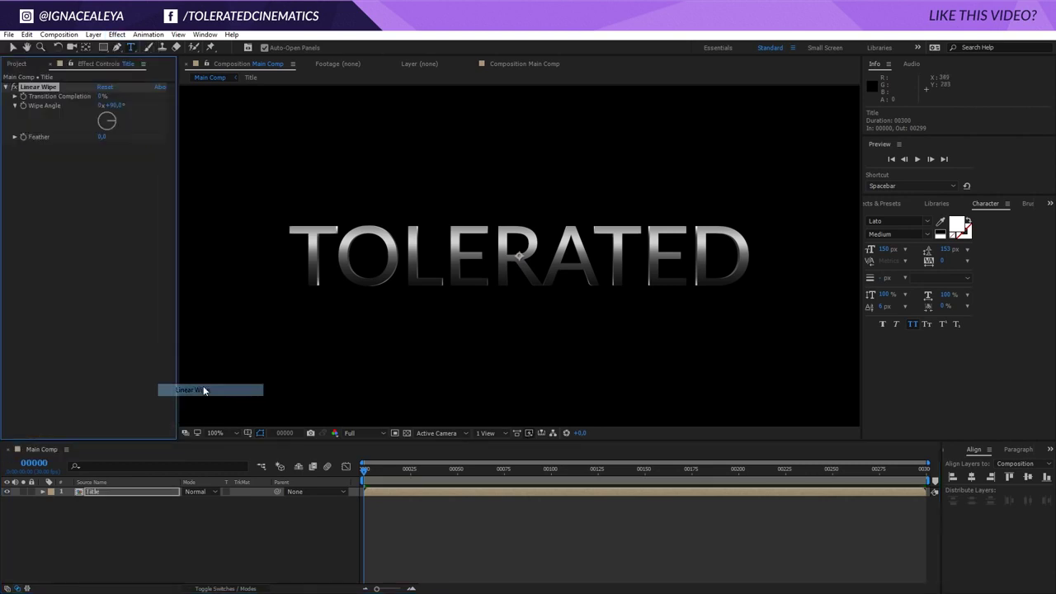
pyautogui.click(99, 95)
pyautogui.write('50')
pyautogui.press('Return')
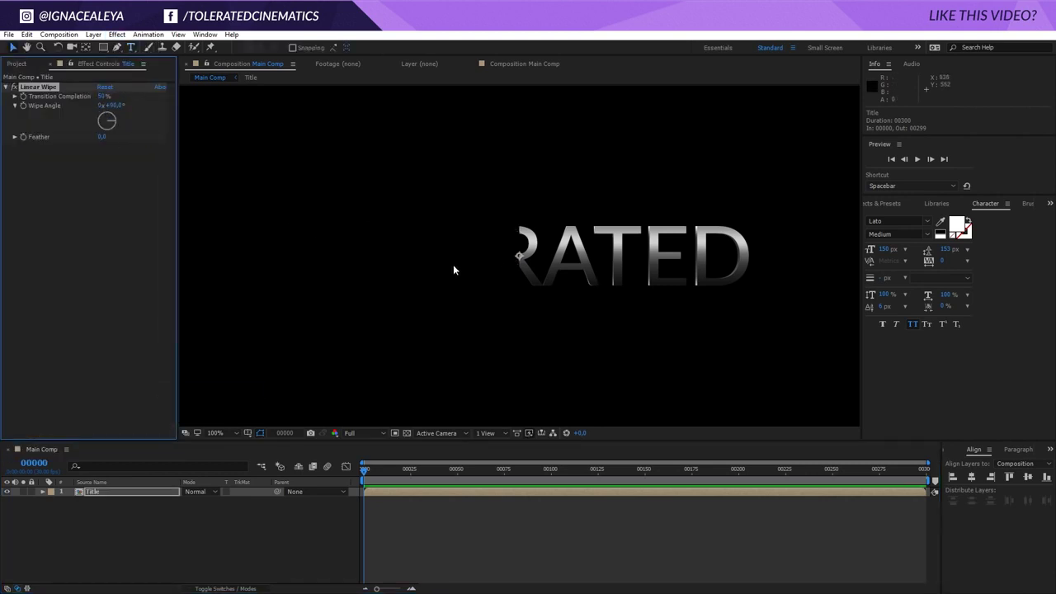
# Step: Search the effects for "card" and add Card Wipe to the Title layer, above Linear Wipe
pyautogui.click(887, 204)
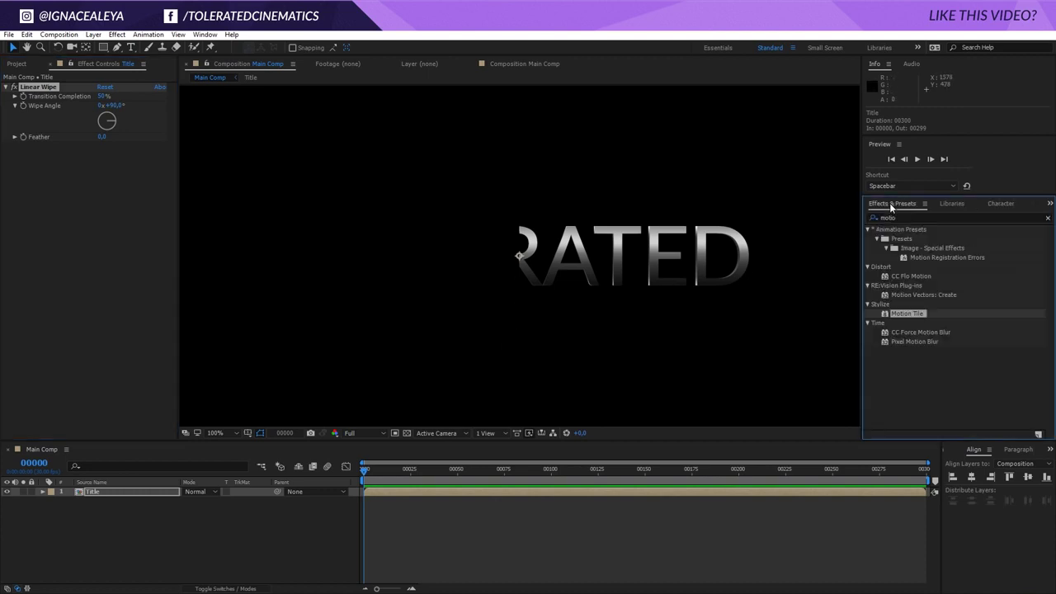
pyautogui.doubleClick(906, 216)
pyautogui.write('card')
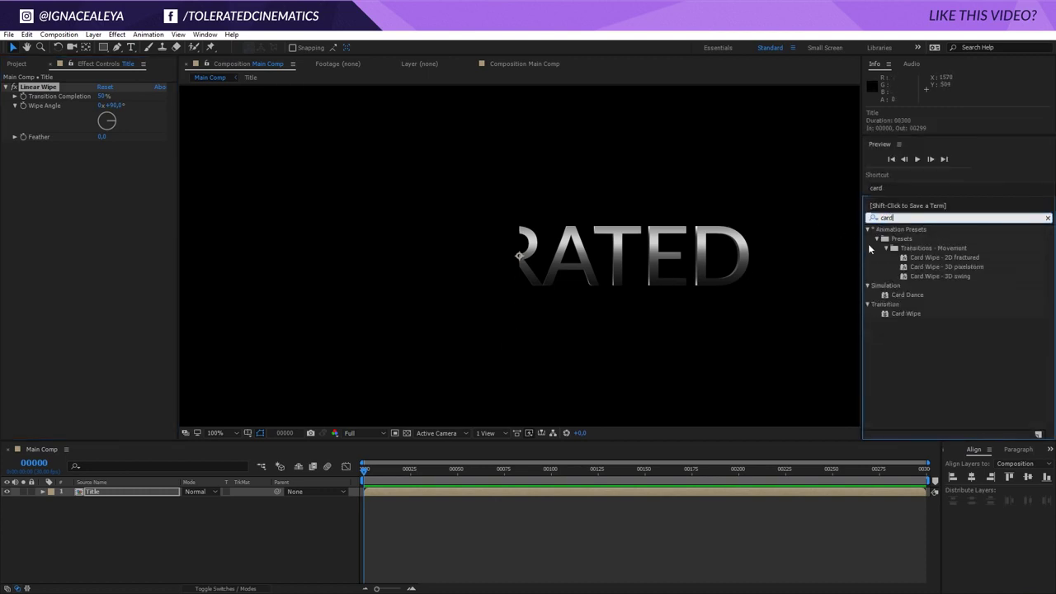
pyautogui.click(902, 314)
pyautogui.moveTo(903, 313); pyautogui.dragTo(97, 97)
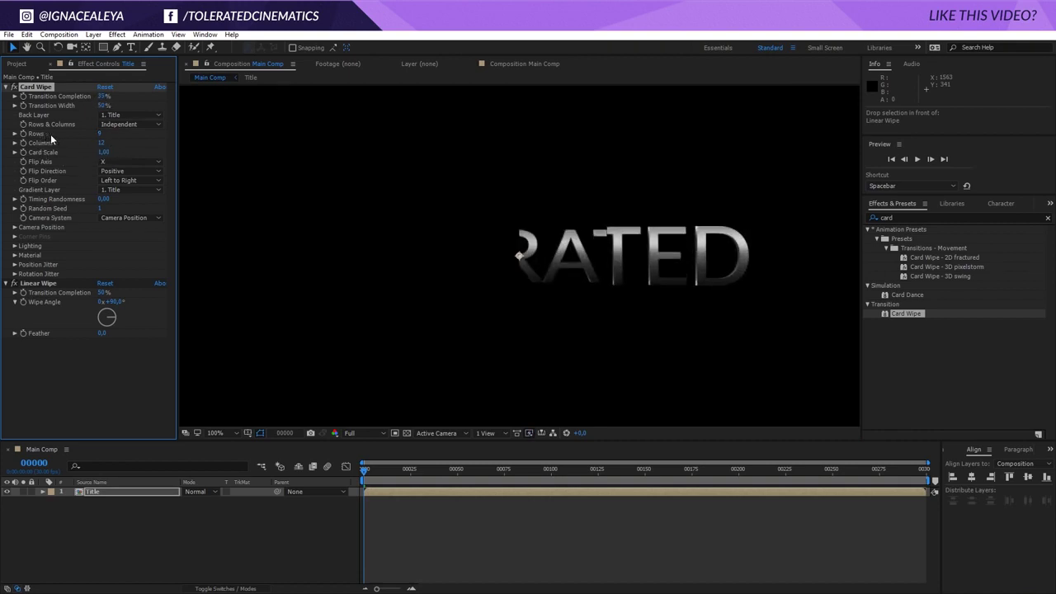
# Step: Set the Card Wipe effect to 10 rows and 60 columns
pyautogui.click(100, 135)
pyautogui.click(102, 143)
pyautogui.moveTo(104, 143); pyautogui.dragTo(149, 155)
pyautogui.moveTo(104, 96); pyautogui.dragTo(101, 127)
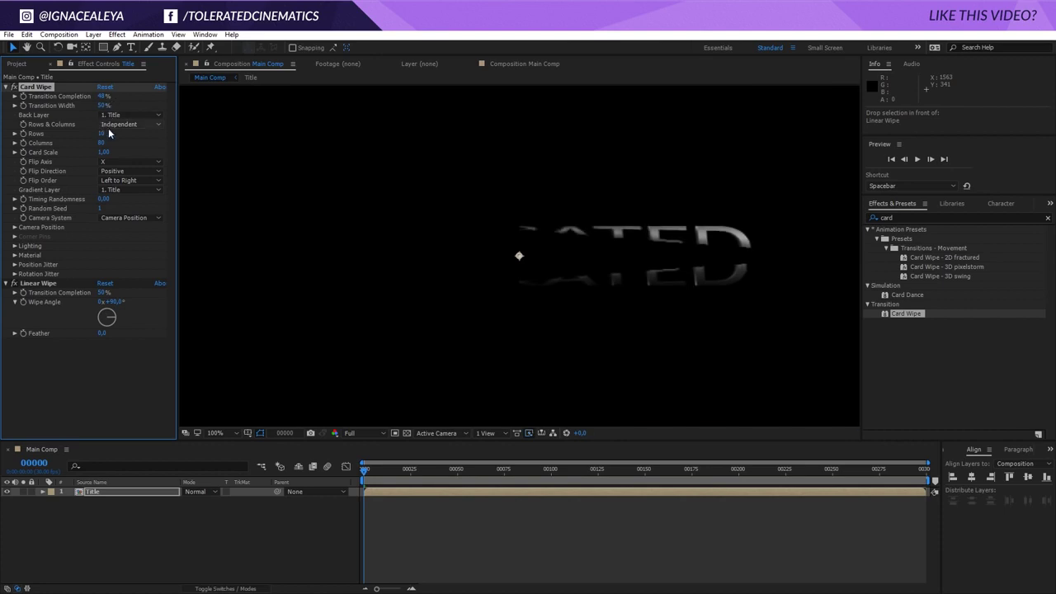
pyautogui.click(101, 143)
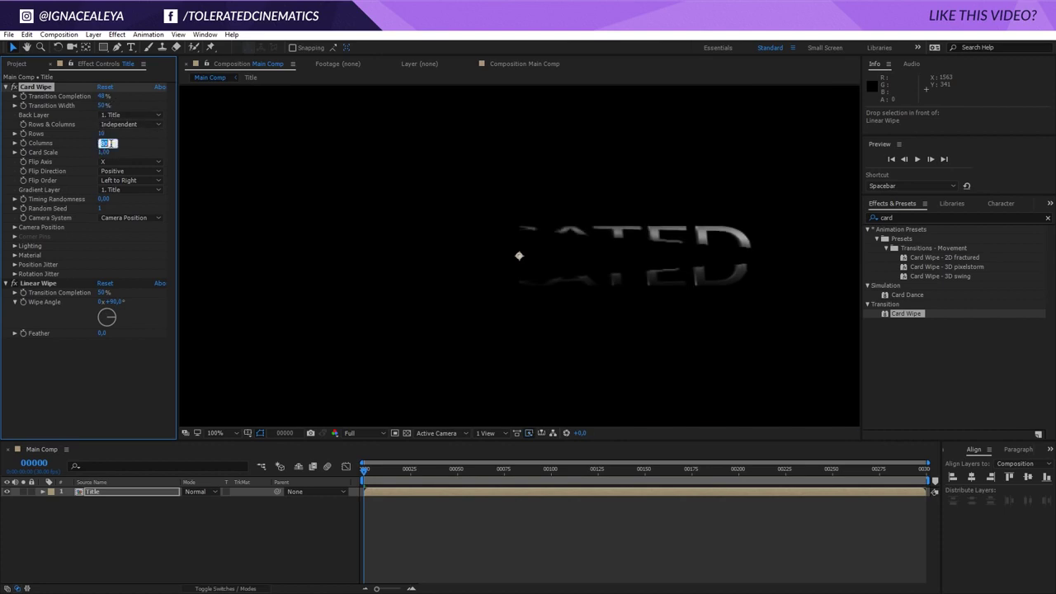
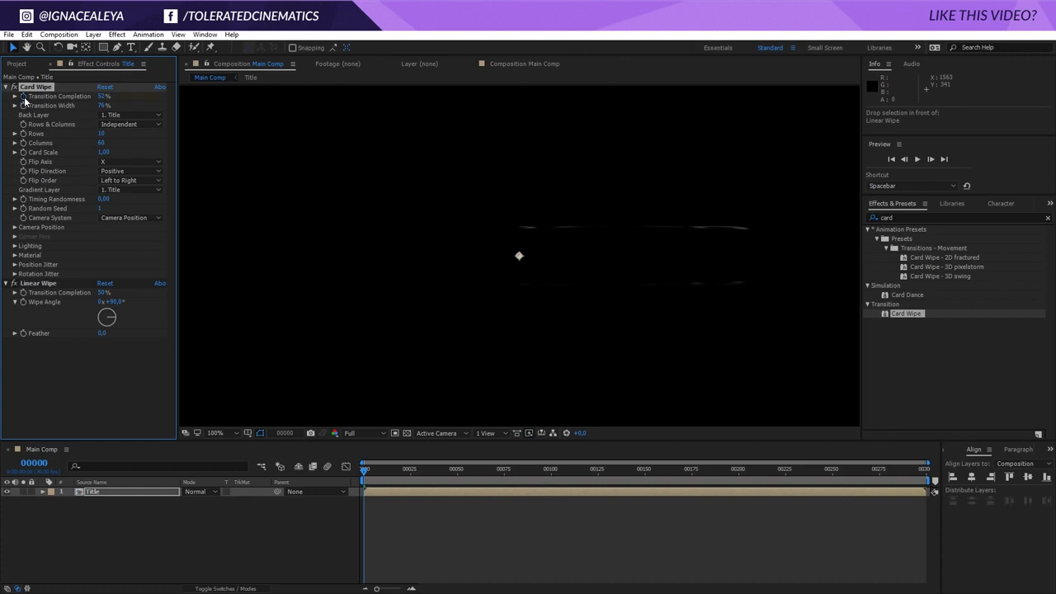
# Step: Keyframe Card Wipe's transition completion to 100% at frame 25 and set its transition width to 32%
pyautogui.click(410, 469)
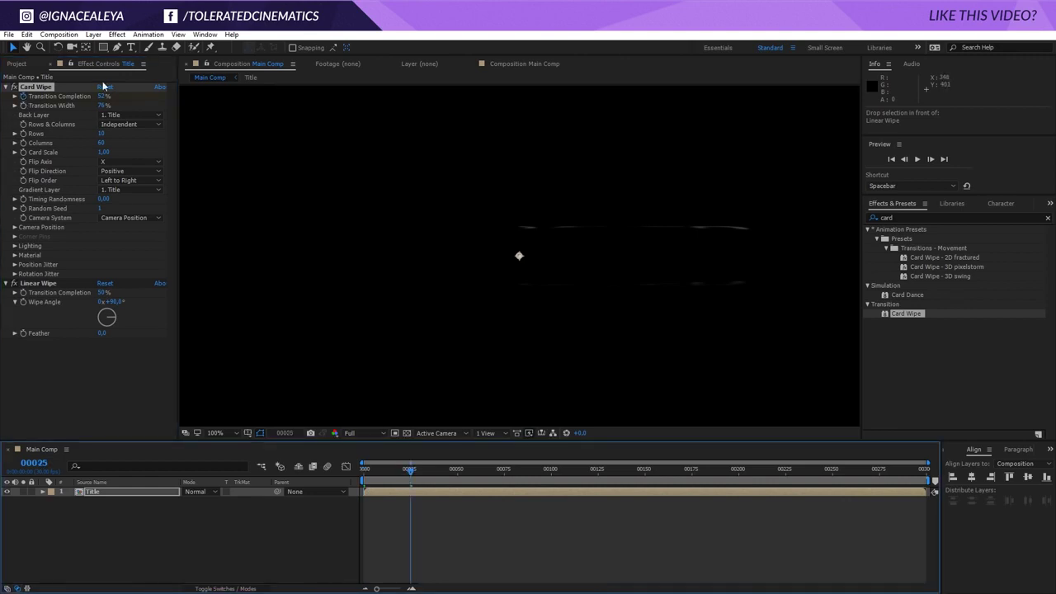
pyautogui.moveTo(103, 99); pyautogui.dragTo(142, 100)
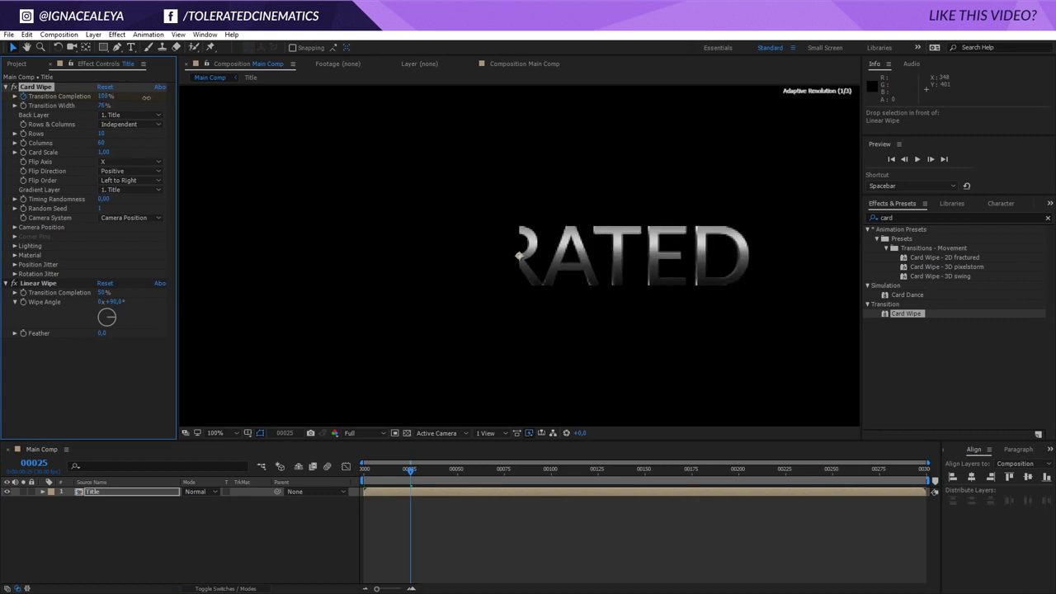
pyautogui.moveTo(404, 469); pyautogui.dragTo(380, 474)
pyautogui.moveTo(102, 106); pyautogui.dragTo(84, 112)
pyautogui.moveTo(378, 470)
pyautogui.mouseDown()
pyautogui.moveTo(354, 470)
pyautogui.moveTo(388, 473)
pyautogui.moveTo(363, 472)
pyautogui.moveTo(378, 480)
pyautogui.mouseUp()
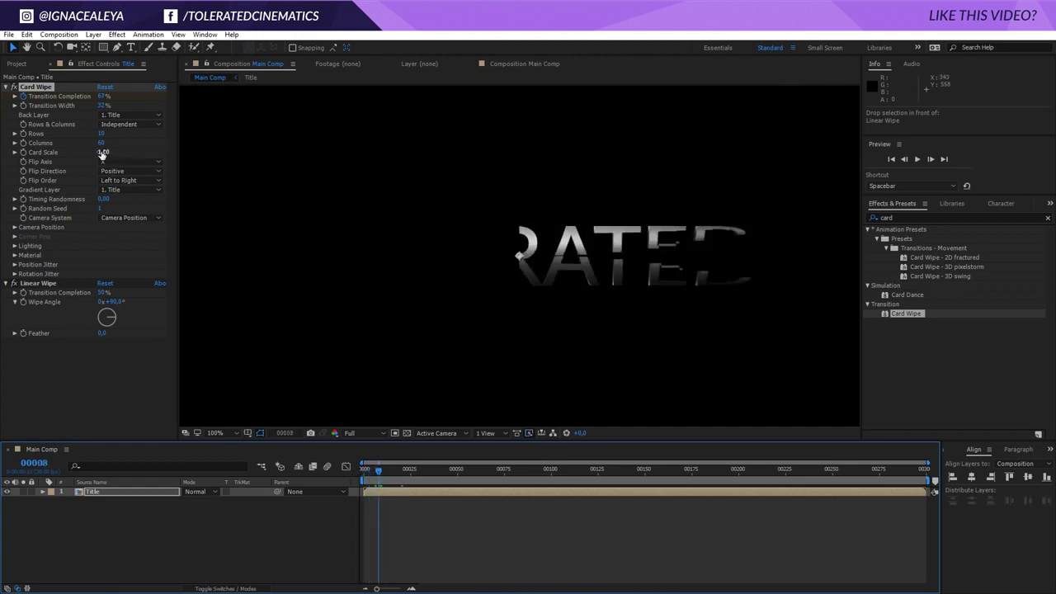
# Step: Set Card Wipe's flip direction to Random and its flip order to Left to Right
pyautogui.moveTo(103, 152); pyautogui.dragTo(103, 152)
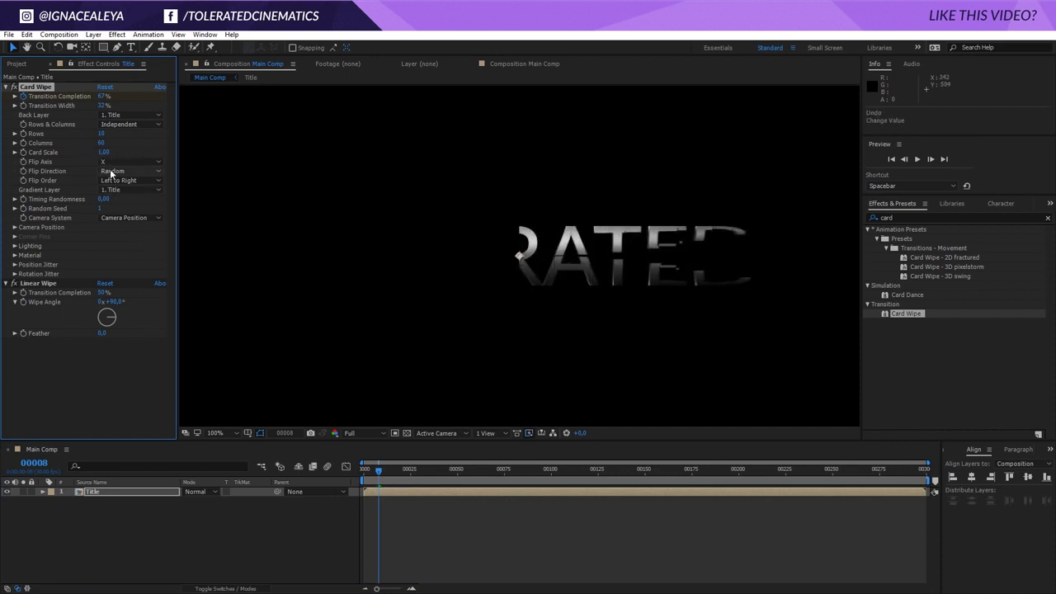
pyautogui.click(116, 171)
pyautogui.click(125, 207)
pyautogui.moveTo(378, 472)
pyautogui.mouseDown()
pyautogui.moveTo(352, 481)
pyautogui.moveTo(401, 473)
pyautogui.moveTo(363, 470)
pyautogui.mouseUp()
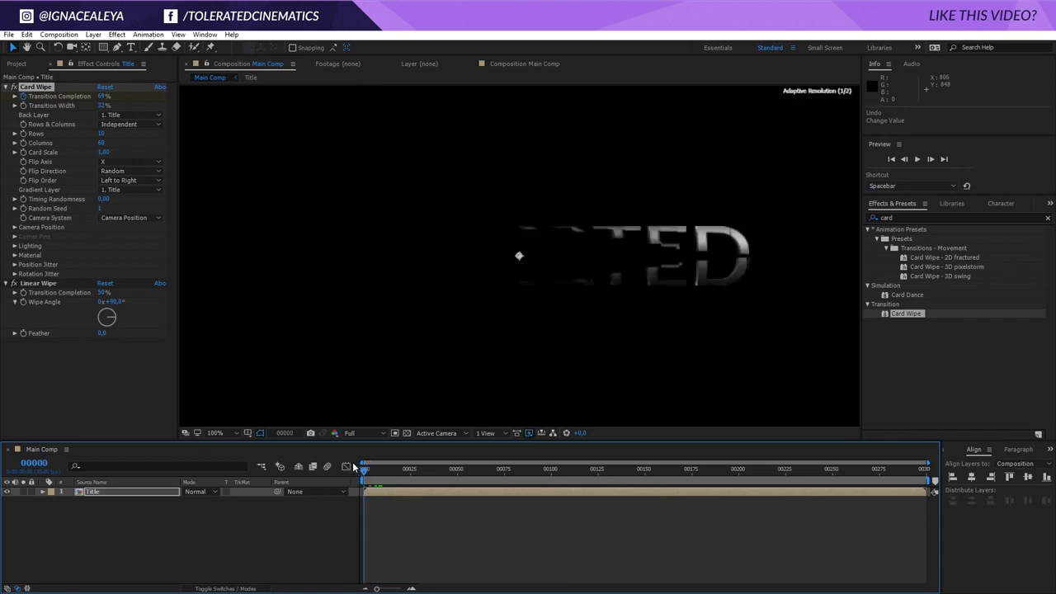
pyautogui.click(129, 180)
pyautogui.click(142, 189)
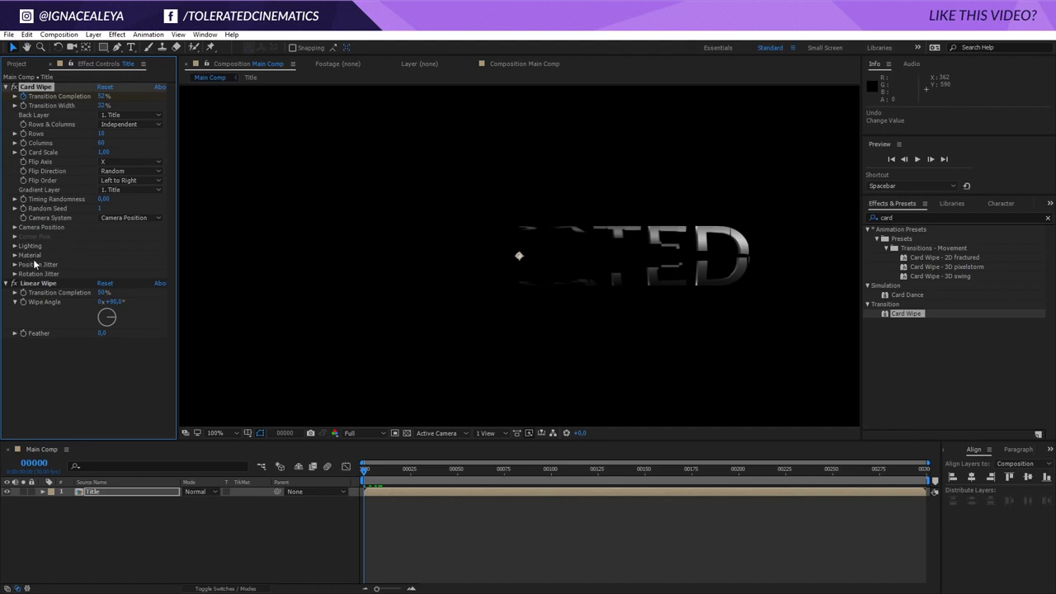
# Step: Duplicate the Title layer and set the copy's Linear Wipe angle to -90°
pyautogui.click(112, 494)
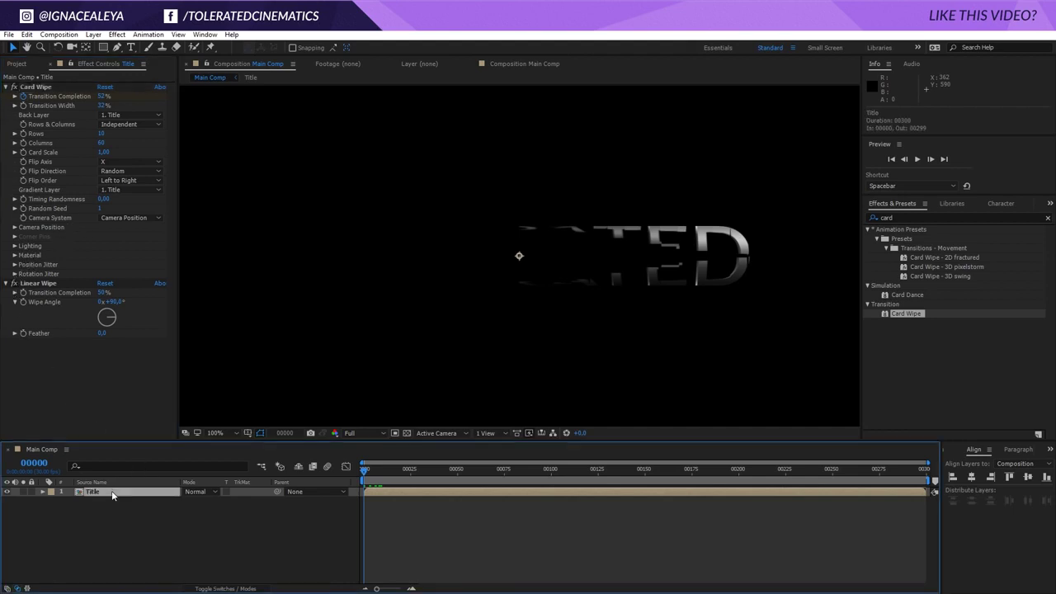
pyautogui.hotkey('ctrl', 'd')
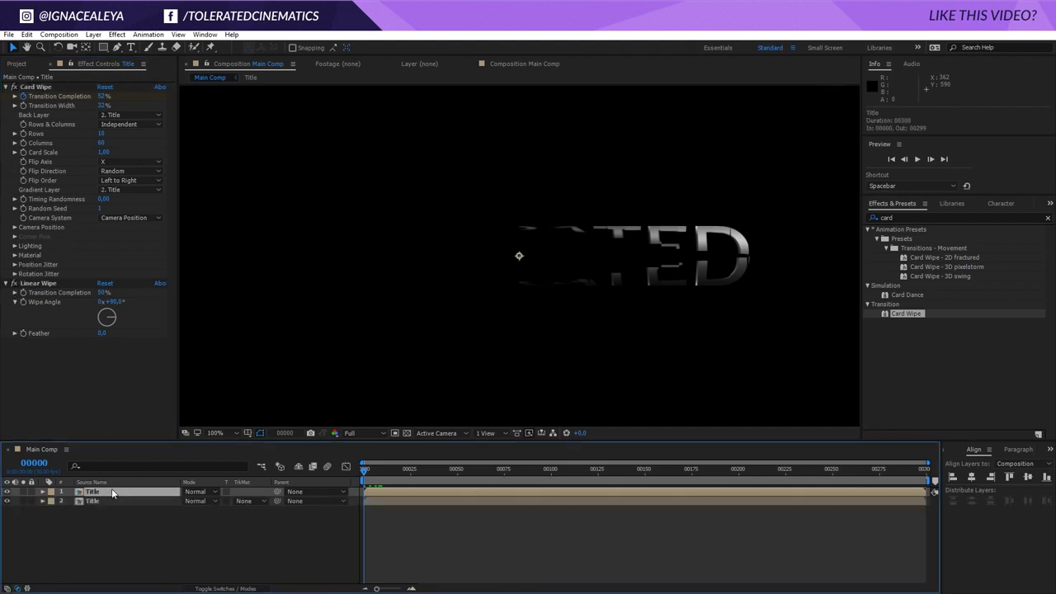
pyautogui.click(113, 302)
pyautogui.write('-90')
pyautogui.press('Return')
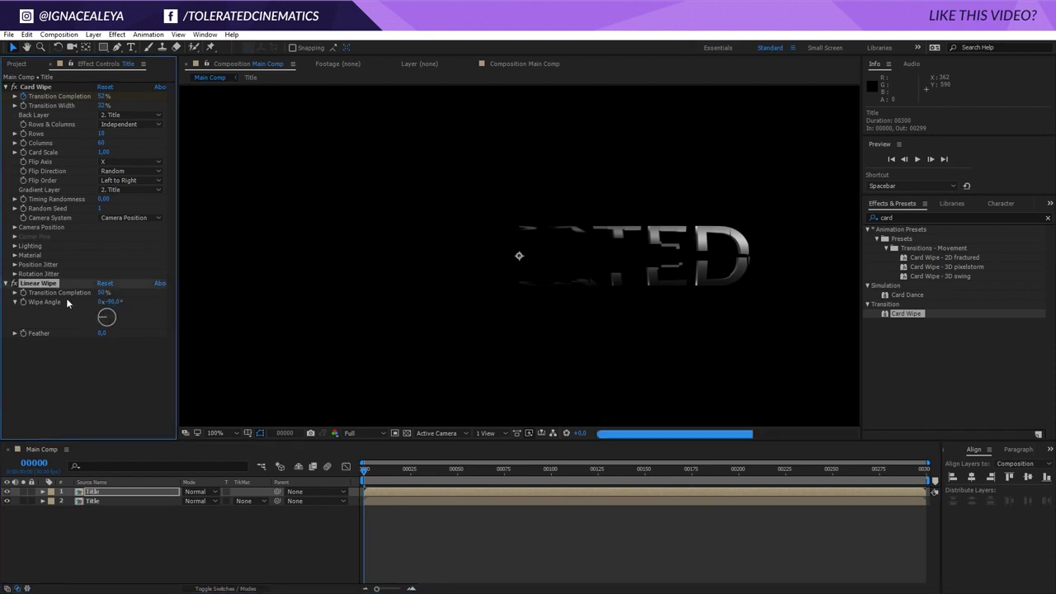
pyautogui.moveTo(368, 468)
pyautogui.mouseDown()
pyautogui.moveTo(378, 469)
pyautogui.moveTo(354, 473)
pyautogui.mouseUp()
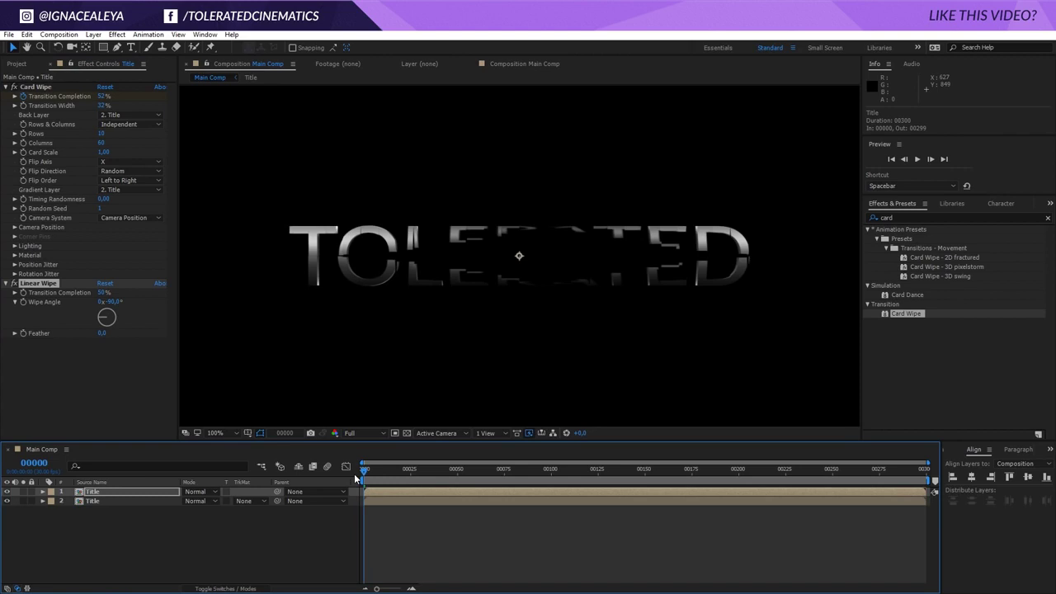
# Step: Set the upper Title layer's Card Wipe flip order to Right to Left and rename the layer Right To Left Title
pyautogui.click(107, 181)
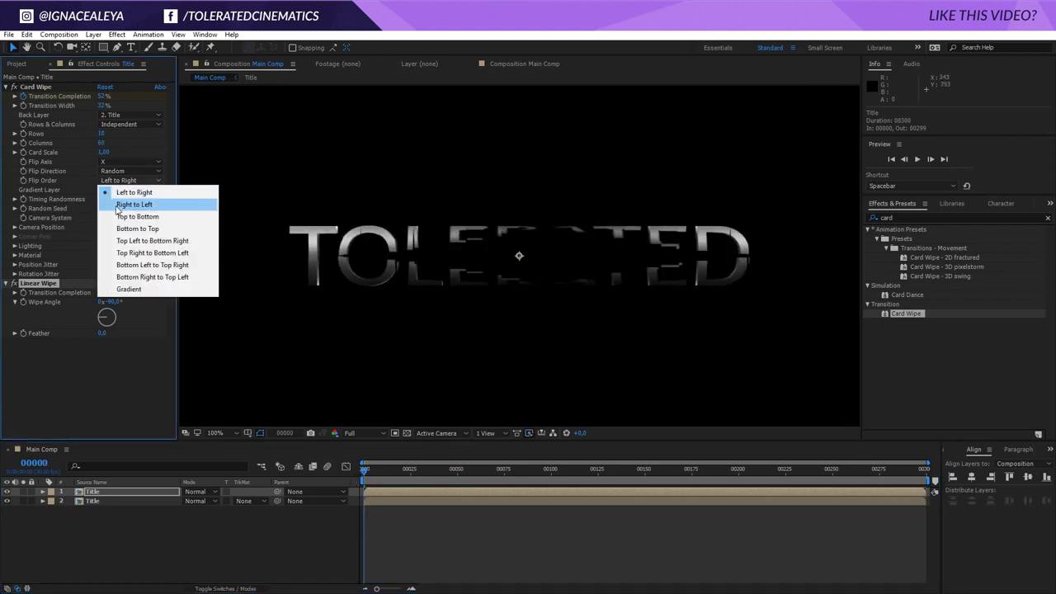
pyautogui.click(116, 205)
pyautogui.click(94, 496)
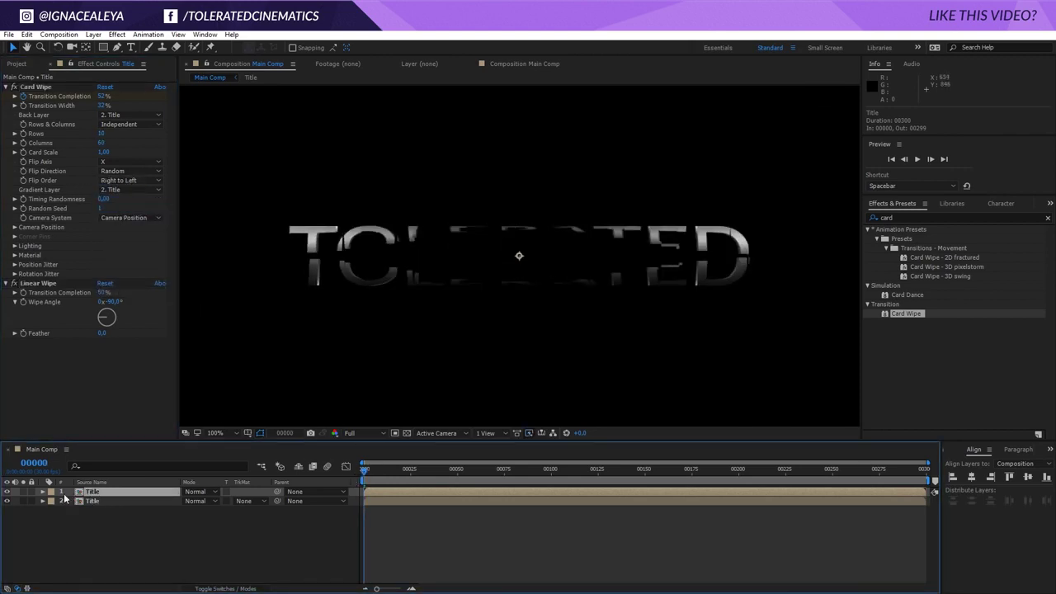
pyautogui.press('Return')
pyautogui.write('Right To Left')
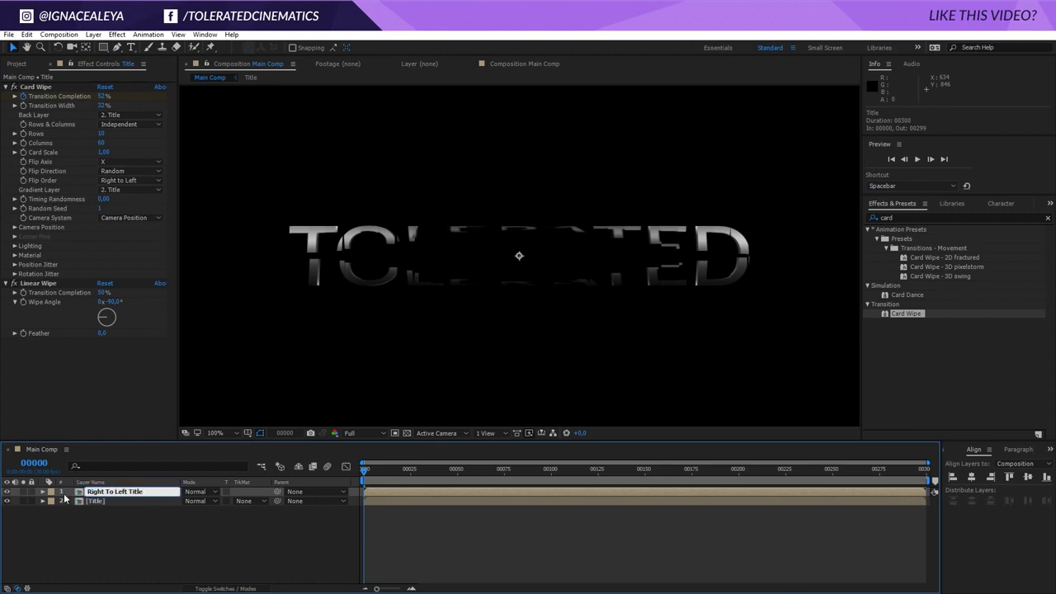
pyautogui.press('Return')
# Step: Rename the lower Title layer as Left To Right Title
pyautogui.click(124, 501)
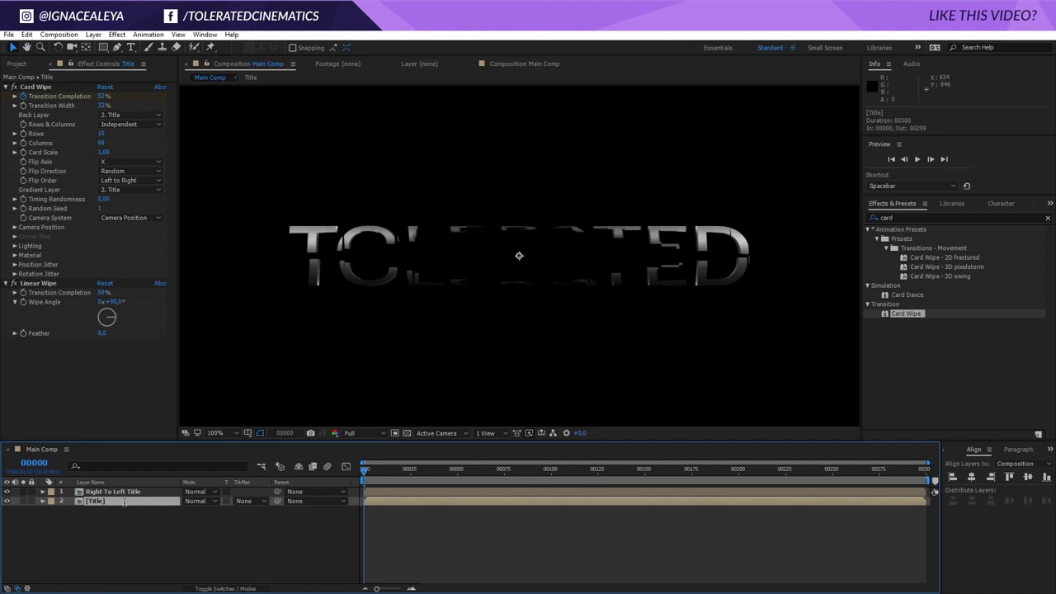
pyautogui.press('Return')
pyautogui.write('Left To Ri')
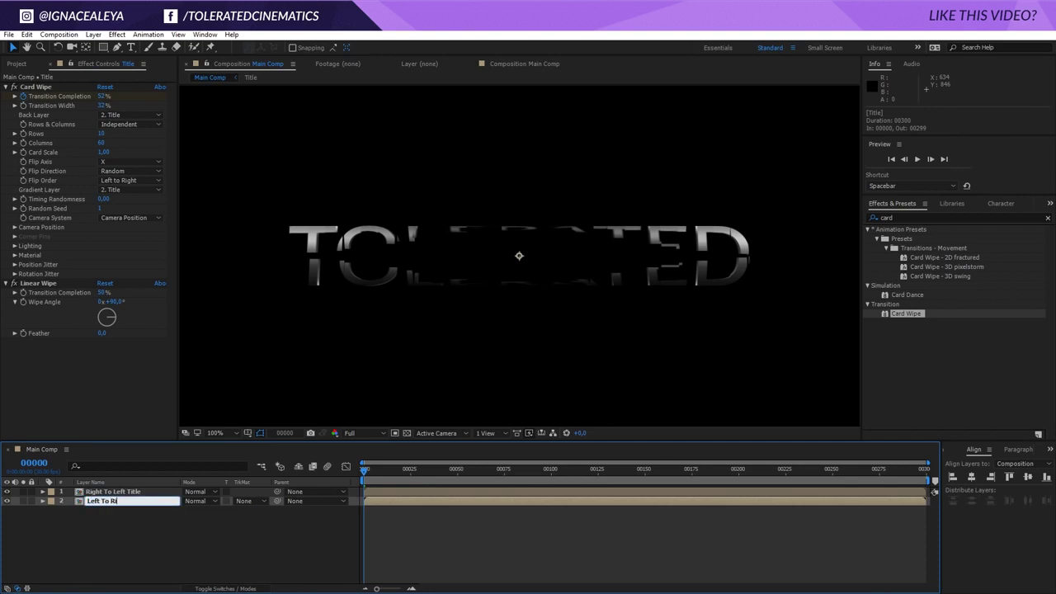
pyautogui.write('ght Title')
pyautogui.press('Return')
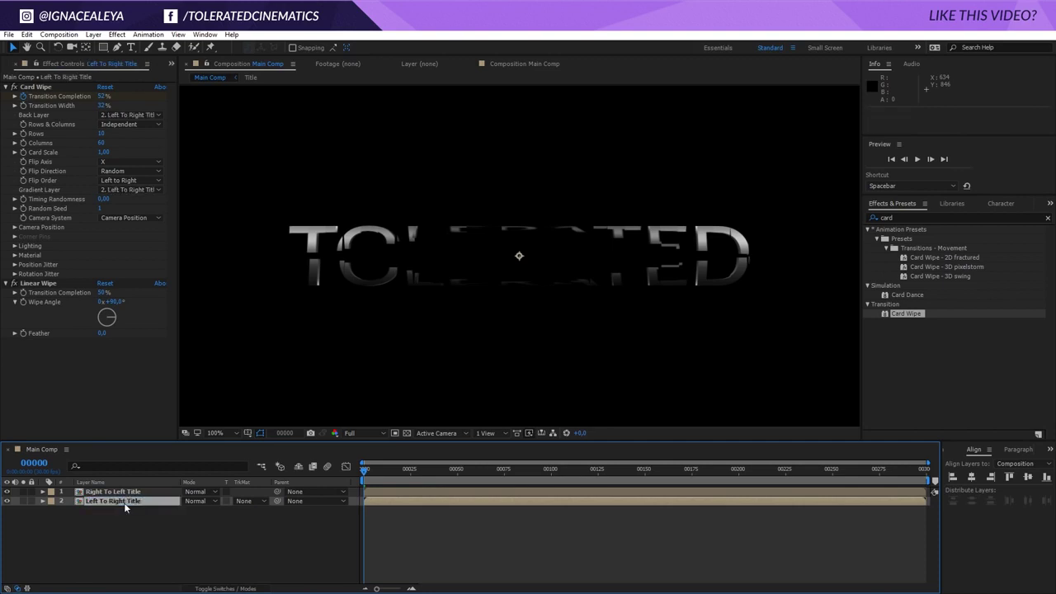
# Step: Add 100% opacity keyframes to both title layers and move them to frame 25
pyautogui.moveTo(364, 478); pyautogui.dragTo(357, 506)
pyautogui.keyDown('shift'); pyautogui.click(149, 492); pyautogui.keyUp('shift')
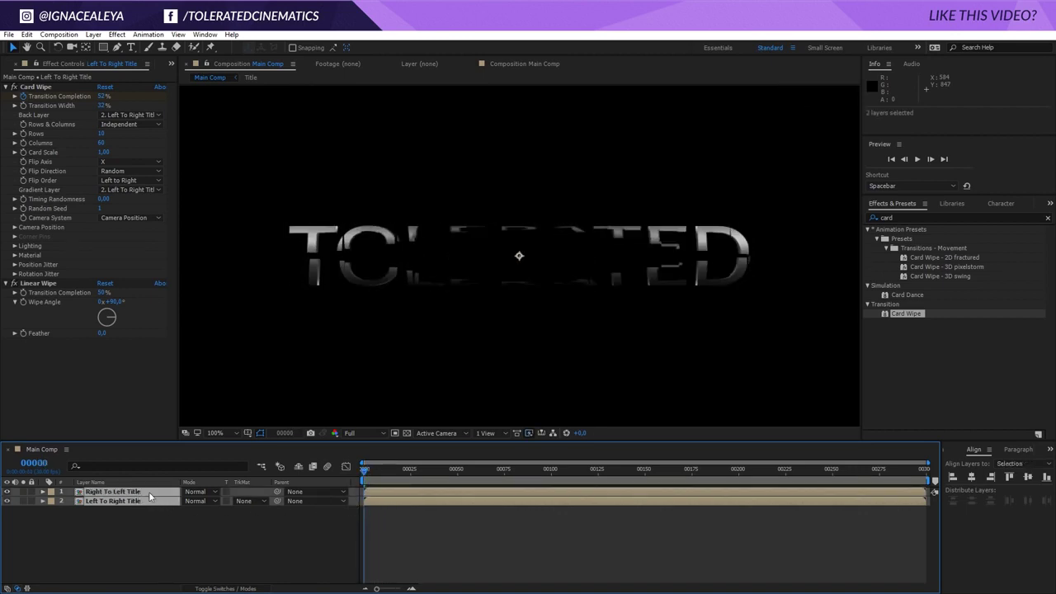
pyautogui.press('t')
pyautogui.click(71, 501)
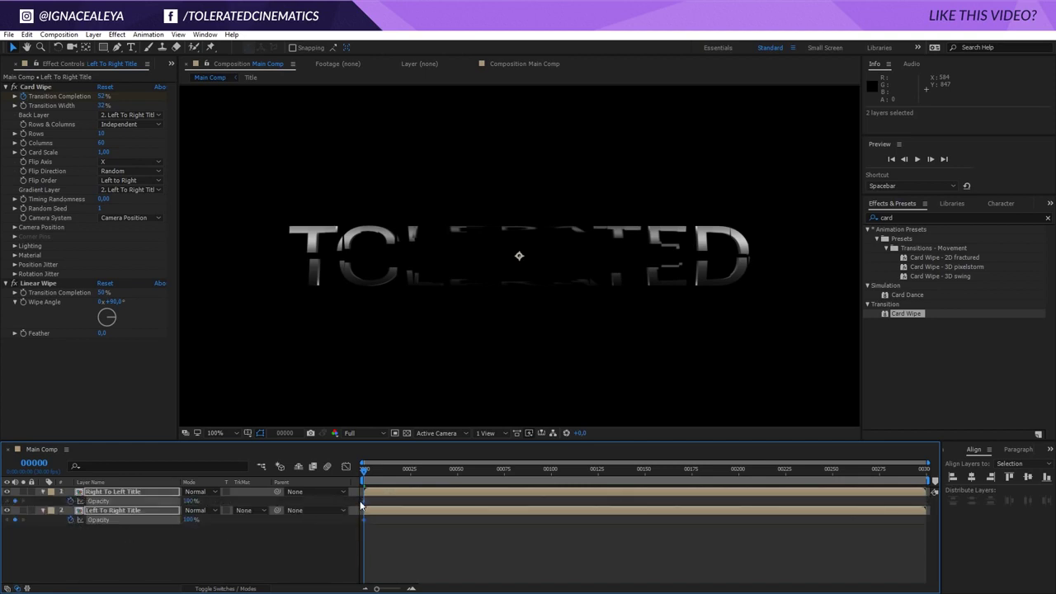
pyautogui.moveTo(365, 503); pyautogui.dragTo(410, 504)
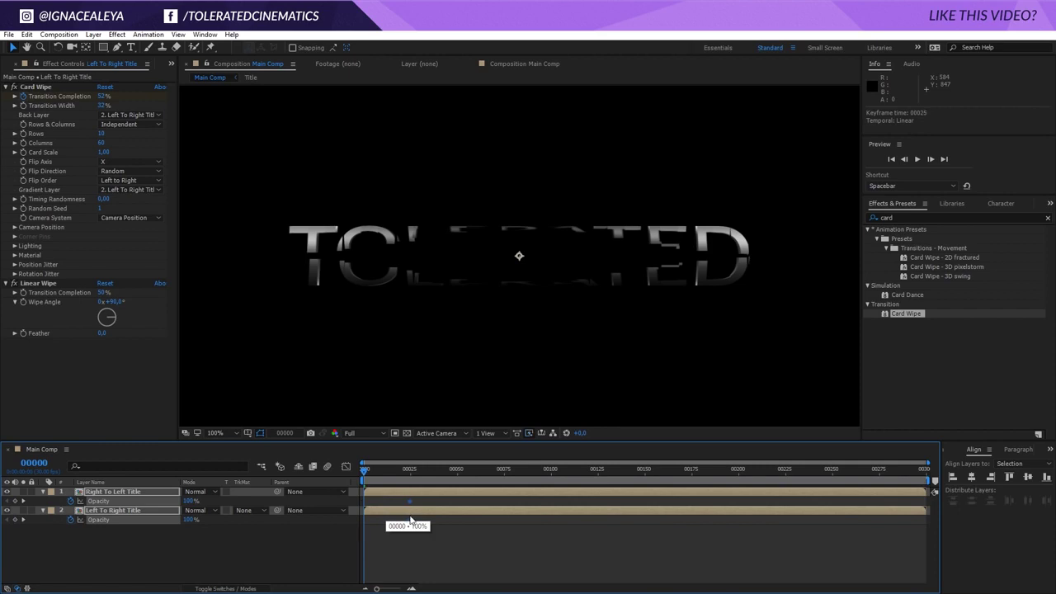
# Step: Set both title layers' opacity to 0% at frame 0 and move their 100% opacity keyframes to about frame 13
pyautogui.write('0')
pyautogui.press('Return')
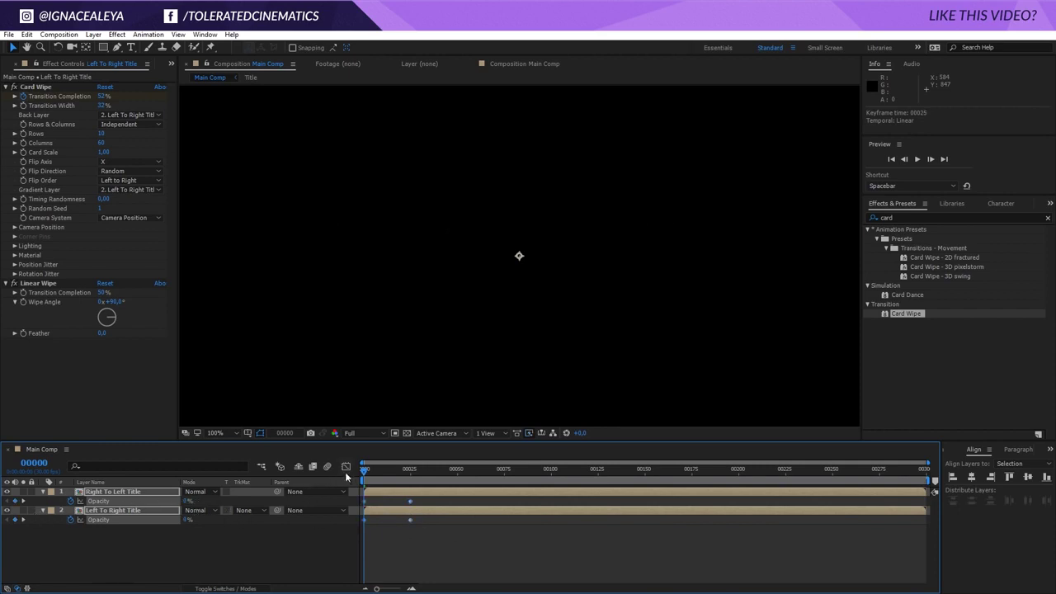
pyautogui.moveTo(365, 469); pyautogui.dragTo(391, 471)
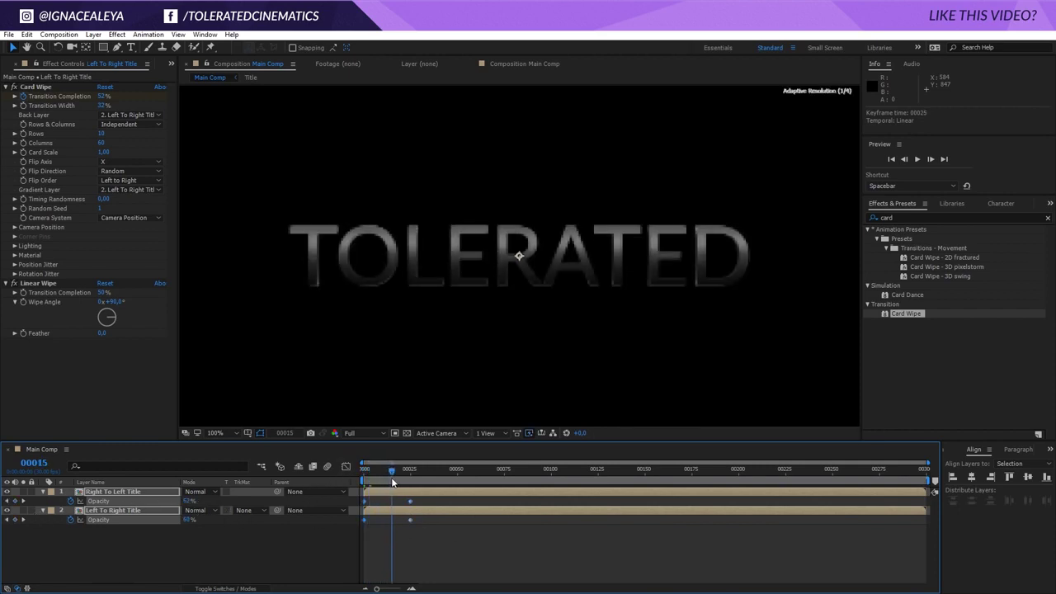
pyautogui.moveTo(401, 521); pyautogui.dragTo(388, 519)
pyautogui.click(413, 533)
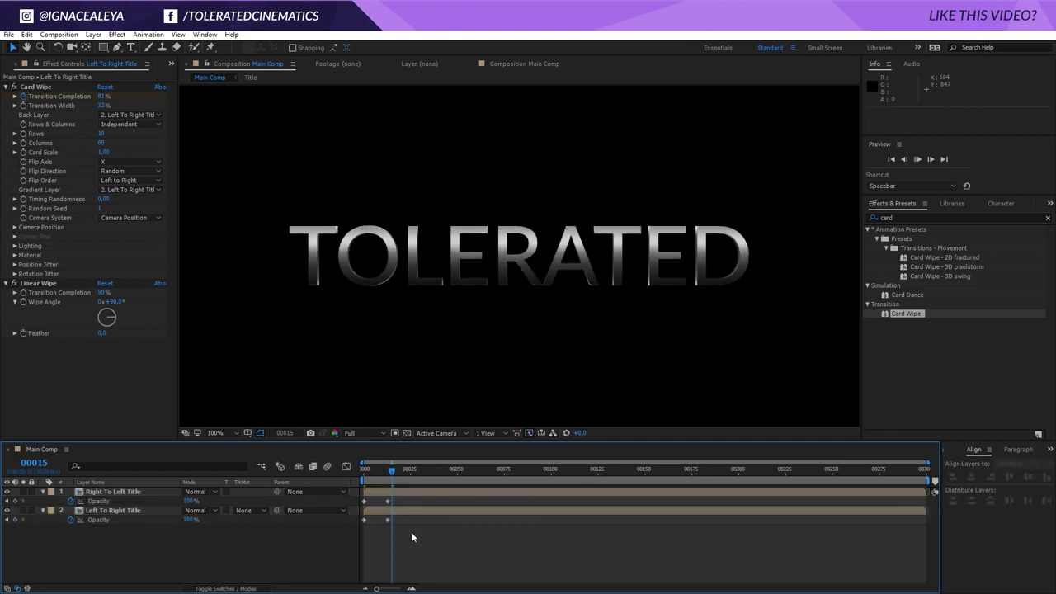
# Step: Preview the title reveal with the shortened opacity fade-in
pyautogui.press('space')
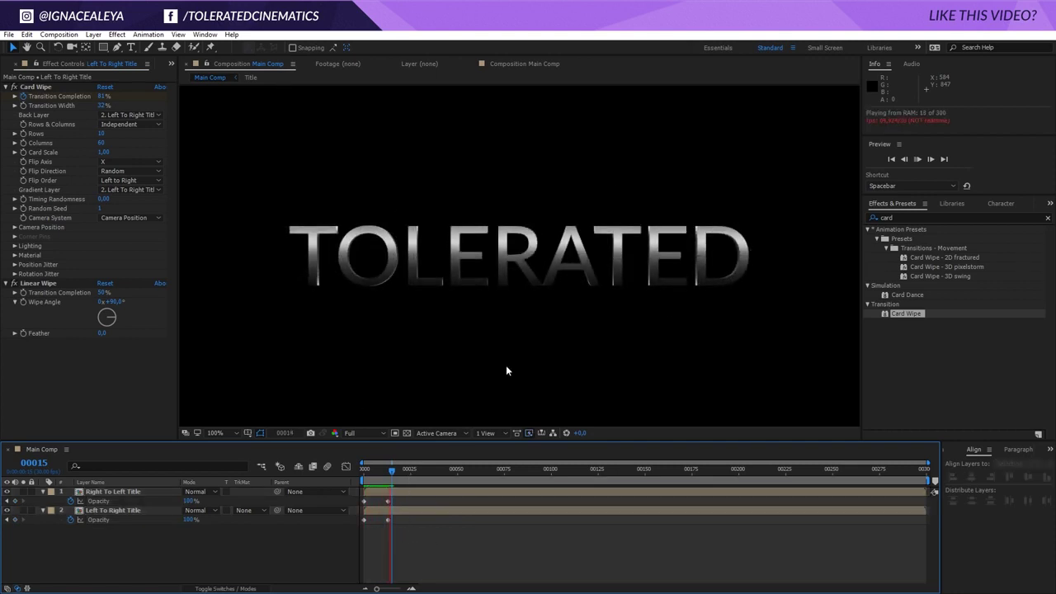
pyautogui.click(410, 474)
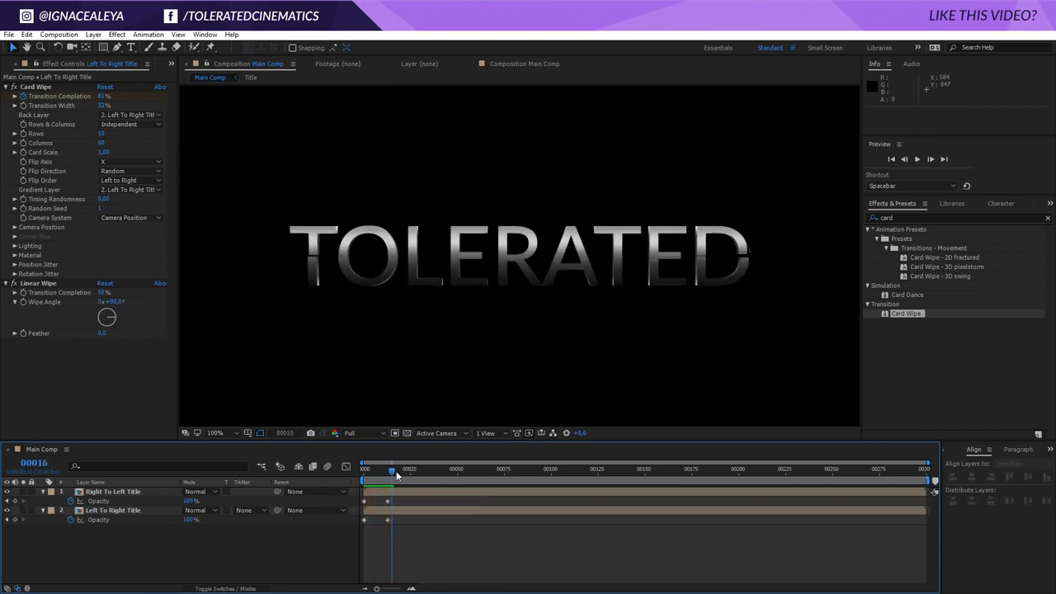
pyautogui.moveTo(414, 475); pyautogui.dragTo(417, 477)
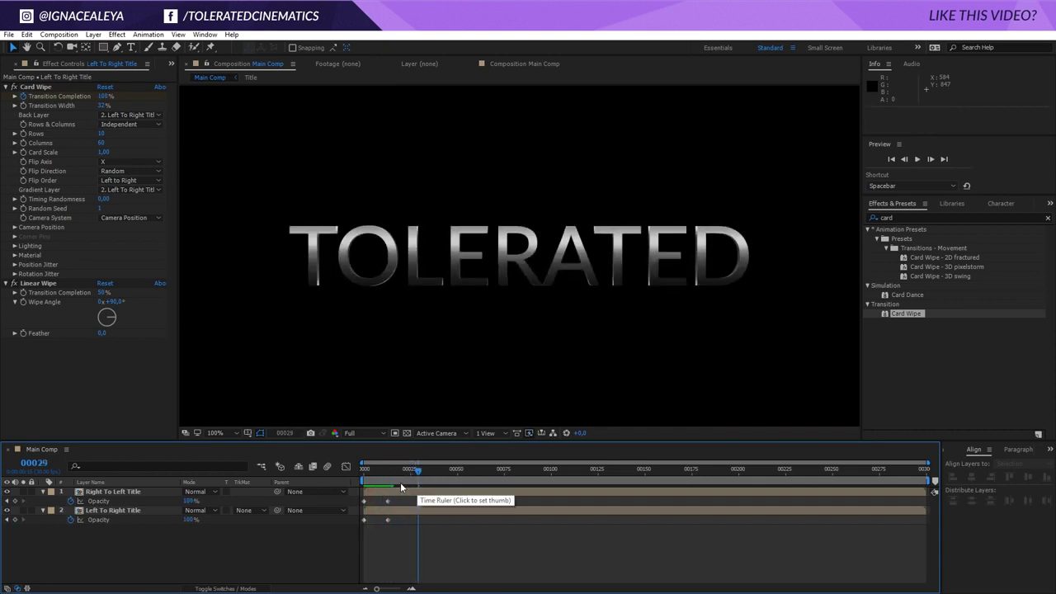
# Step: Duplicate both title layers and place Left To Right Title 2 directly below Right To Left Title 2
pyautogui.click(113, 495)
pyautogui.keyDown('ctrl'); pyautogui.click(116, 507); pyautogui.keyUp('ctrl')
pyautogui.hotkey('ctrl', 'd')
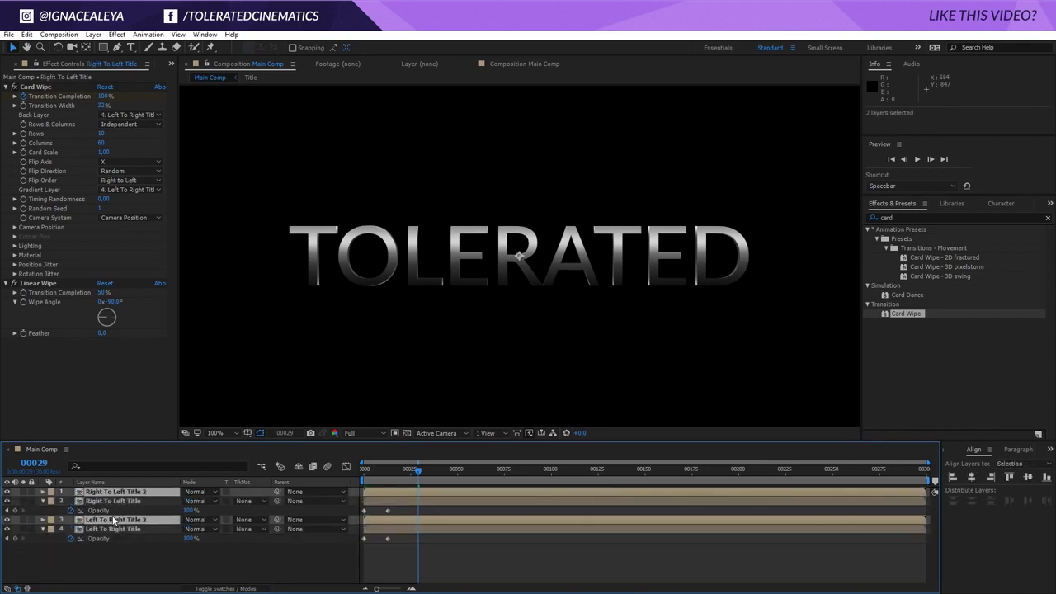
pyautogui.moveTo(115, 520); pyautogui.dragTo(118, 501)
pyautogui.click(142, 554)
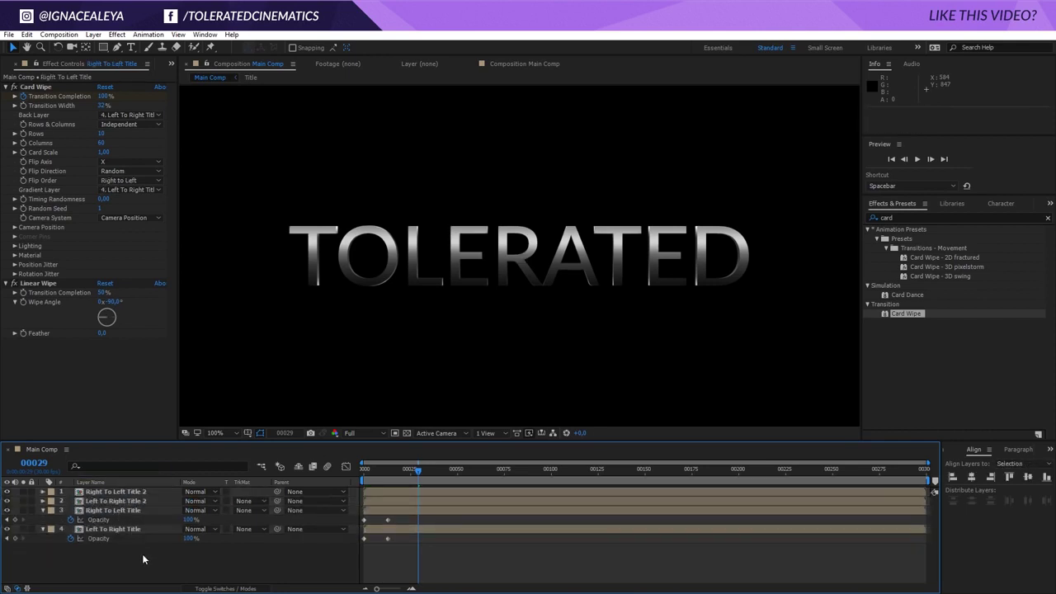
# Step: Set Left To Right Title 2's Card Wipe columns to 100 and solo the two duplicated layers around frame 8
pyautogui.click(127, 500)
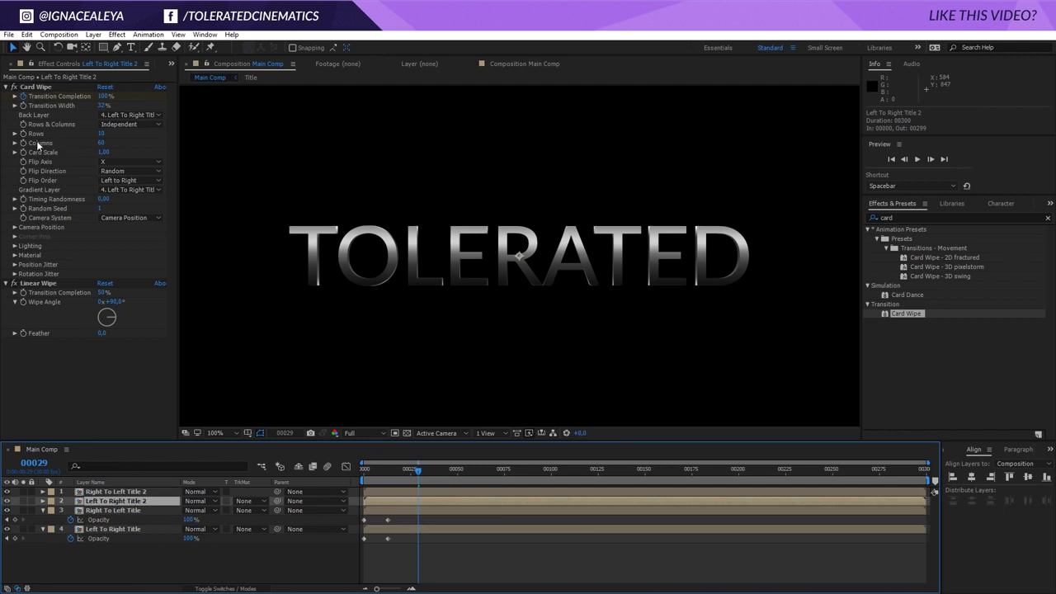
pyautogui.click(101, 143)
pyautogui.write('10')
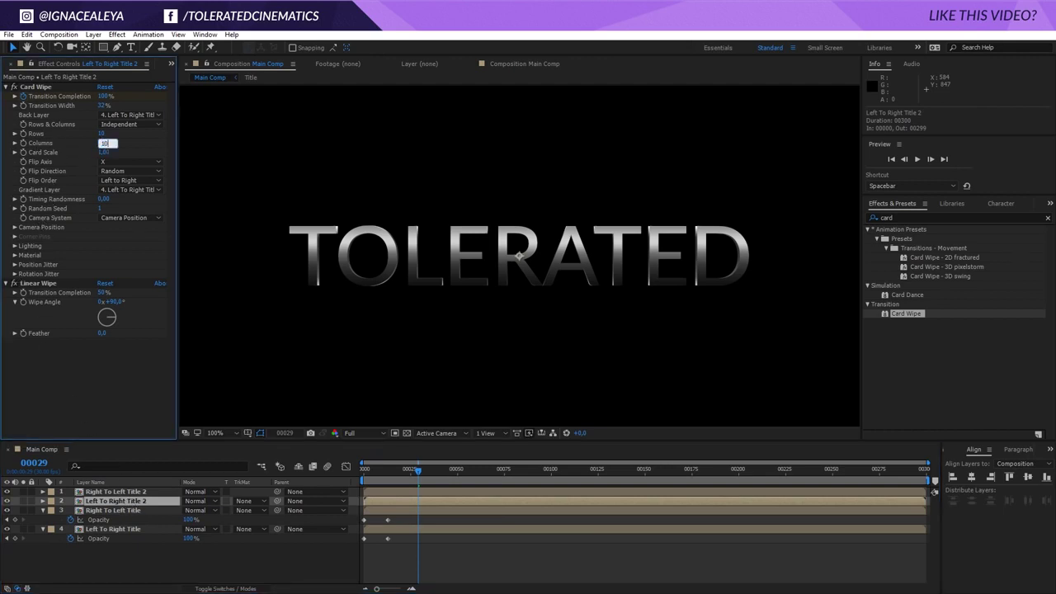
pyautogui.write('0')
pyautogui.press('Return')
pyautogui.moveTo(382, 468); pyautogui.dragTo(379, 469)
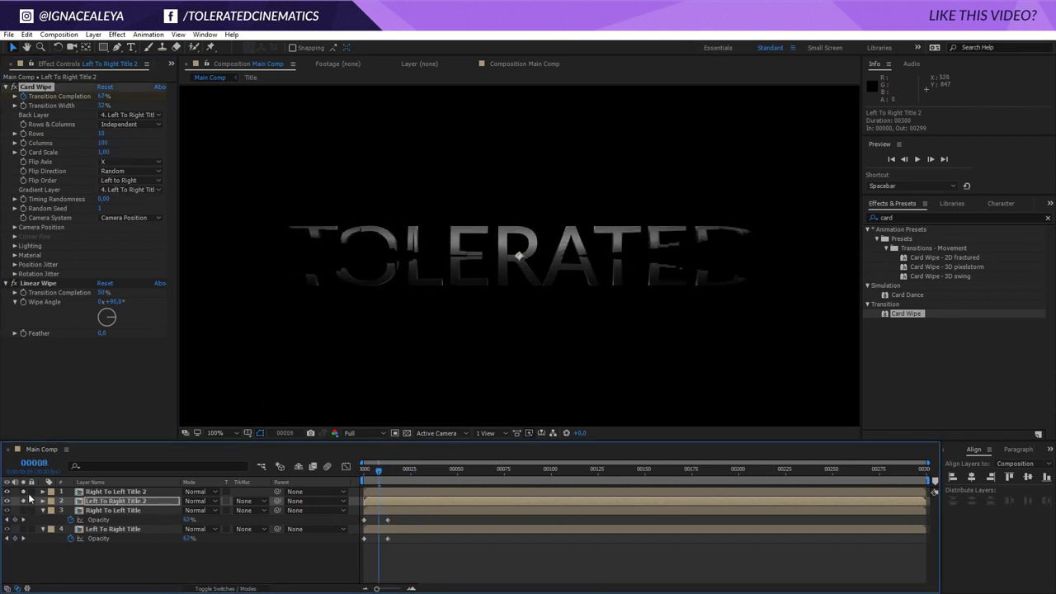
# Step: Set Right To Left Title 2's Card Wipe columns to 100
pyautogui.click(102, 501)
pyautogui.click(109, 493)
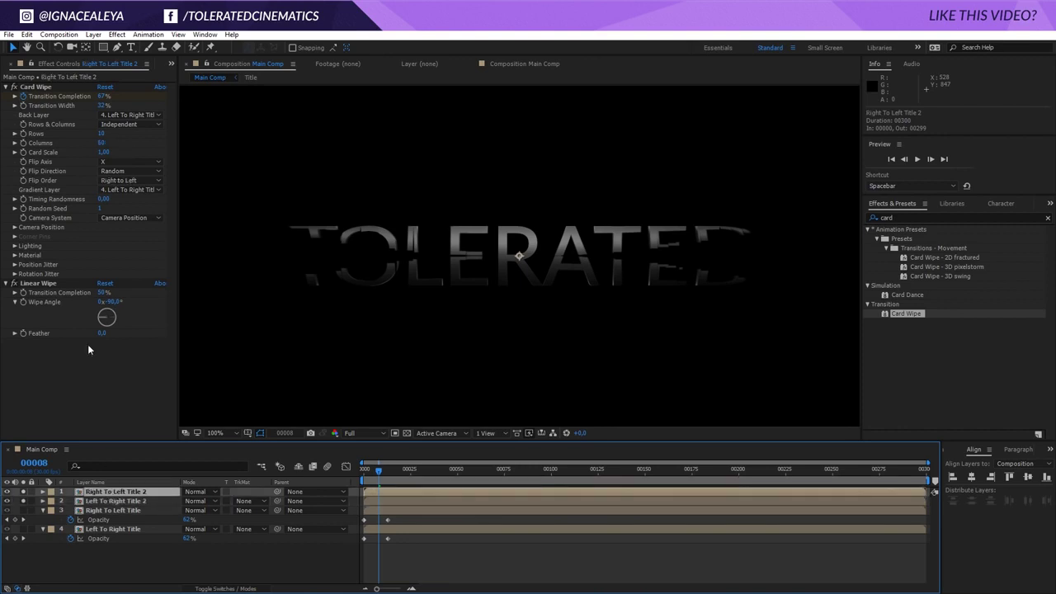
pyautogui.click(98, 139)
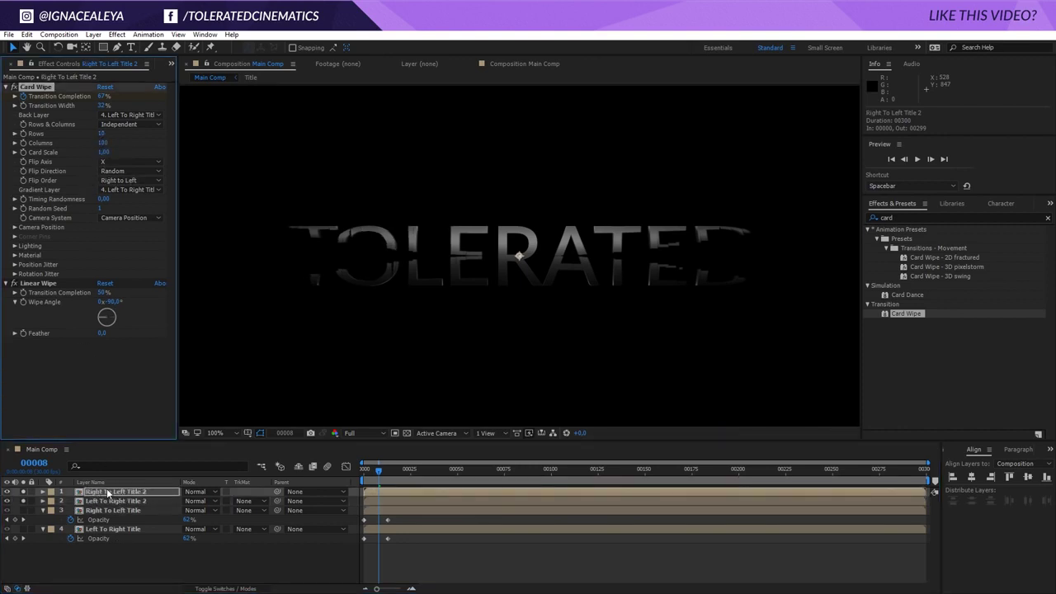
# Step: Set Right To Left Title 2's Card Wipe rotation jitter amounts to X 6.10, Y 4.20 and Z 3.10
pyautogui.click(14, 274)
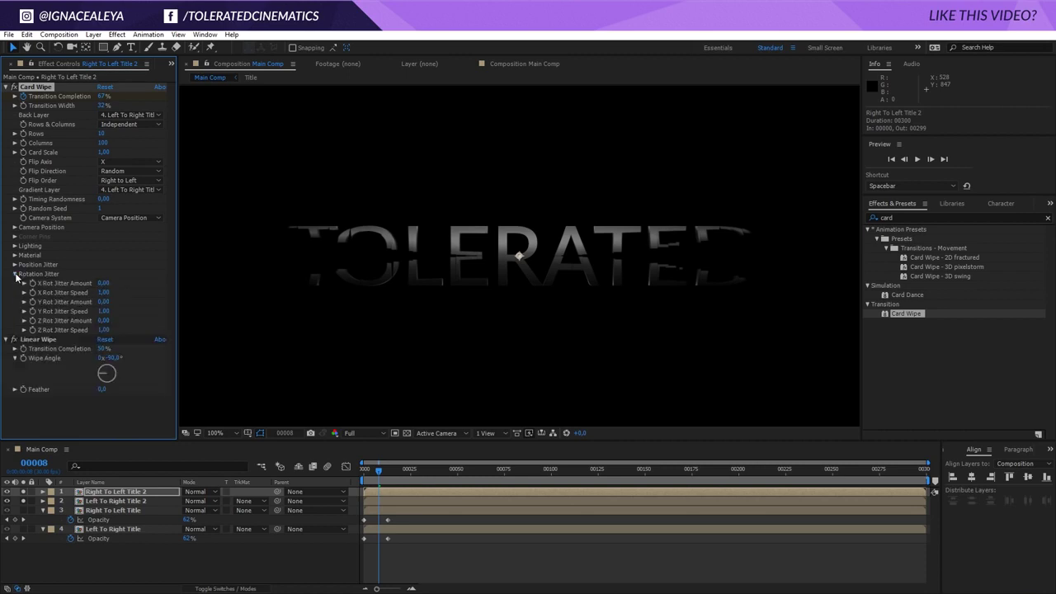
pyautogui.moveTo(103, 283); pyautogui.dragTo(128, 302)
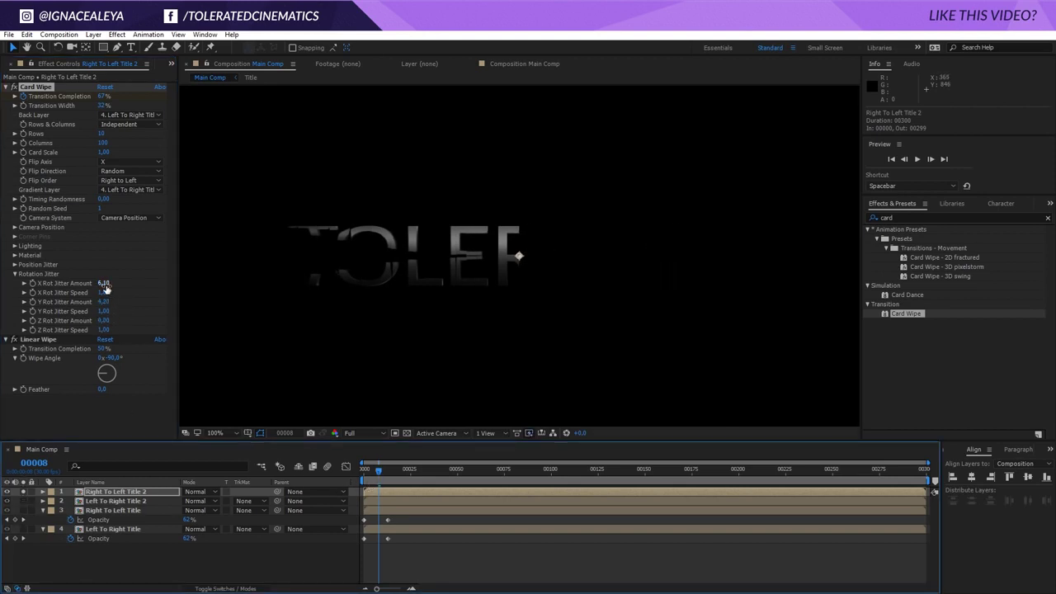
pyautogui.moveTo(102, 320); pyautogui.dragTo(108, 316)
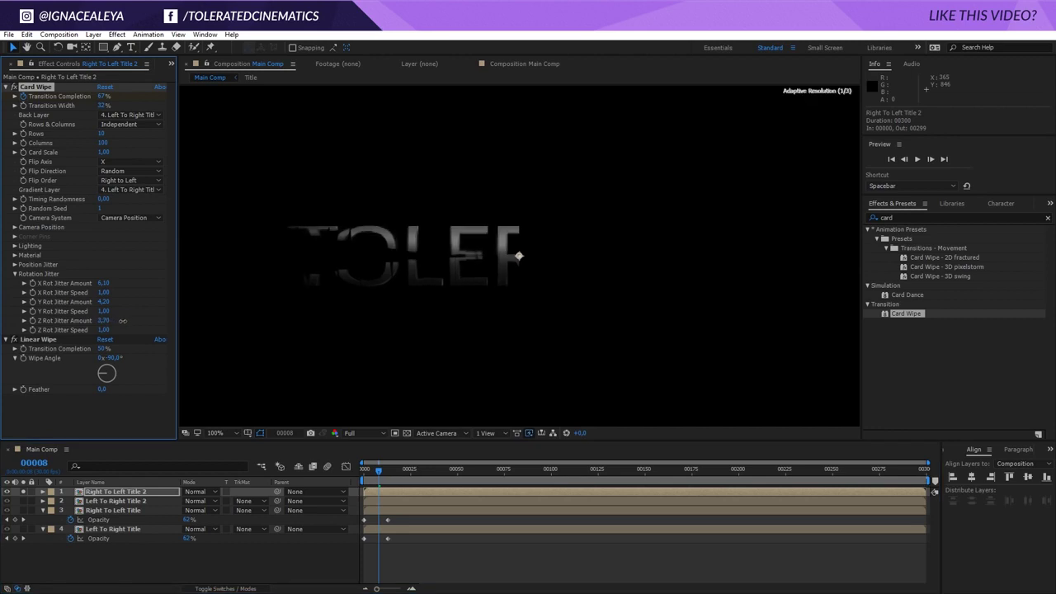
pyautogui.moveTo(381, 477); pyautogui.dragTo(388, 477)
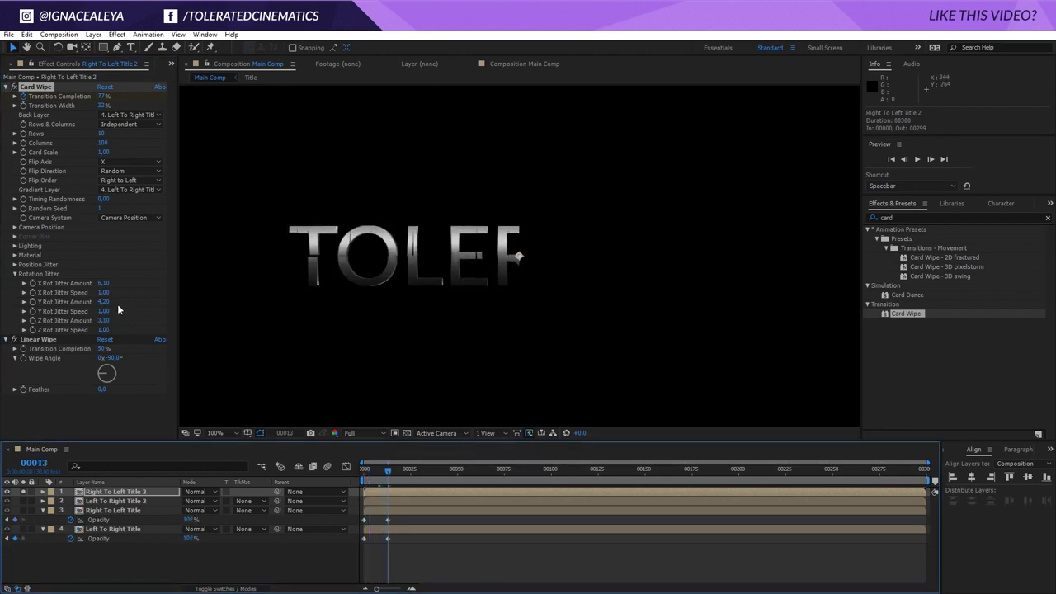
# Step: Raise the X rotation jitter amount to 38.80 and Y to 23.60 with jitter speeds of 1.00, and preview the result
pyautogui.moveTo(103, 292); pyautogui.dragTo(206, 302)
pyautogui.moveTo(384, 472); pyautogui.dragTo(370, 465)
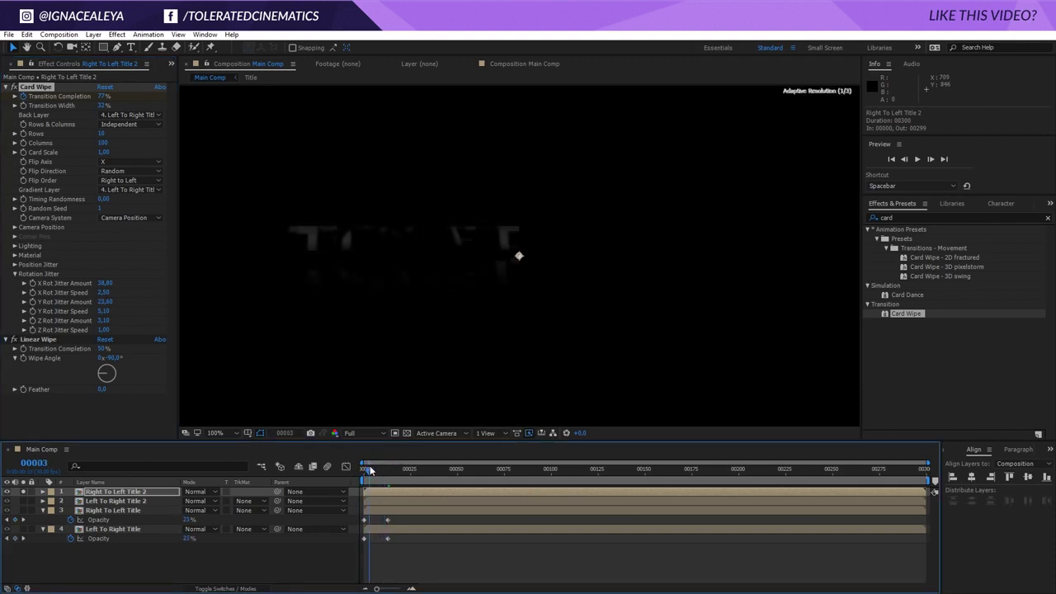
pyautogui.moveTo(103, 293); pyautogui.dragTo(106, 312)
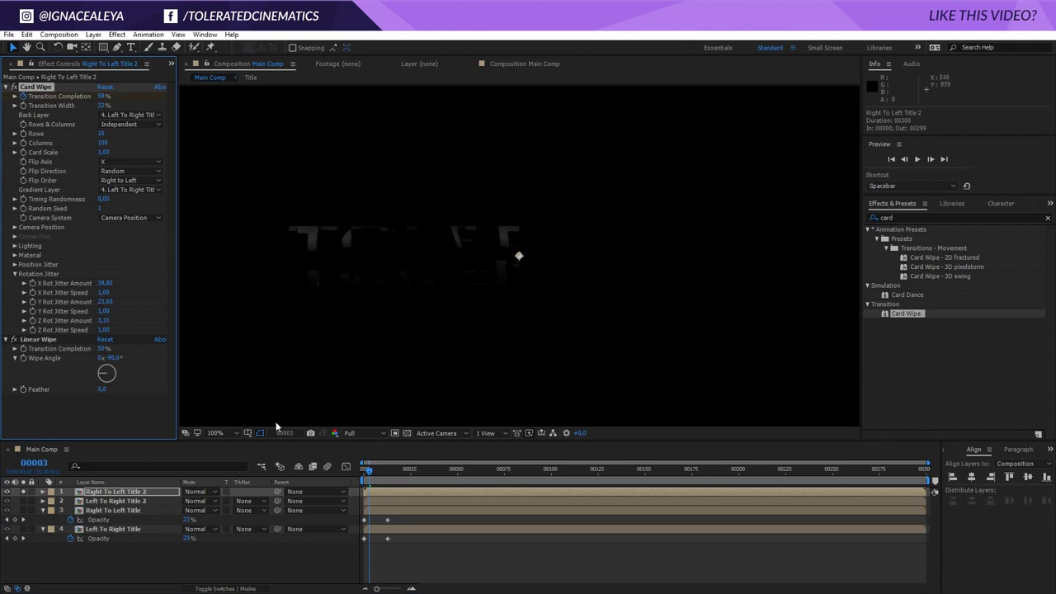
pyautogui.press('space')
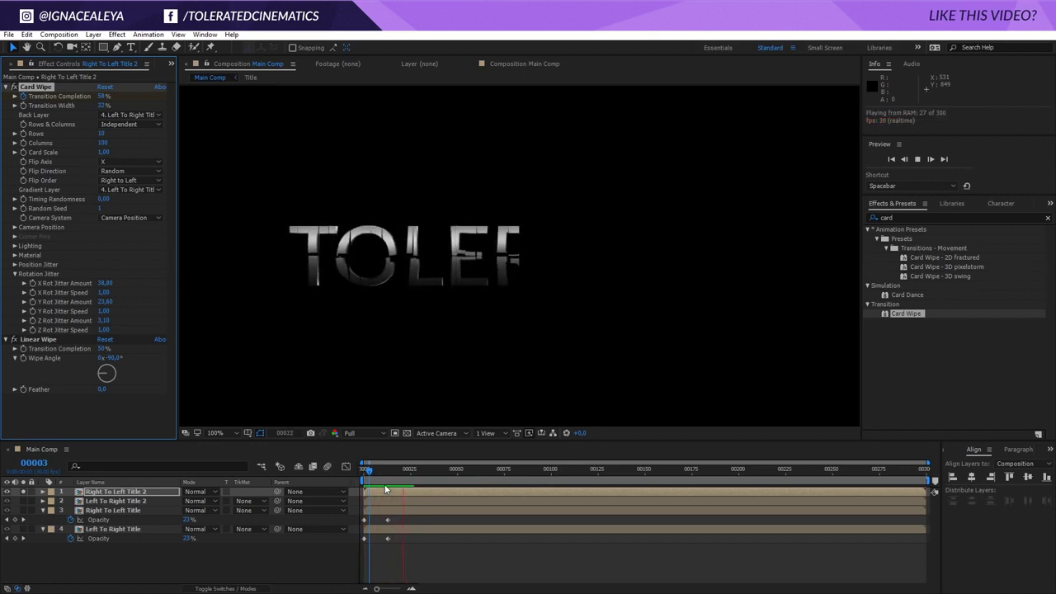
pyautogui.press('space')
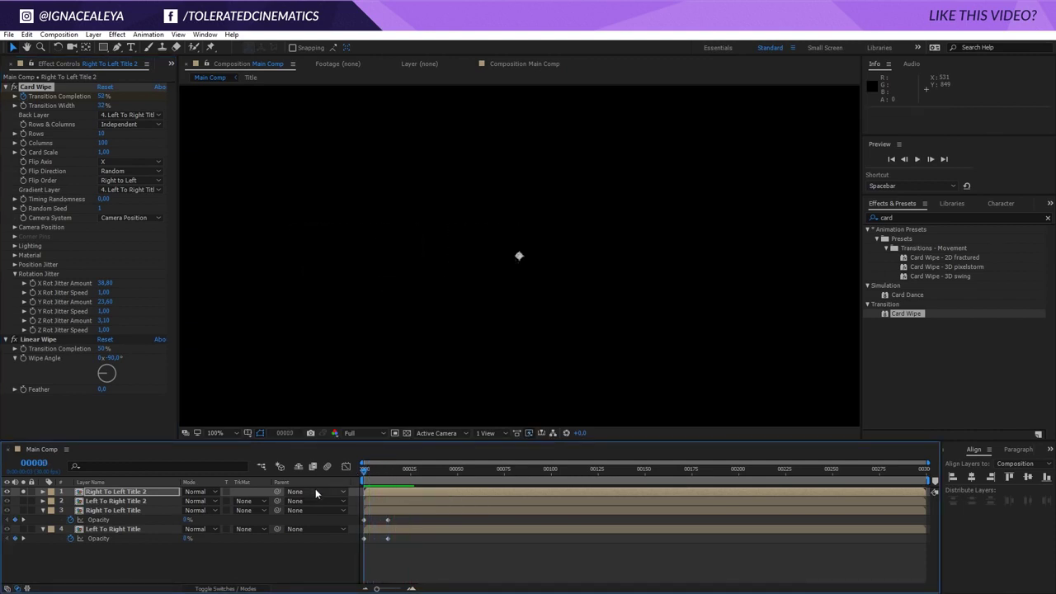
# Step: Keyframe Right To Left Title 2's X, Y and Z rotation jitter amounts at frame 0 and set all three to 0 at frame 25
pyautogui.click(33, 288)
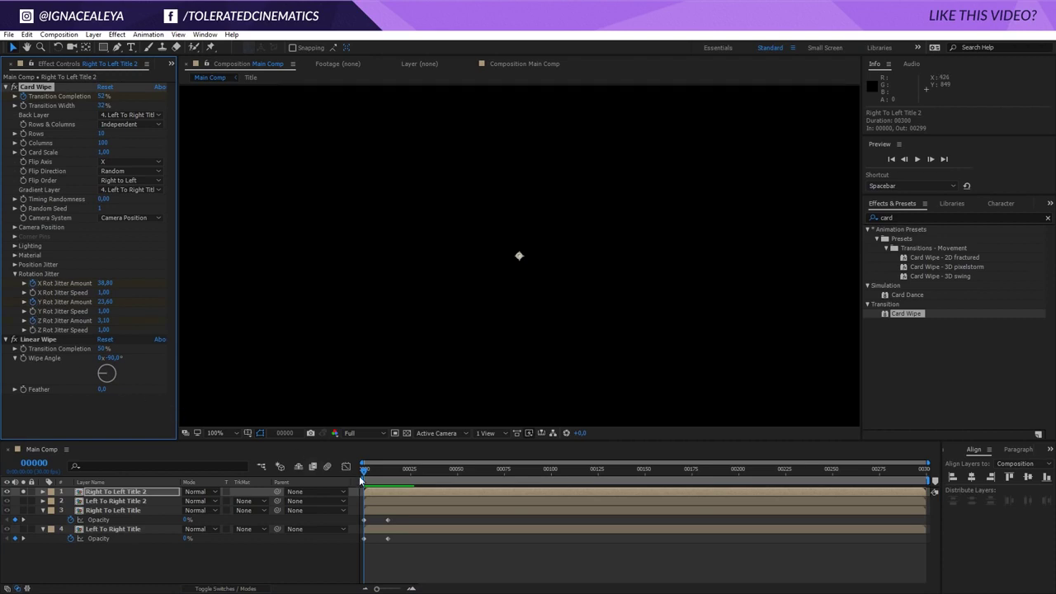
pyautogui.moveTo(369, 481); pyautogui.dragTo(413, 486)
pyautogui.click(103, 283)
pyautogui.write('0')
pyautogui.click(104, 302)
pyautogui.write('00')
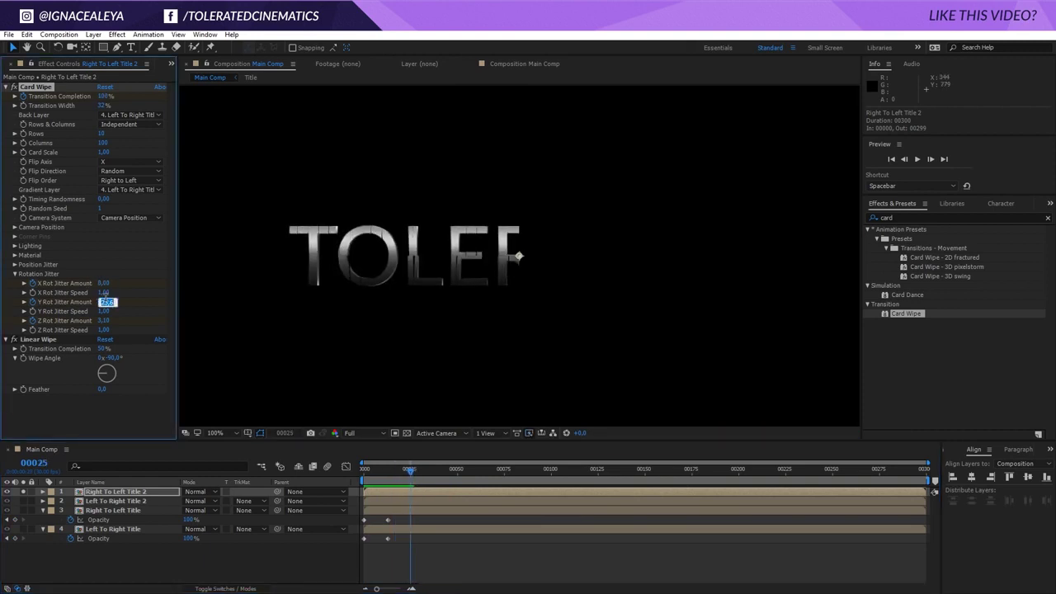
pyautogui.press('Return')
pyautogui.click(103, 321)
pyautogui.write('0')
pyautogui.press('Return')
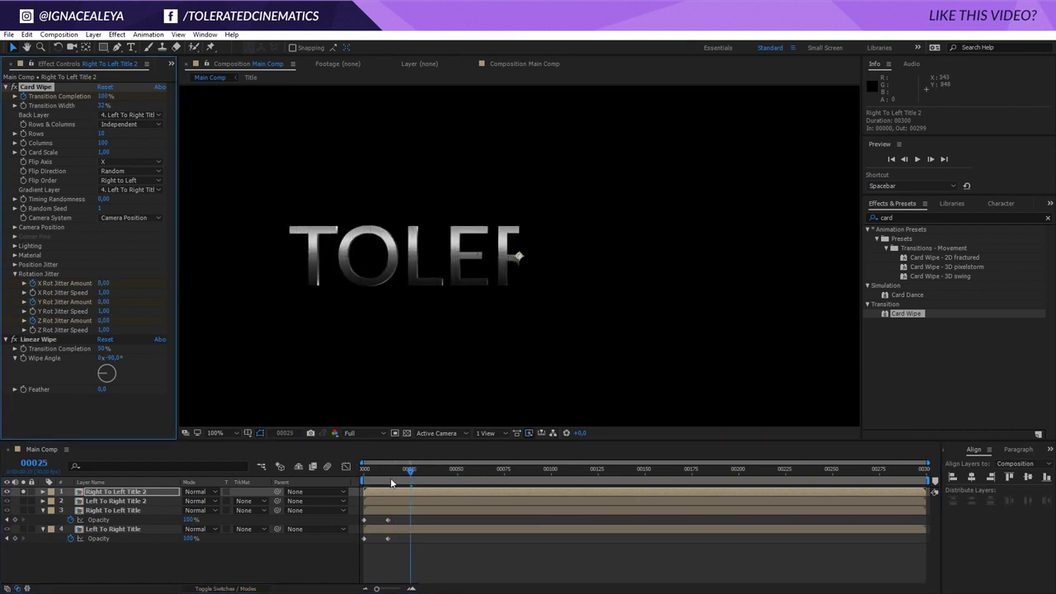
# Step: Preview the keyframed rotation jitter on Right To Left Title 2
pyautogui.moveTo(391, 477)
pyautogui.mouseDown()
pyautogui.moveTo(364, 485)
pyautogui.moveTo(394, 487)
pyautogui.mouseUp()
pyautogui.click(454, 560)
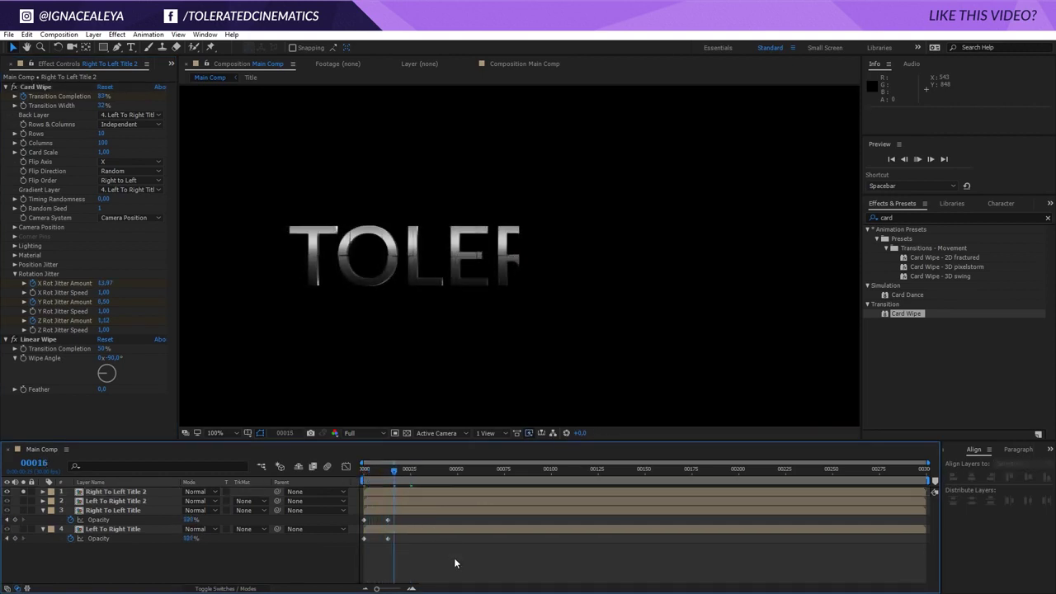
pyautogui.press('space')
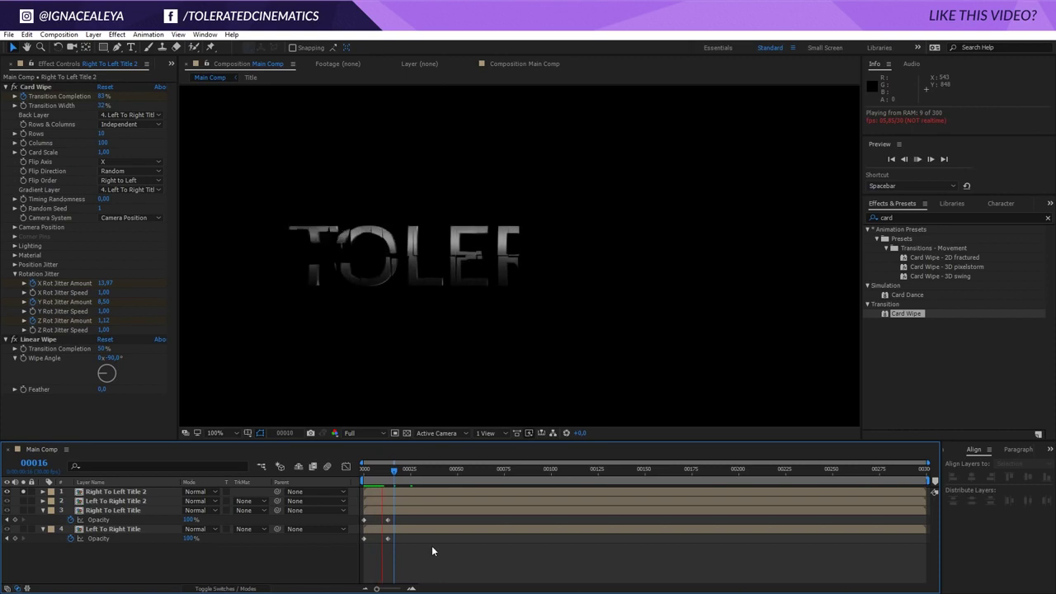
pyautogui.press('space')
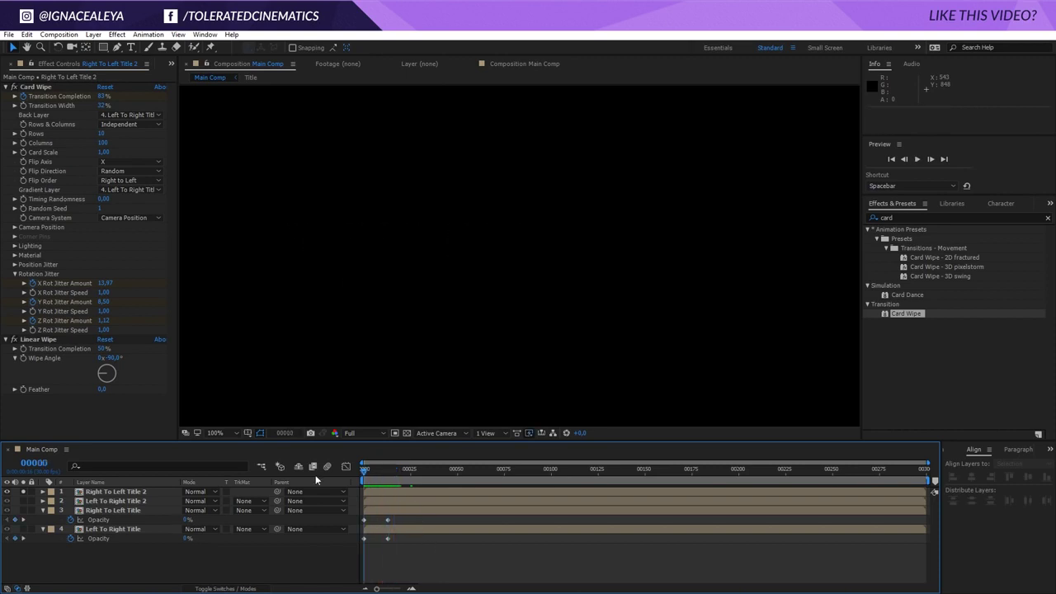
# Step: At frame 0, set Right To Left Title 2's X Rot Jitter Amount to 50 and Z Rot Jitter Amount to 3
pyautogui.click(104, 283)
pyautogui.write('50')
pyautogui.press('Return')
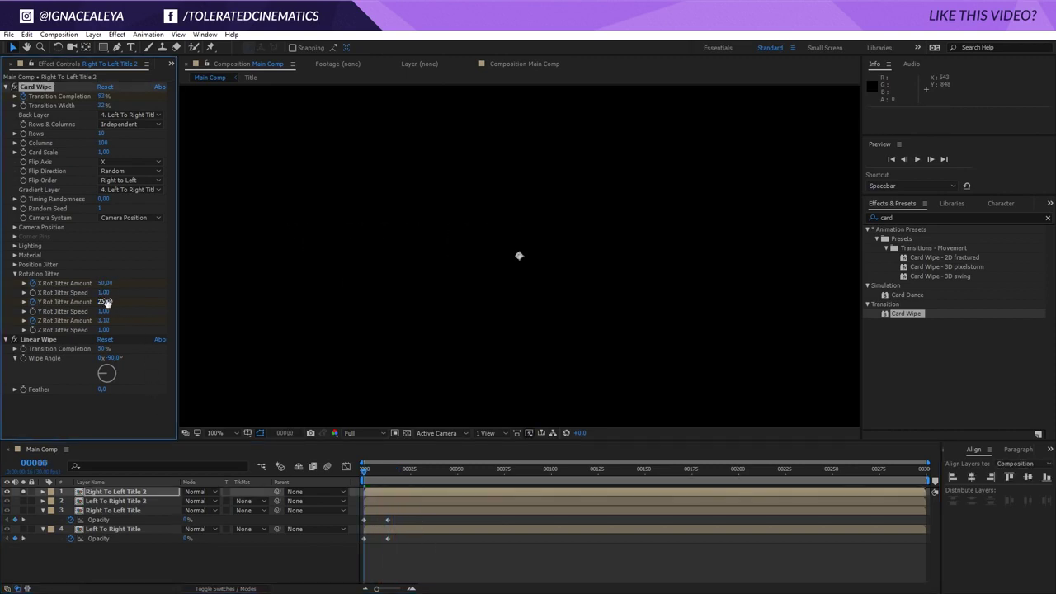
pyautogui.click(104, 302)
pyautogui.press('Return')
pyautogui.click(104, 321)
pyautogui.write('3')
pyautogui.press('Return')
# Step: At frame 0, set Left To Right Title 2's Card Wipe rotation jitter amounts to X 50, Y 35 and Z 5
pyautogui.click(371, 500)
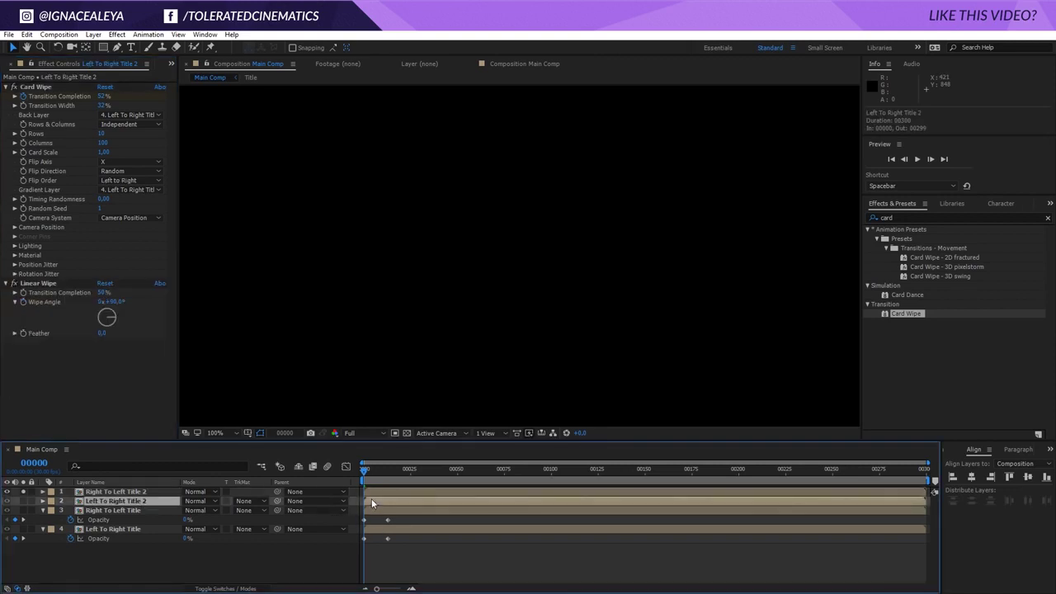
pyautogui.click(14, 274)
pyautogui.click(104, 283)
pyautogui.write('50')
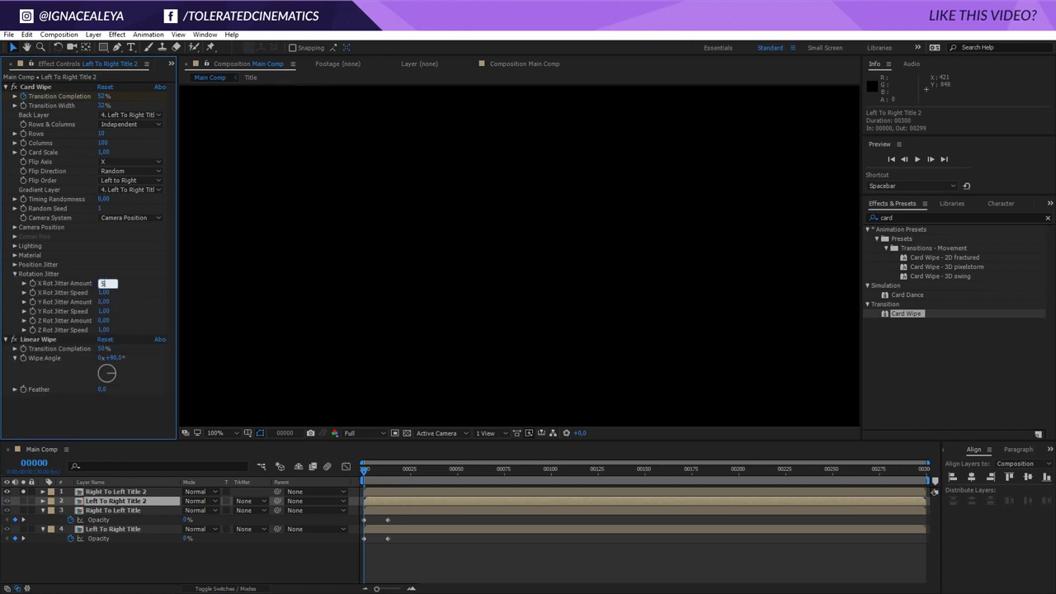
pyautogui.click(103, 302)
pyautogui.write('35')
pyautogui.press('Return')
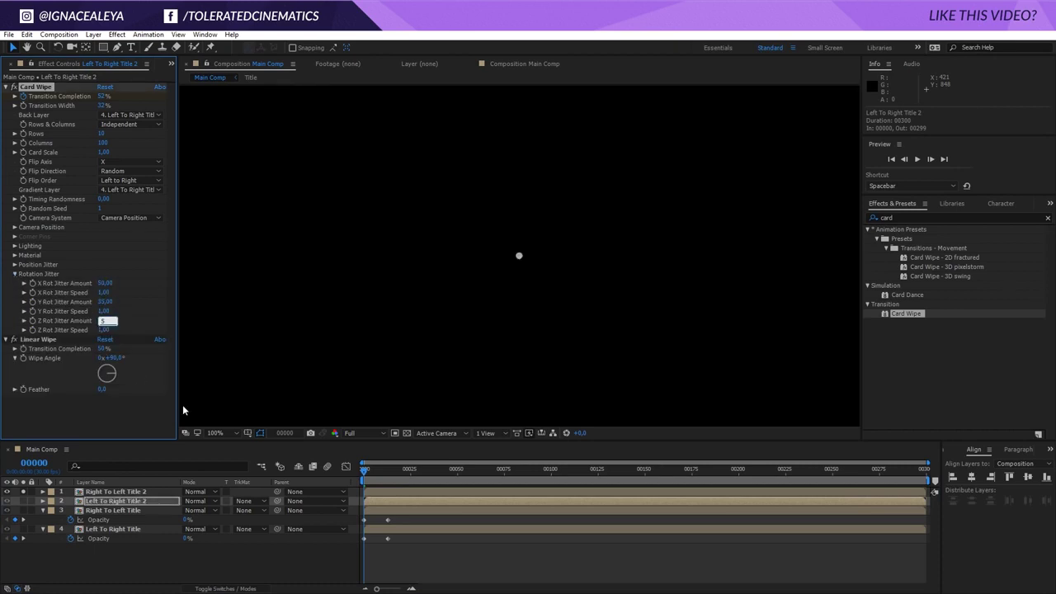
# Step: Keyframe Left To Right Title 2's three rotation jitter amounts at frame 0, set them to 0 at frame 25, and preview
pyautogui.click(380, 491)
pyautogui.click(380, 501)
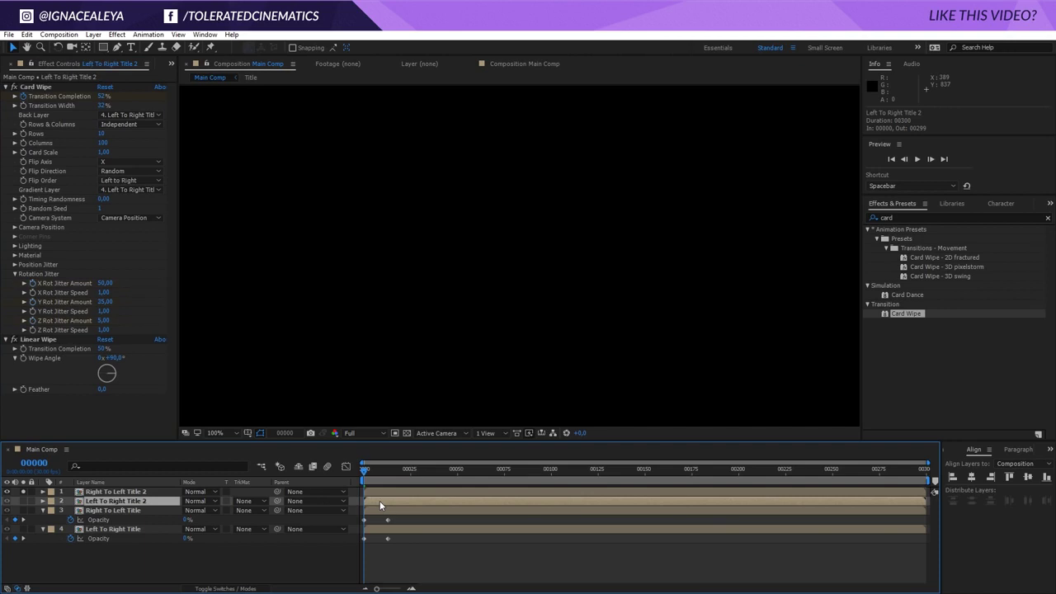
pyautogui.click(33, 307)
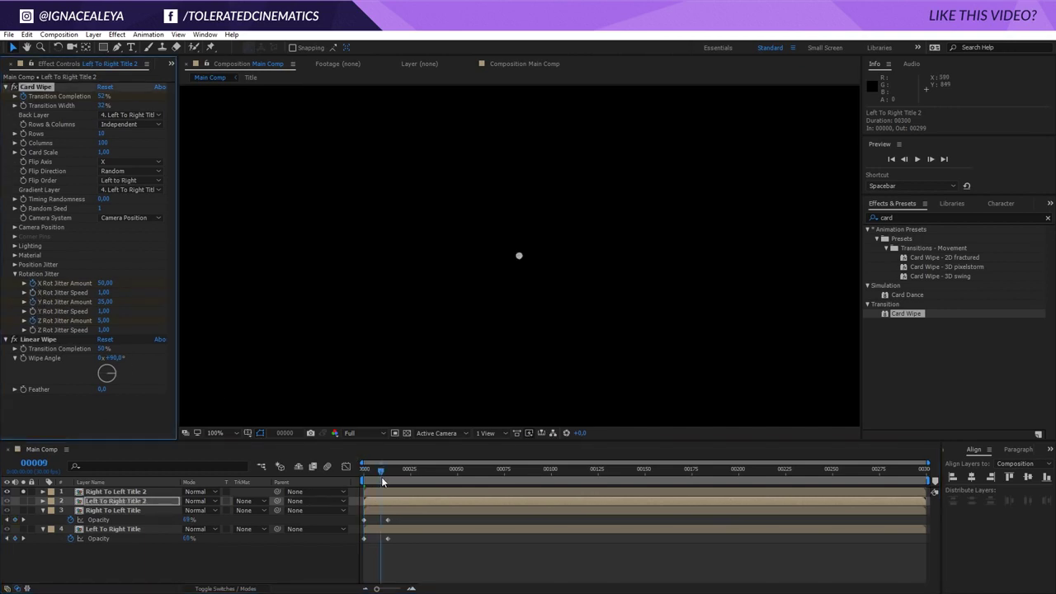
pyautogui.click(411, 477)
pyautogui.write('0')
pyautogui.press('Return')
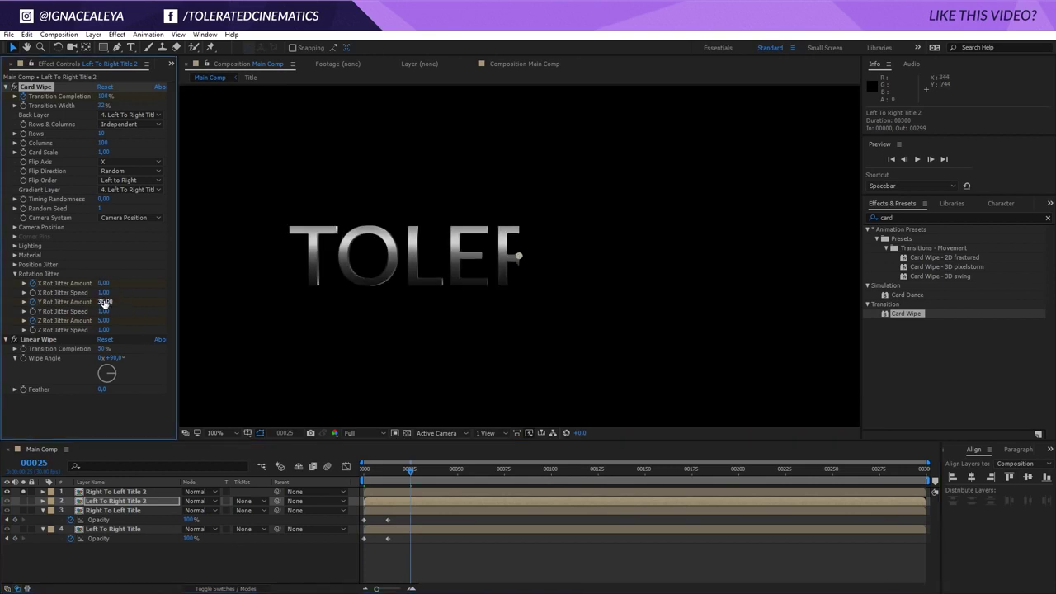
pyautogui.click(104, 301)
pyautogui.write('0')
pyautogui.press('Return')
pyautogui.click(103, 320)
pyautogui.press('space')
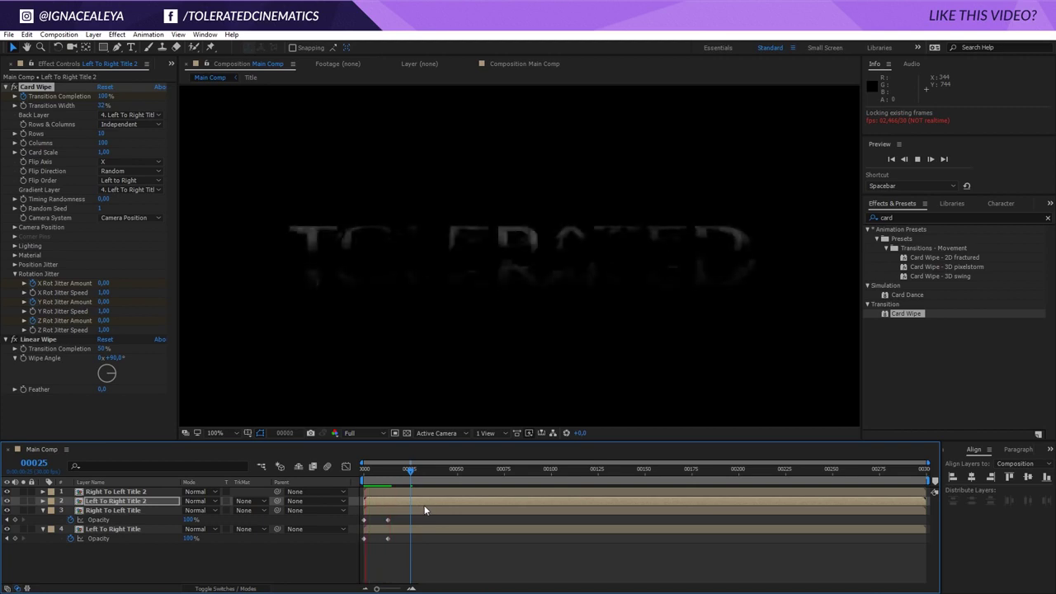
# Step: Reveal the keyframes of all four layers and apply Easy Ease to their final Card Wipe keyframes
pyautogui.press('space')
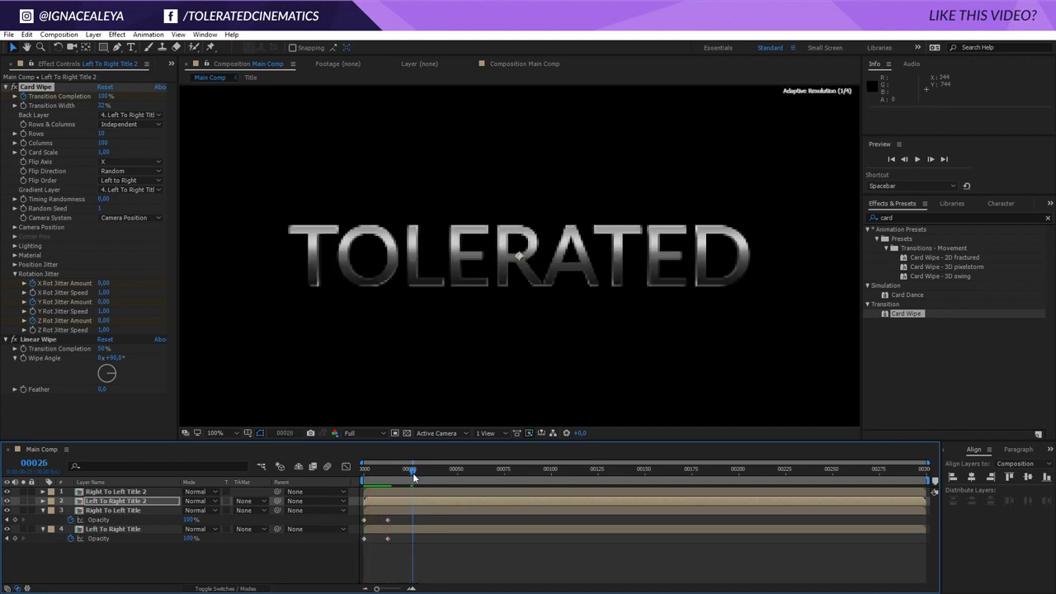
pyautogui.hotkey('ctrl', 'a')
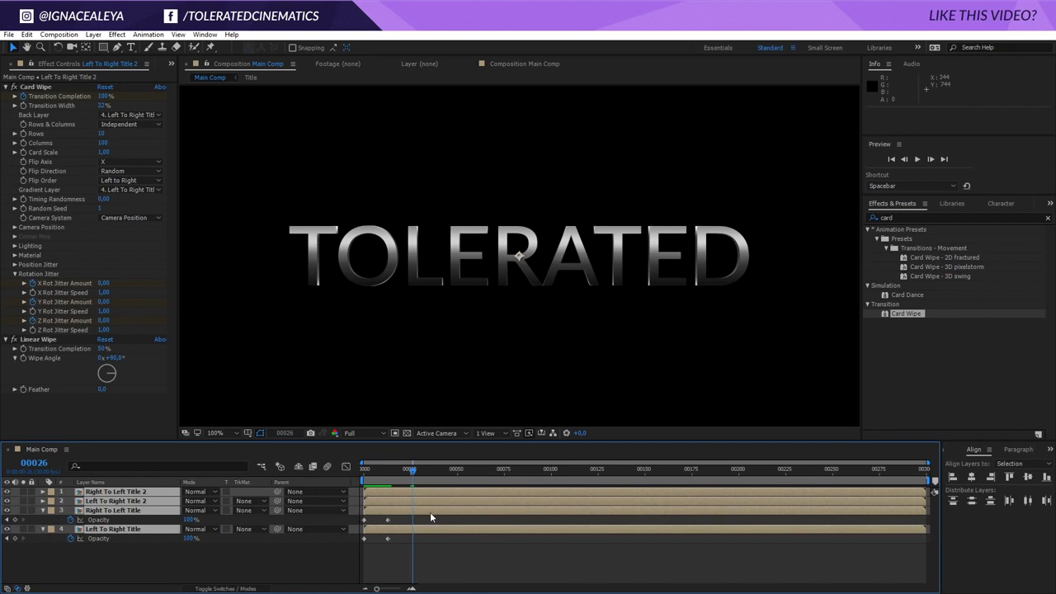
pyautogui.press('u')
pyautogui.moveTo(430, 506); pyautogui.dragTo(439, 574)
pyautogui.rightClick(438, 573)
pyautogui.moveTo(449, 561)
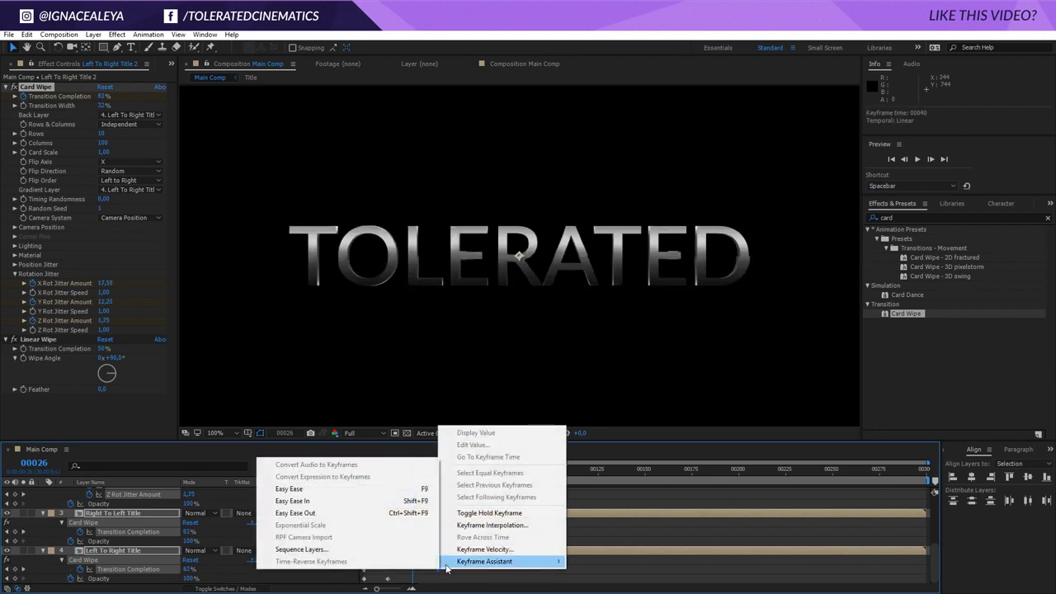
pyautogui.click(305, 489)
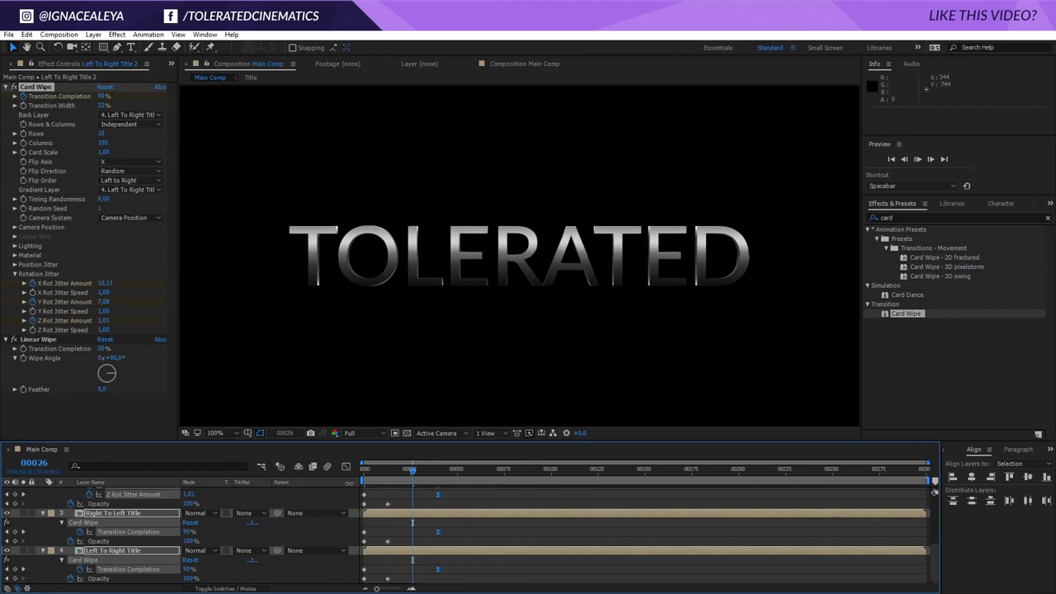
# Step: Preview the eased title reveal, then collapse the properties of all four layers
pyautogui.press('space')
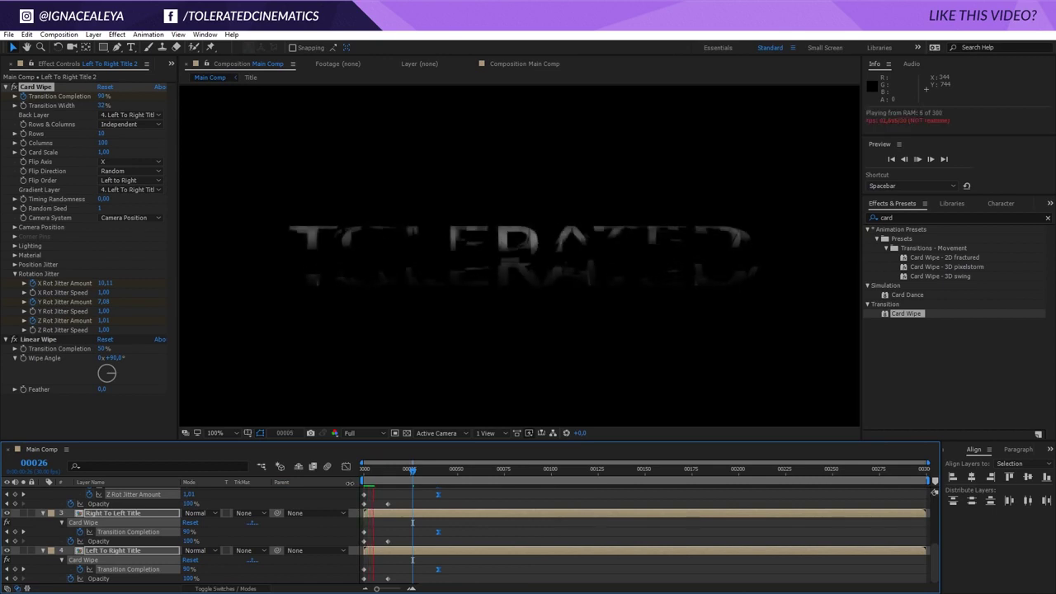
pyautogui.scroll(3, 447, 523)
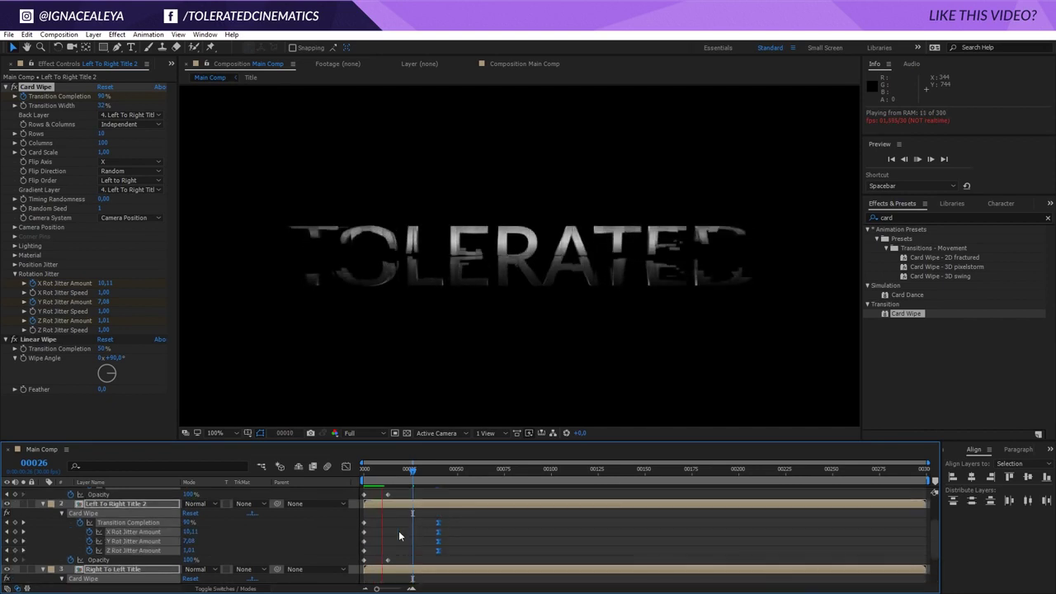
pyautogui.click(412, 528)
pyautogui.scroll(3, 155, 536)
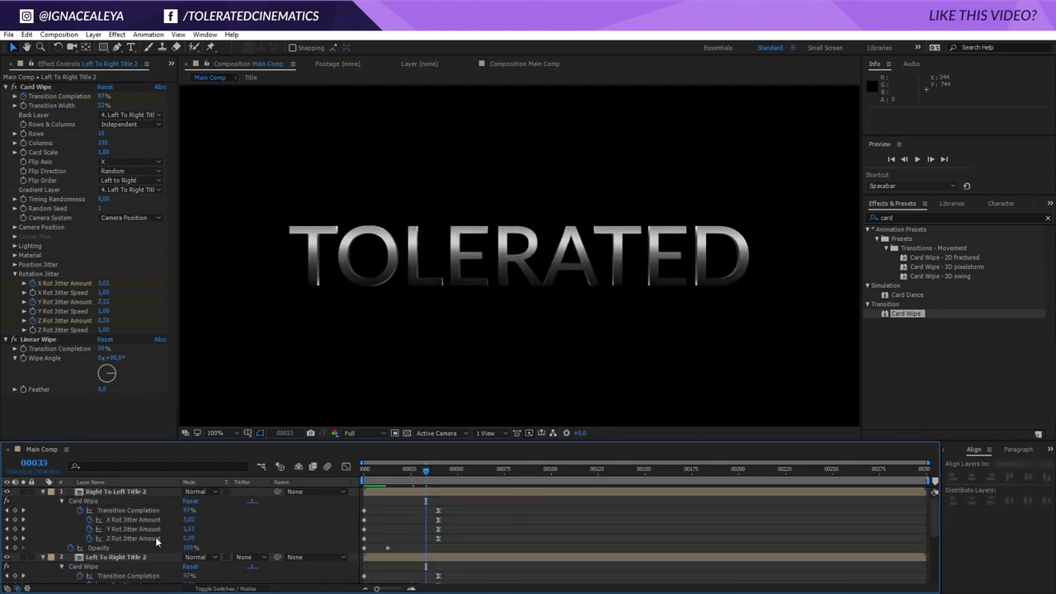
pyautogui.hotkey('ctrl', 'a')
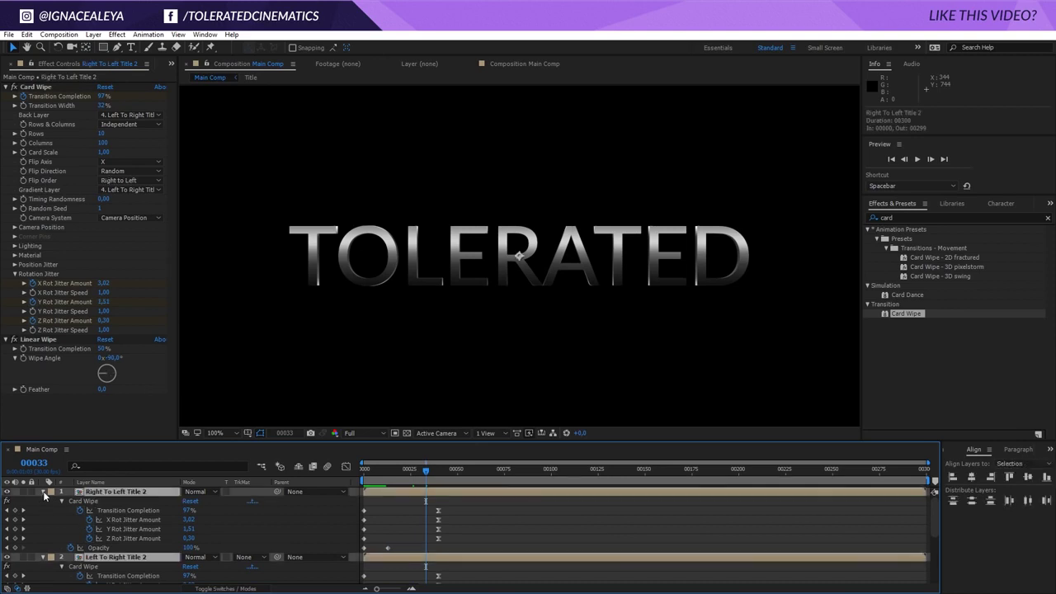
pyautogui.click(43, 492)
pyautogui.click(223, 554)
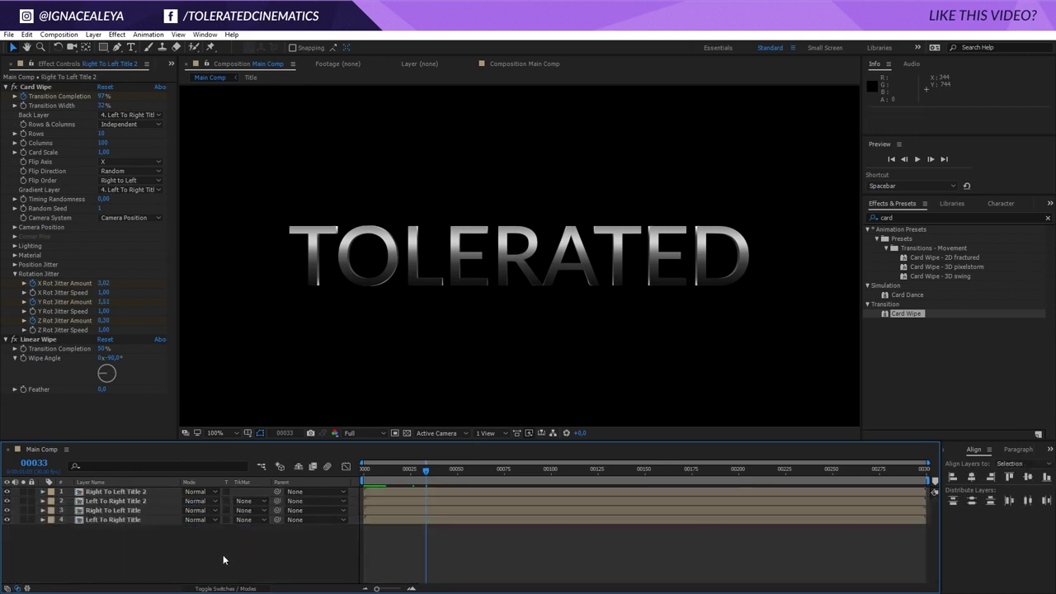
# Step: Duplicate Right To Left Title 2 and Left To Right Title 2, and stack both copies above the originals
pyautogui.click(111, 501)
pyautogui.click(397, 470)
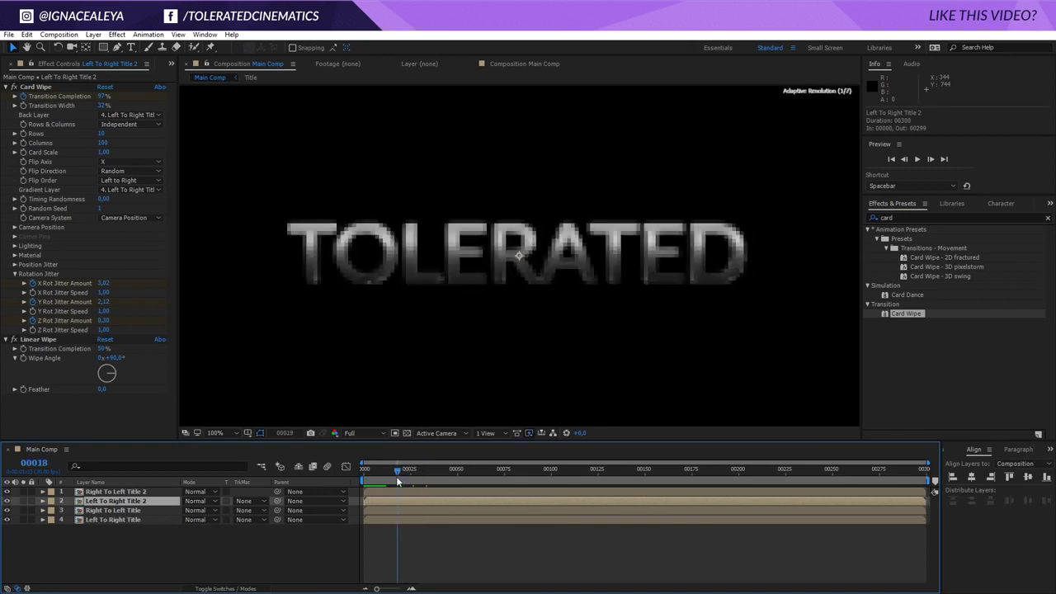
pyautogui.click(380, 470)
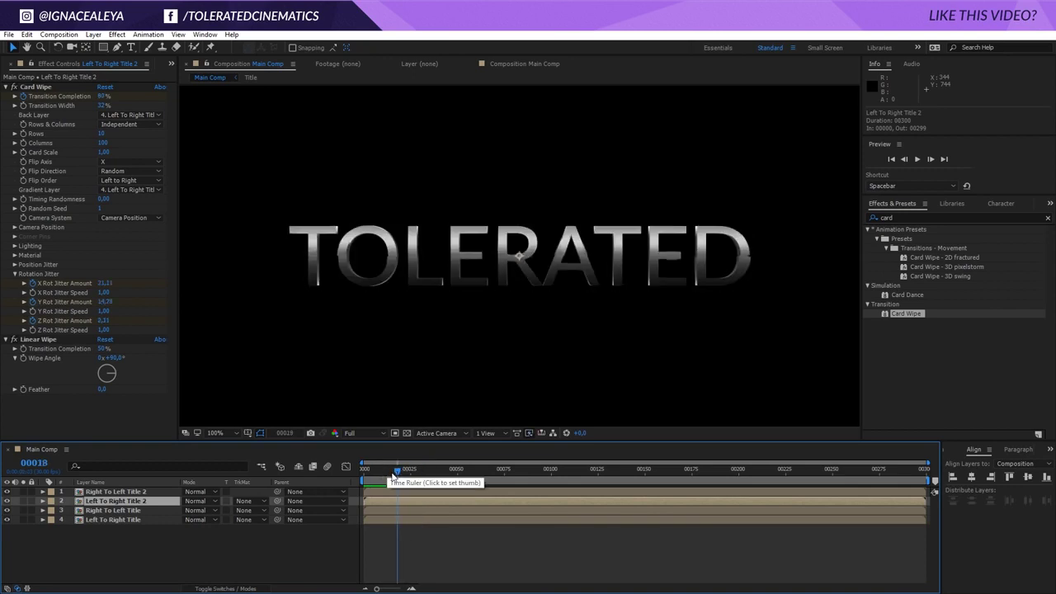
pyautogui.click(134, 492)
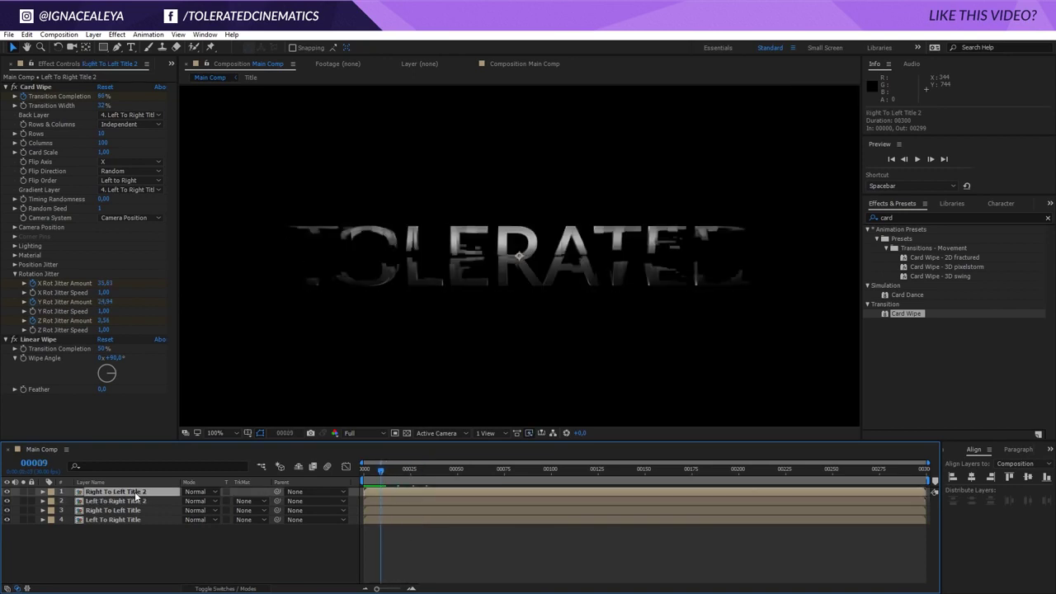
pyautogui.keyDown('ctrl'); pyautogui.click(122, 502); pyautogui.keyUp('ctrl')
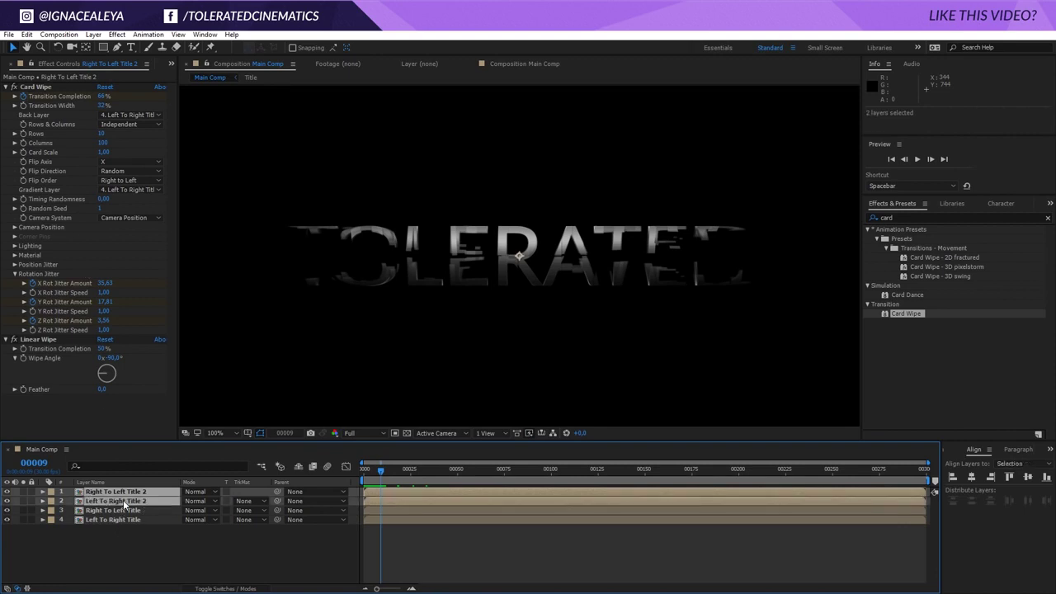
pyautogui.hotkey('ctrl', 'd')
pyautogui.moveTo(136, 512); pyautogui.dragTo(137, 502)
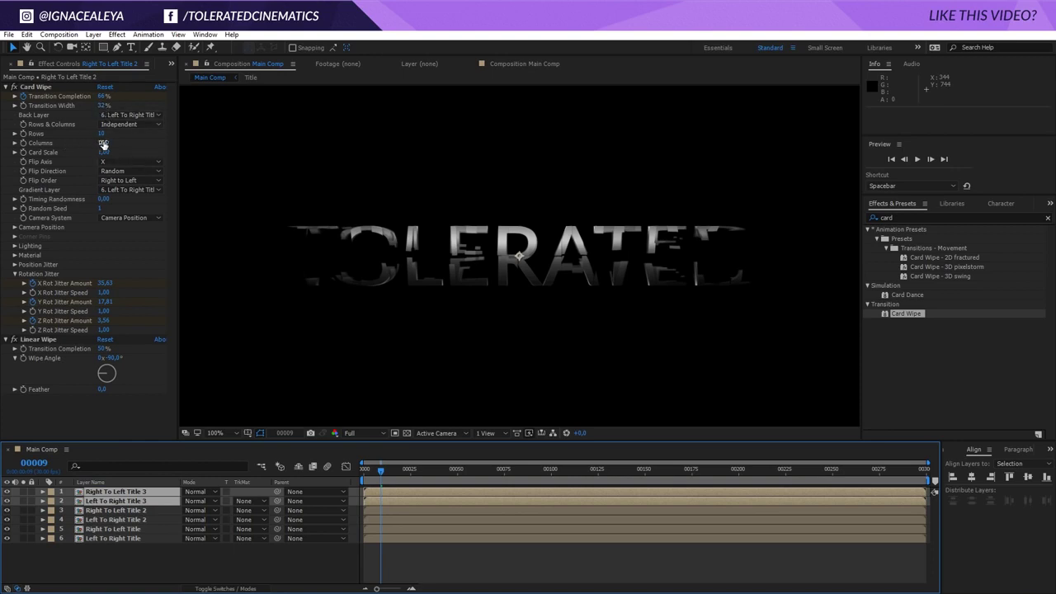
# Step: Set Right To Left Title 2's Card Wipe to 42 rows and 175 columns, and preview the reveal
pyautogui.moveTo(104, 144); pyautogui.dragTo(285, 243)
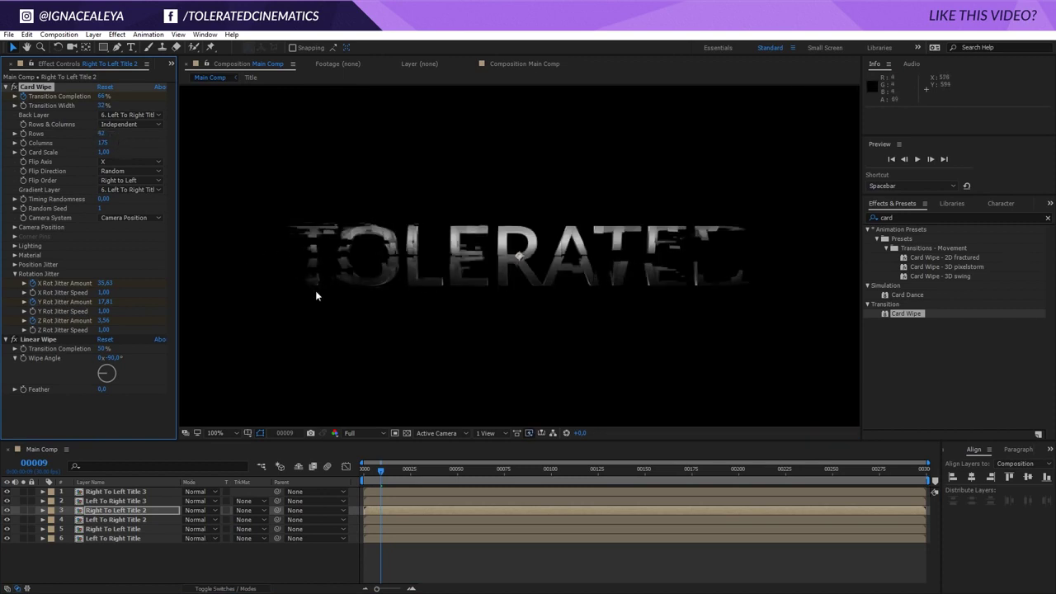
pyautogui.moveTo(382, 470)
pyautogui.mouseDown()
pyautogui.moveTo(366, 470)
pyautogui.moveTo(381, 472)
pyautogui.mouseUp()
pyautogui.press('space')
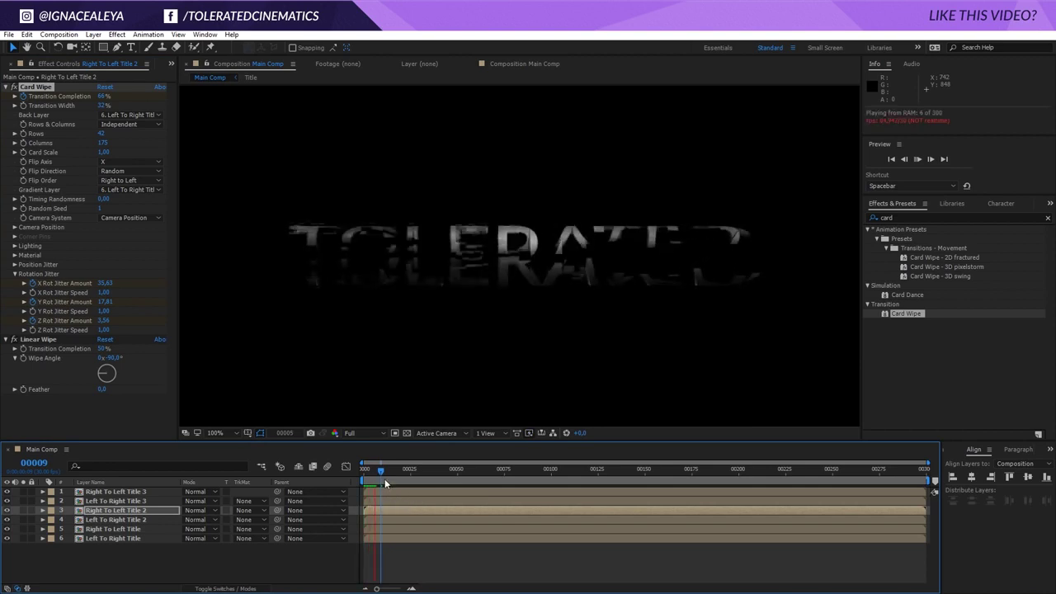
pyautogui.moveTo(380, 468); pyautogui.dragTo(371, 492)
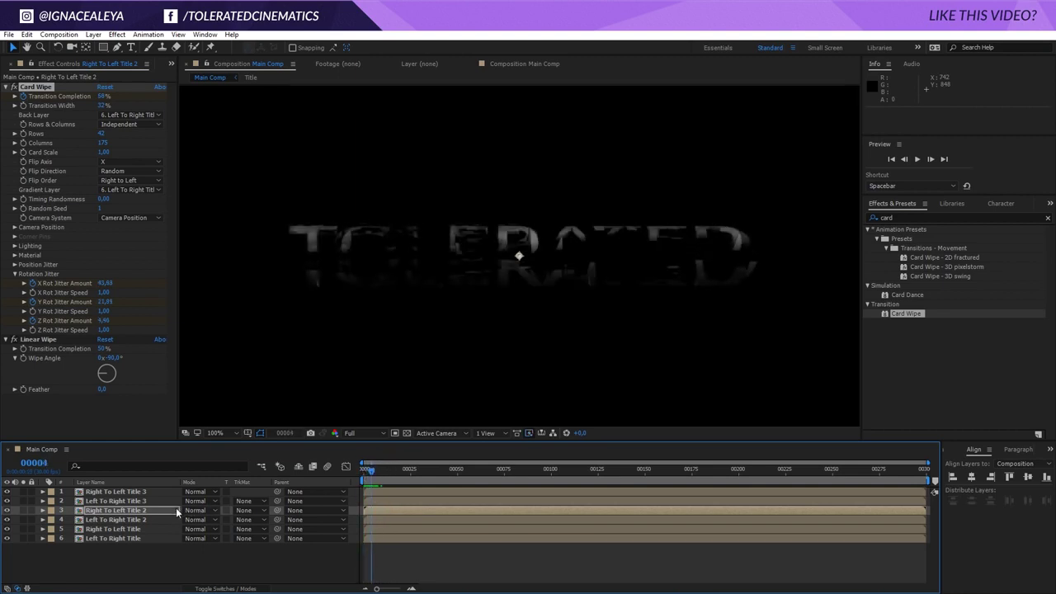
pyautogui.press('space')
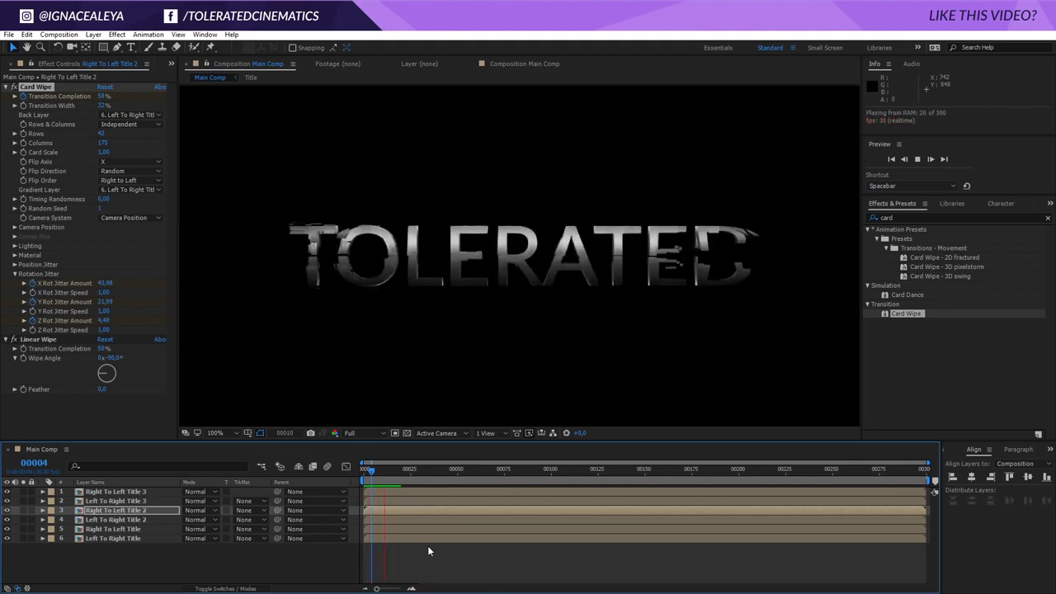
# Step: Stretch the animation by moving the final Card Wipe keyframes of all six layers to about frame 108
pyautogui.click(380, 470)
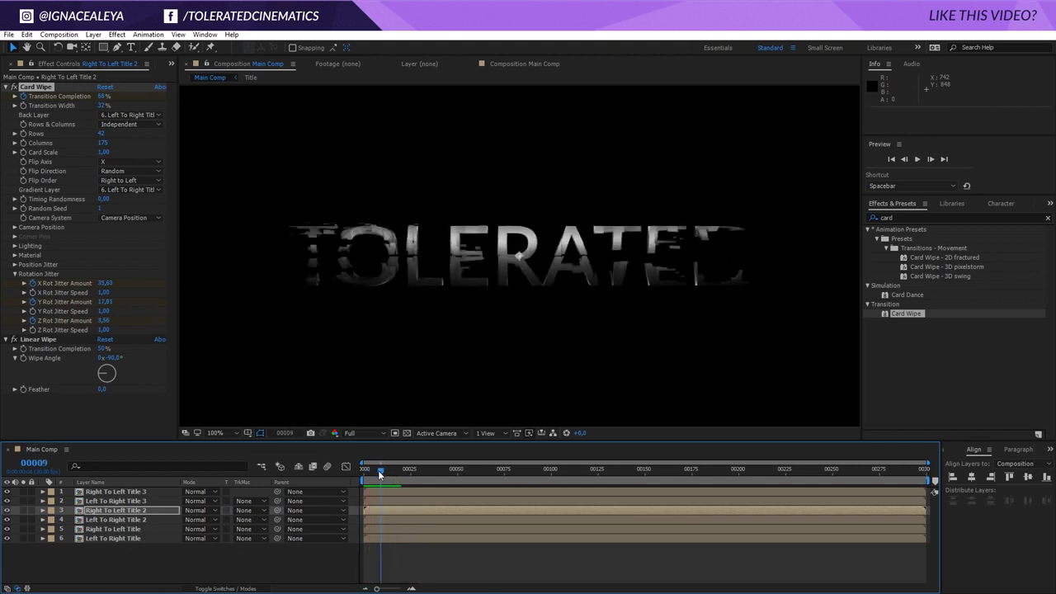
pyautogui.hotkey('ctrl', 'a')
pyautogui.press('u')
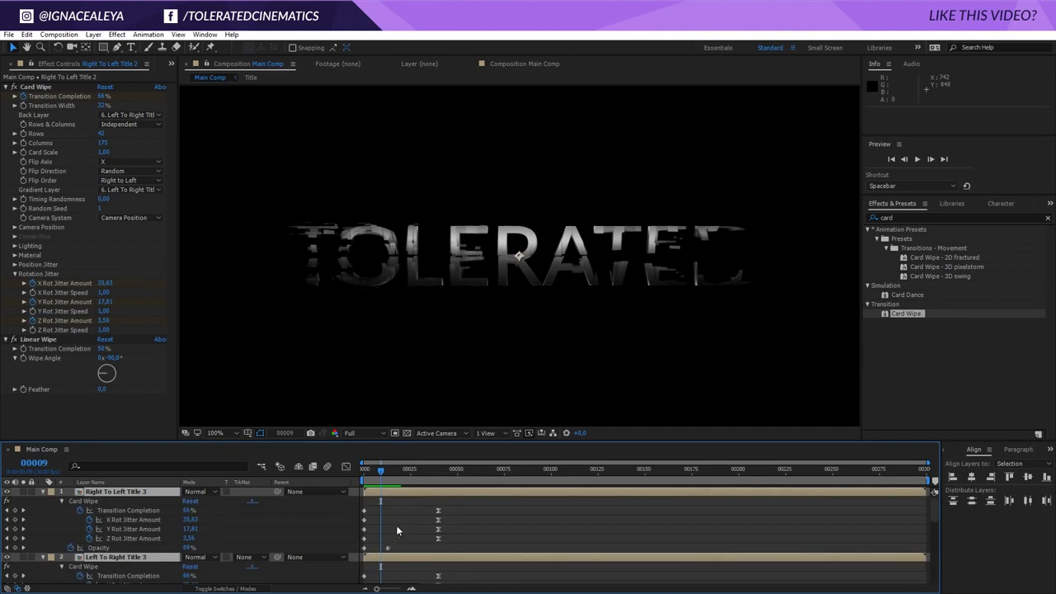
pyautogui.scroll(-7, 431, 536)
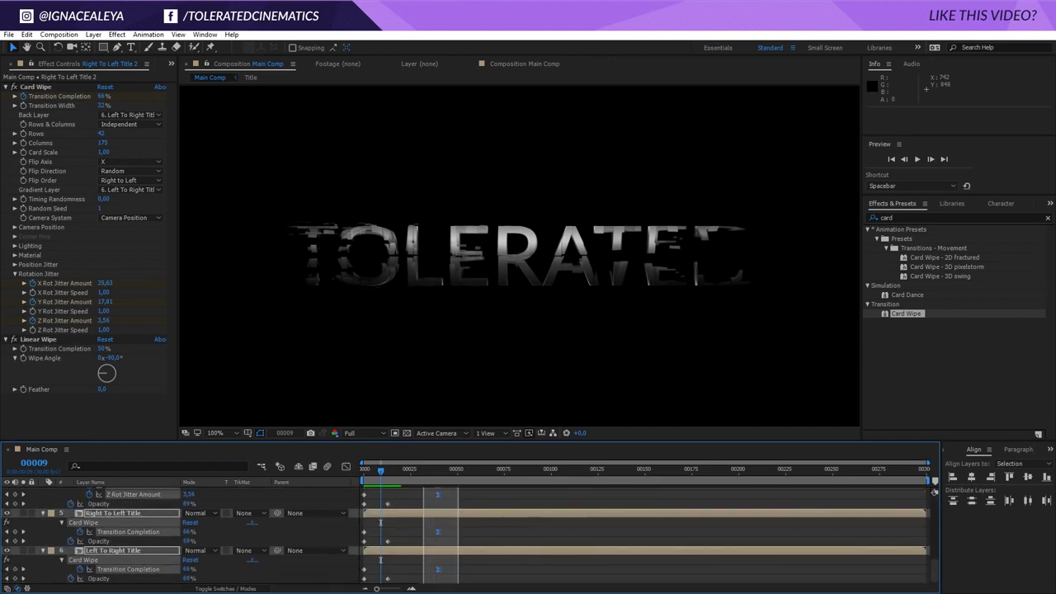
pyautogui.moveTo(439, 574); pyautogui.dragTo(489, 571)
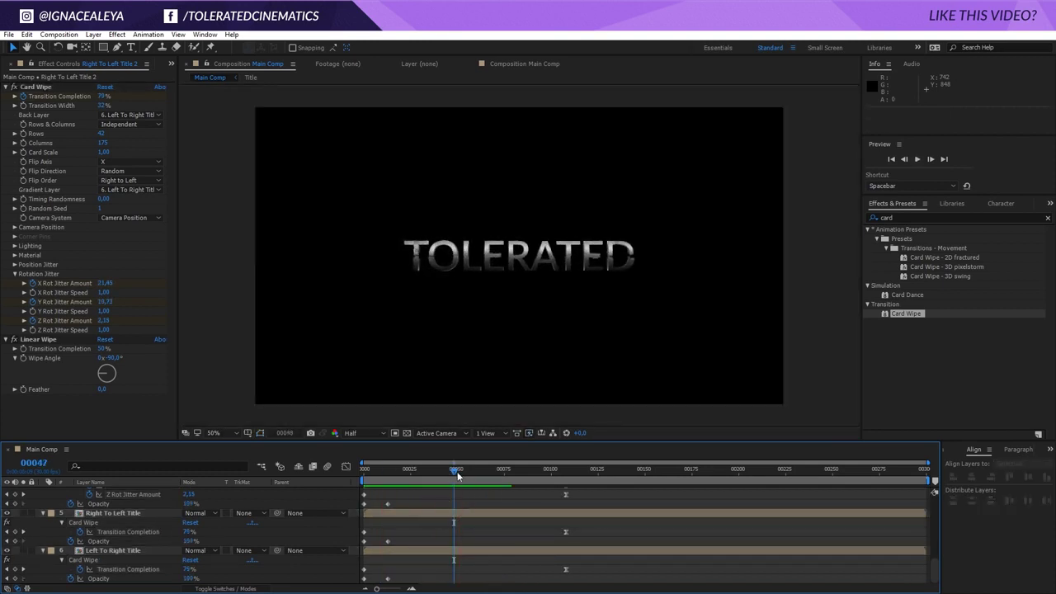
# Step: Check the slowed reveal in the preview and collapse the properties of all six layers
pyautogui.press('space')
pyautogui.scroll(5, 142, 528)
pyautogui.click(46, 495)
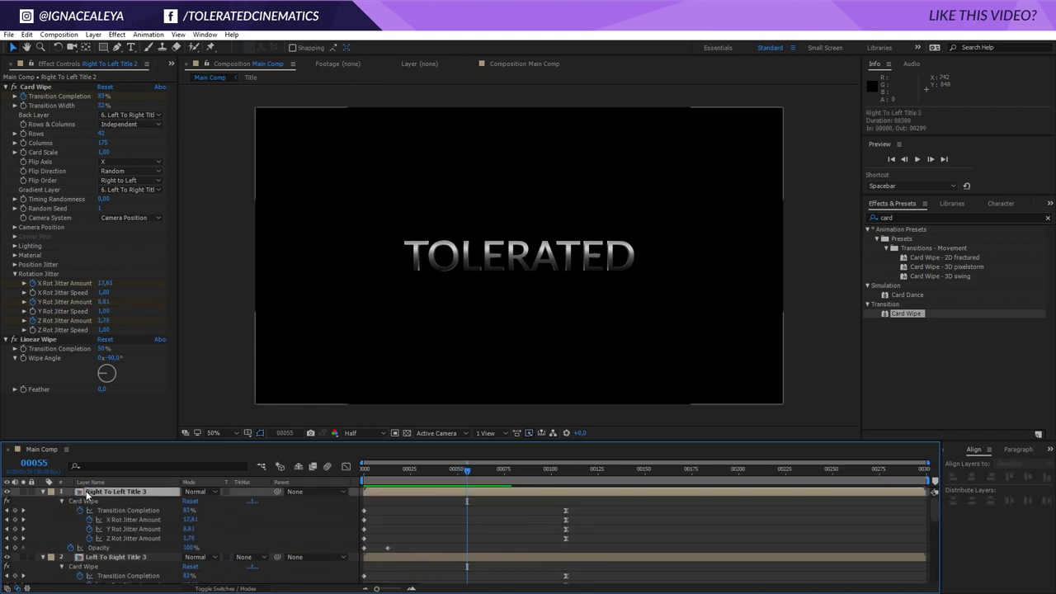
pyautogui.click(45, 493)
pyautogui.click(116, 552)
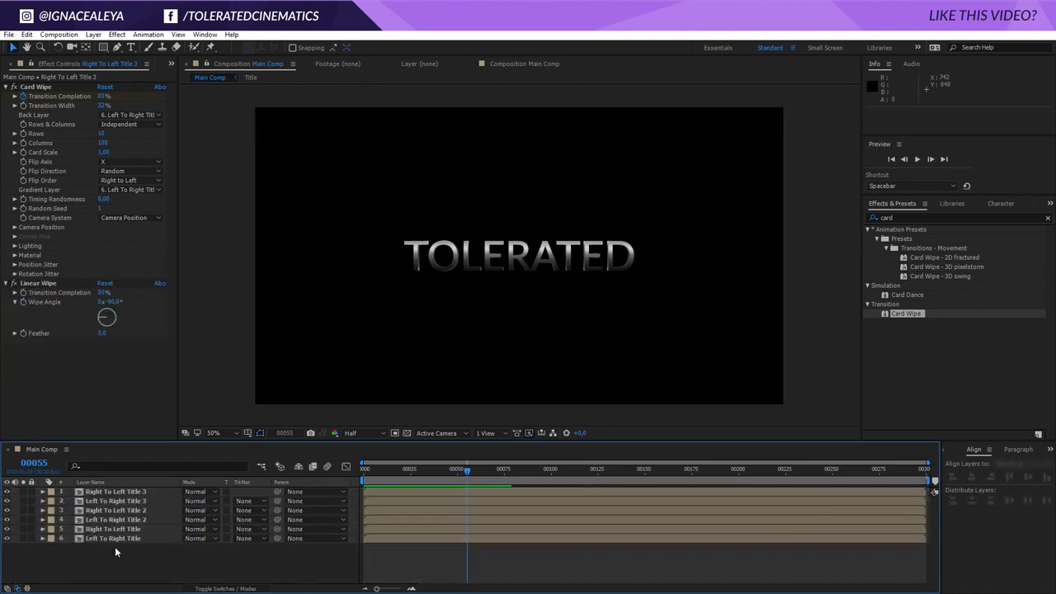
# Step: Pre-compose Right To Left Title and Left To Right Title into a composition named Title Sequence 01, moving all attributes
pyautogui.moveTo(137, 547); pyautogui.dragTo(132, 528)
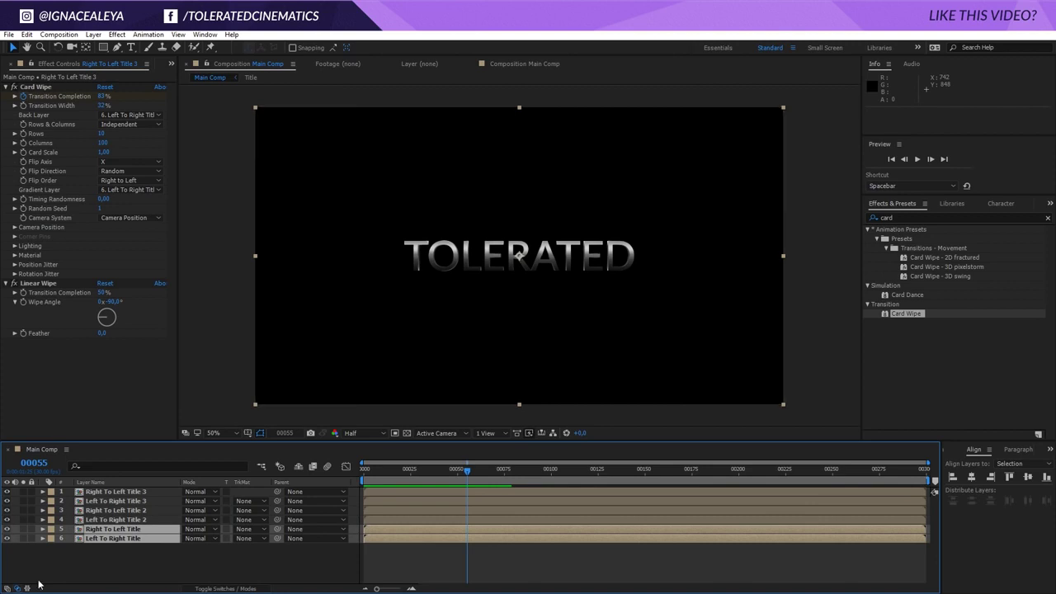
pyautogui.click(93, 34)
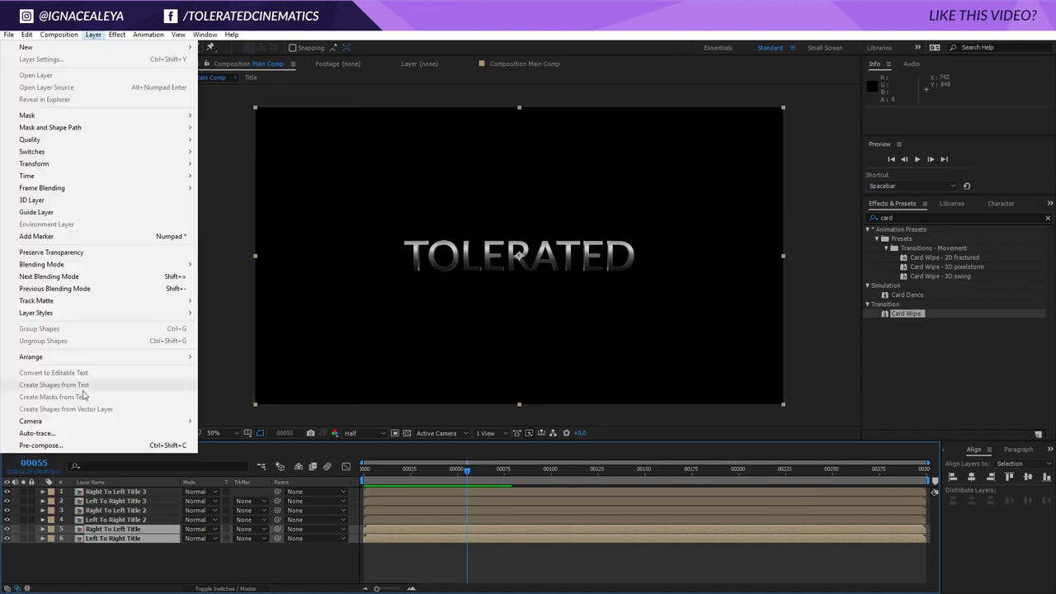
pyautogui.click(46, 446)
pyautogui.write('Sequence 01')
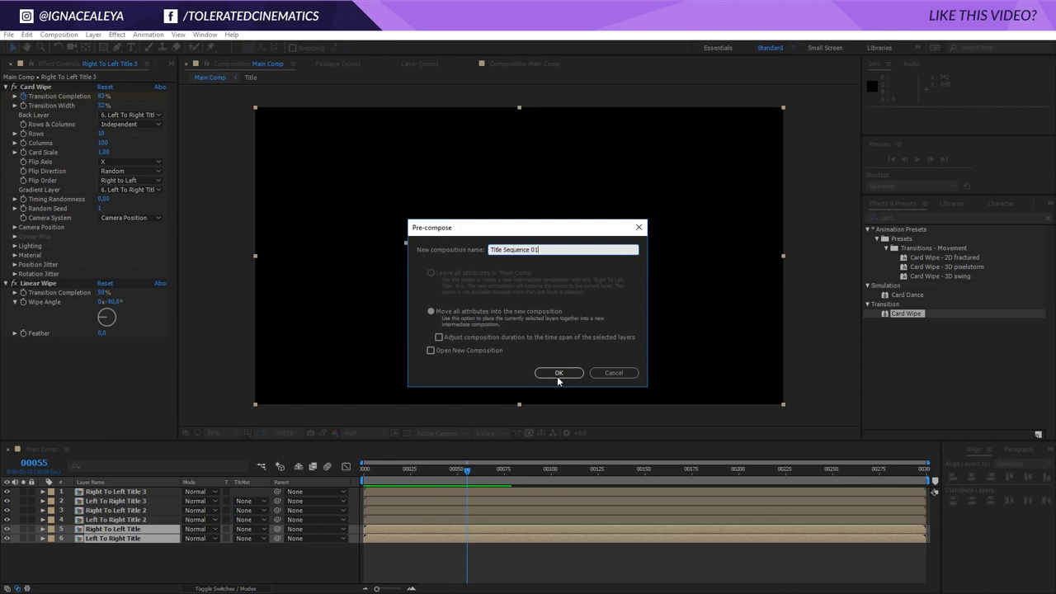
pyautogui.click(558, 373)
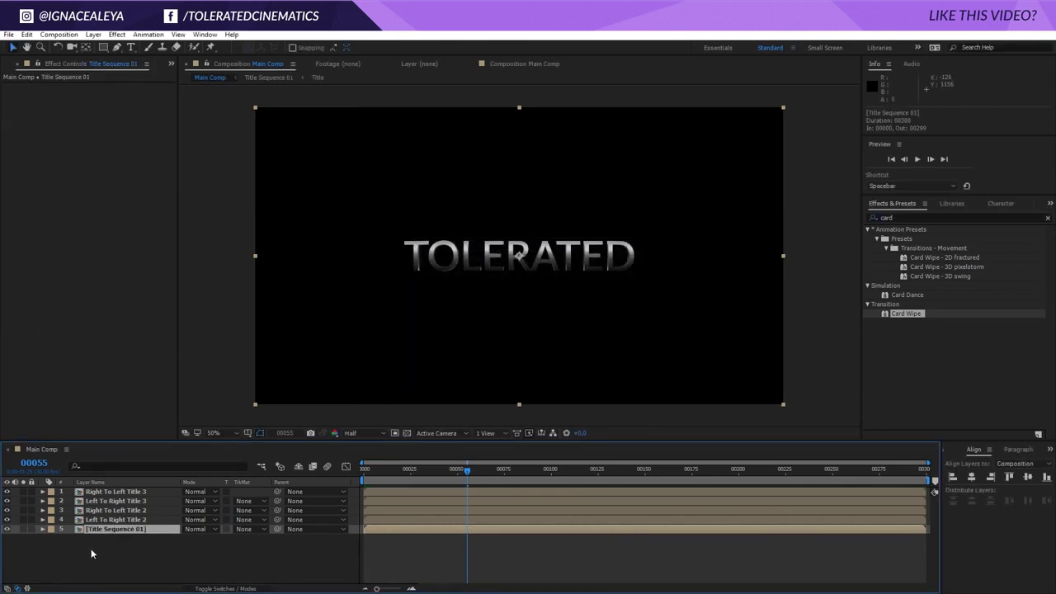
# Step: Duplicate the Title Sequence 01 layer and place one copy at the top of the layer stack
pyautogui.hotkey('ctrl', 'd')
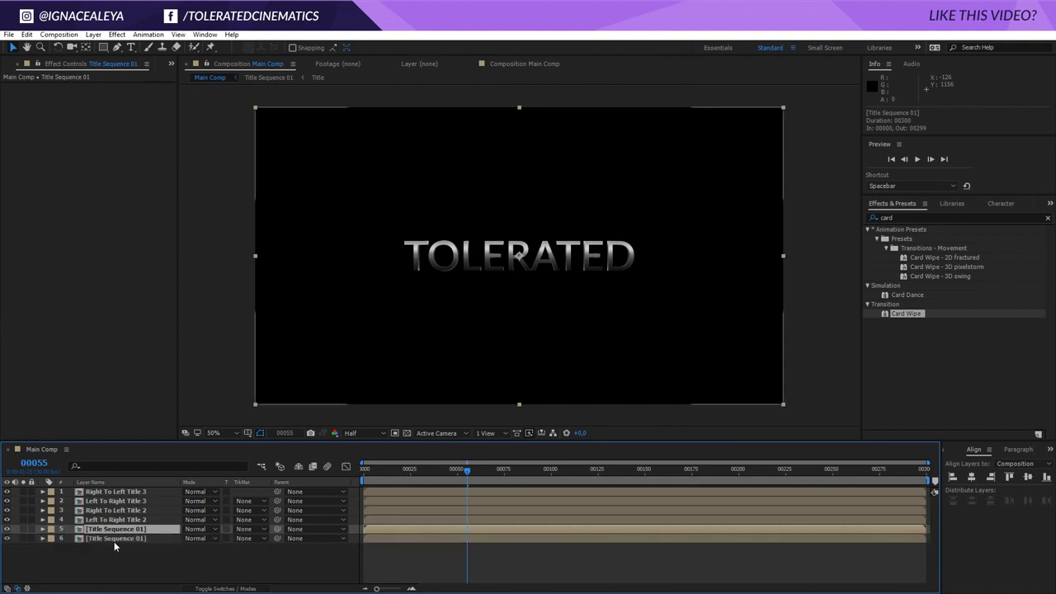
pyautogui.moveTo(86, 538); pyautogui.dragTo(116, 493)
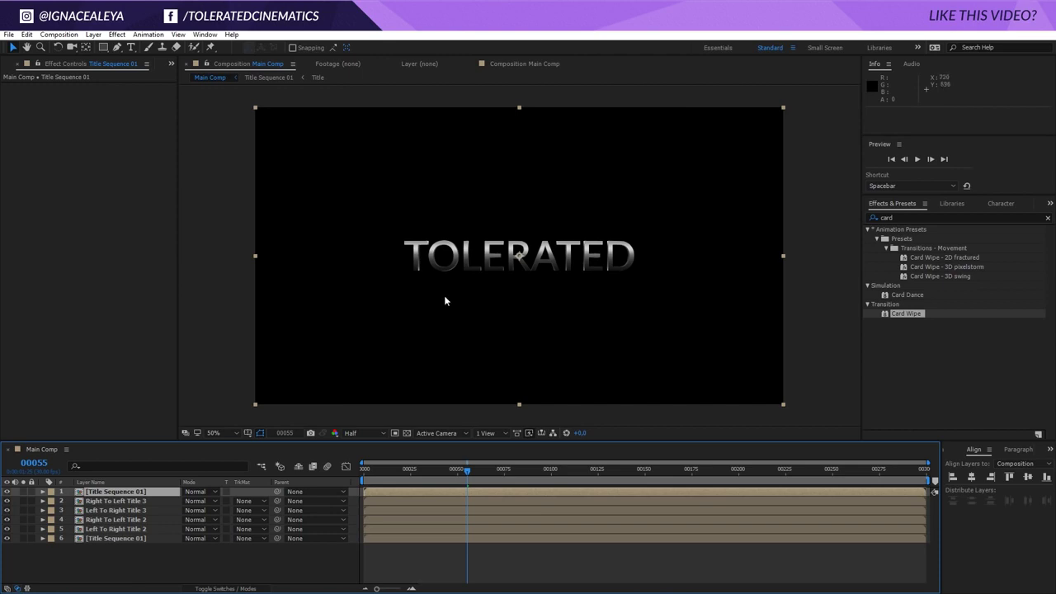
# Step: Create a new 1920 × 1080 composition named Wave Luma at 30 fps with a duration of 300 frames
pyautogui.click(80, 34)
pyautogui.click(78, 47)
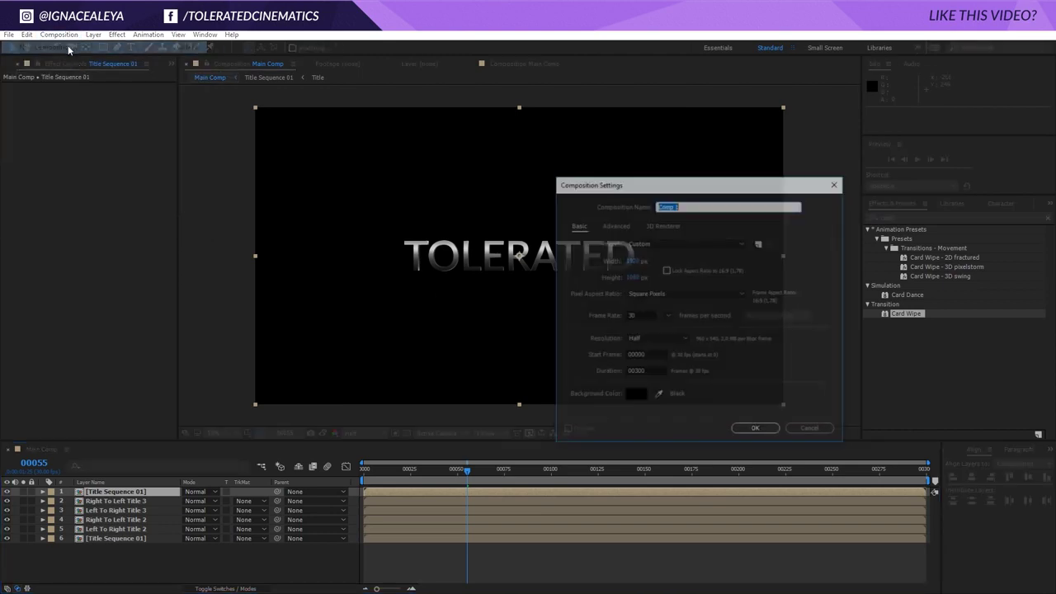
pyautogui.write('Wave Luma')
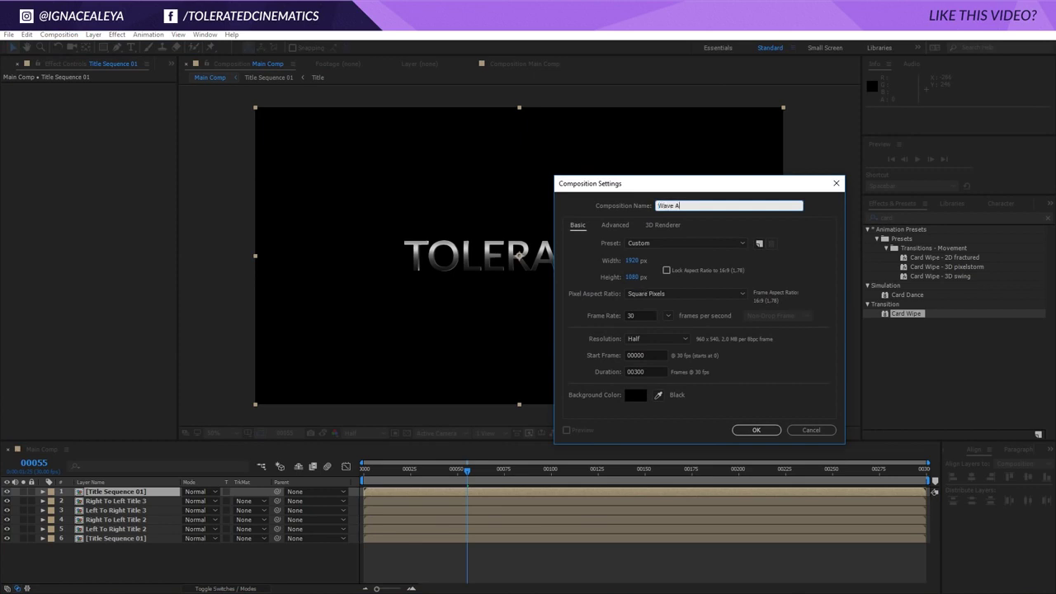
pyautogui.click(767, 431)
# Step: Add a 1920 × 1080 black solid to the Wave Luma composition
pyautogui.rightClick(273, 397)
pyautogui.moveTo(297, 404)
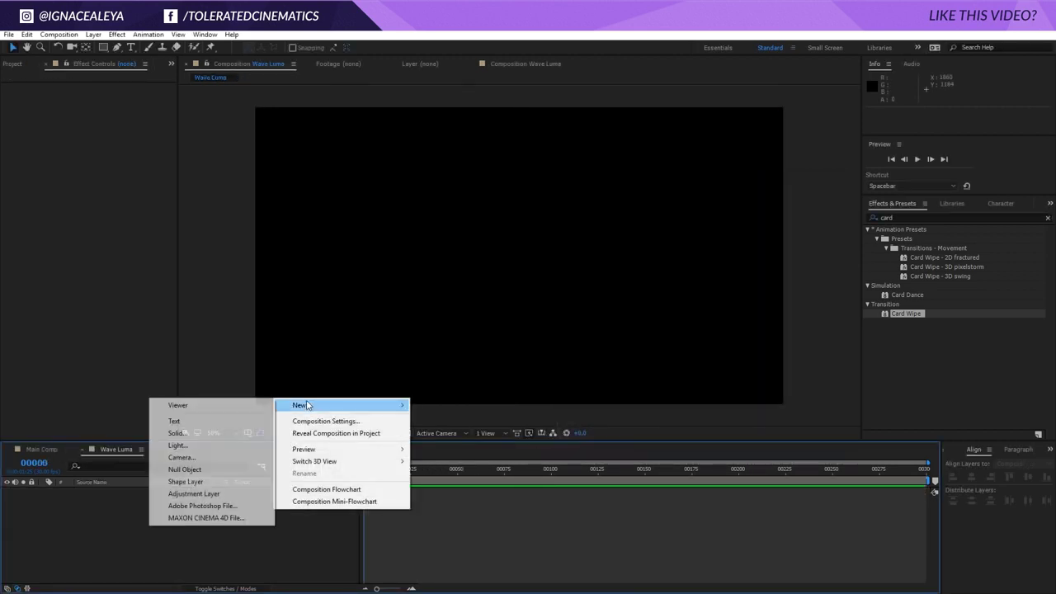
pyautogui.click(199, 434)
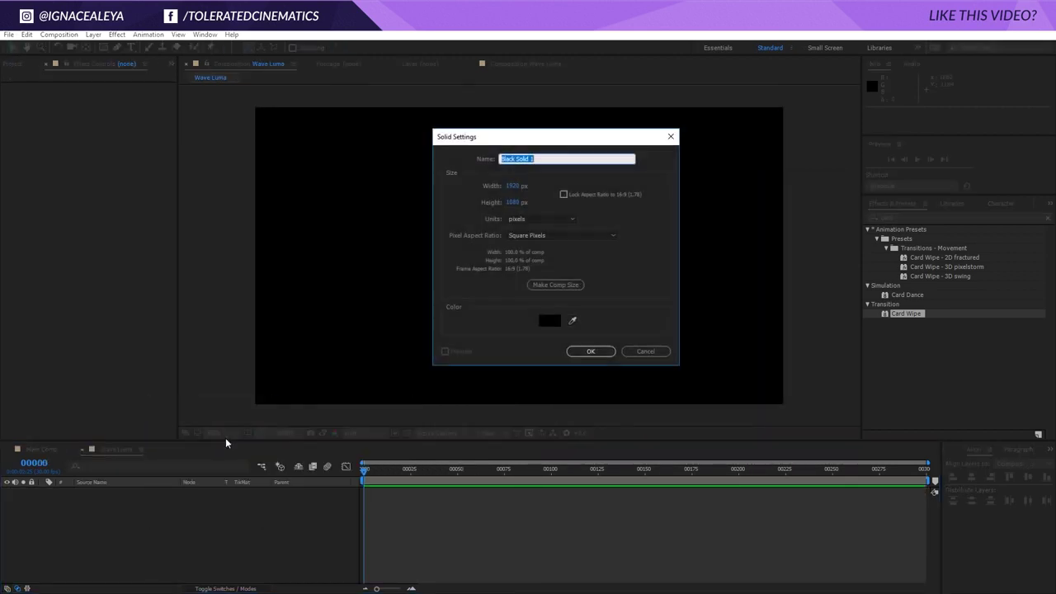
pyautogui.click(590, 351)
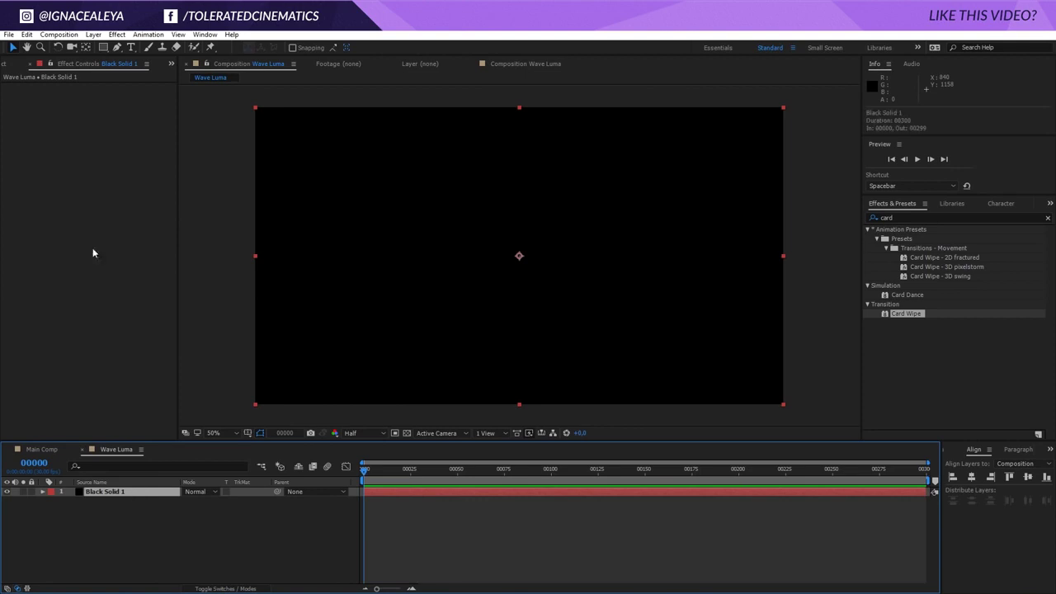
# Step: Change the black solid in the Wave Luma composition to white
pyautogui.click(93, 33)
pyautogui.click(147, 81)
pyautogui.click(801, 291)
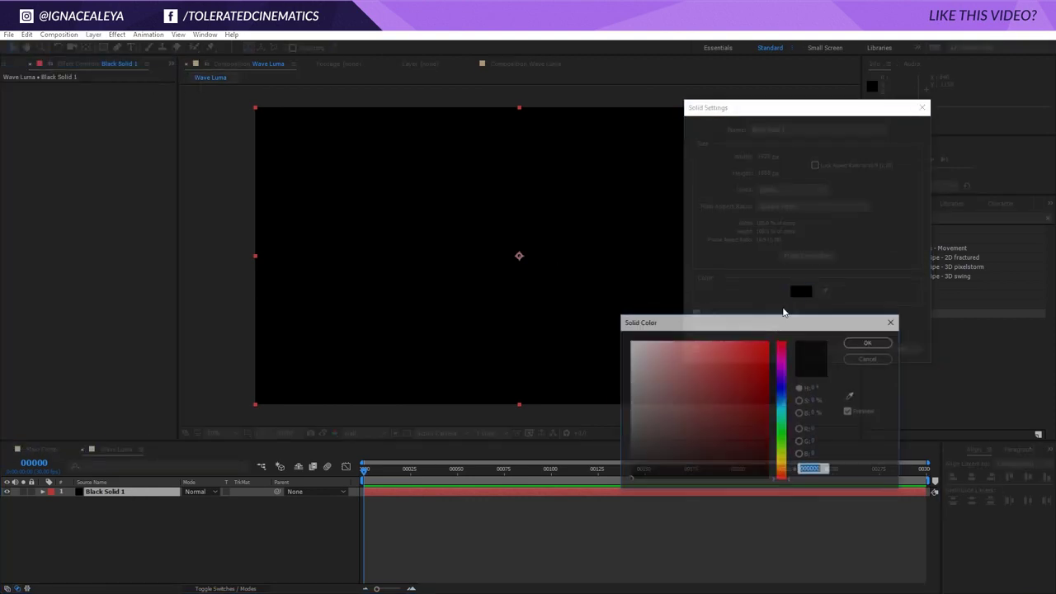
pyautogui.moveTo(660, 363); pyautogui.dragTo(547, 295)
pyautogui.click(870, 342)
pyautogui.click(859, 351)
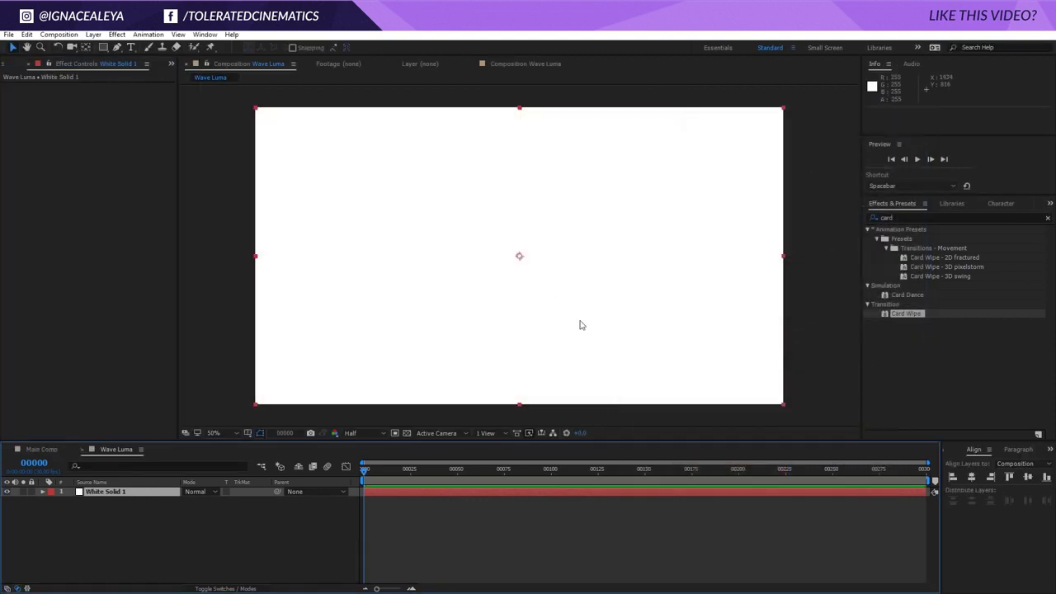
# Step: Draw a circular ellipse mask about 490 px in diameter around the centre of the white solid
pyautogui.moveTo(104, 47); pyautogui.dragTo(139, 72)
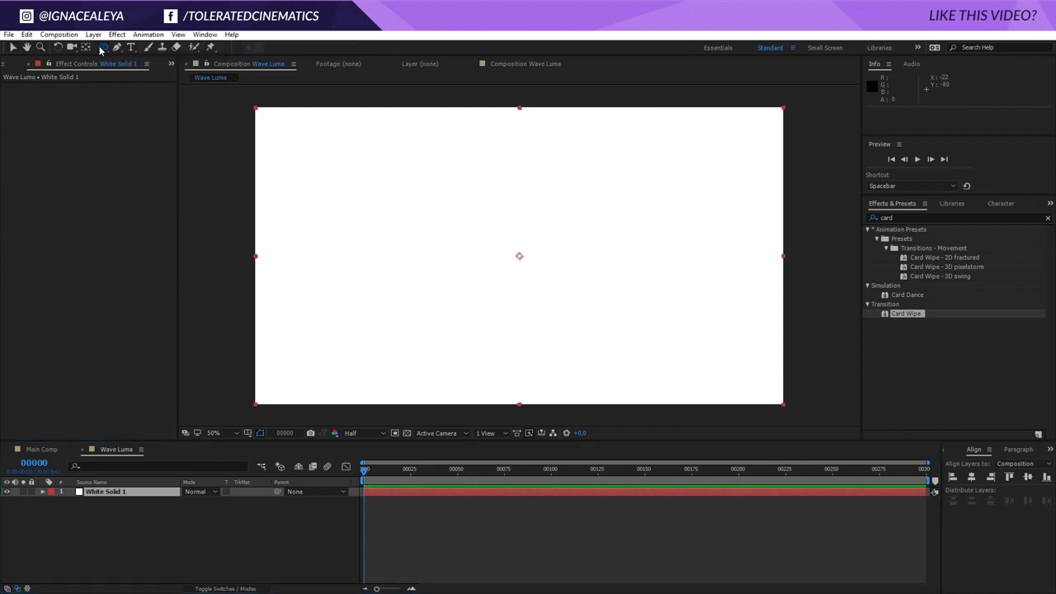
pyautogui.click(105, 493)
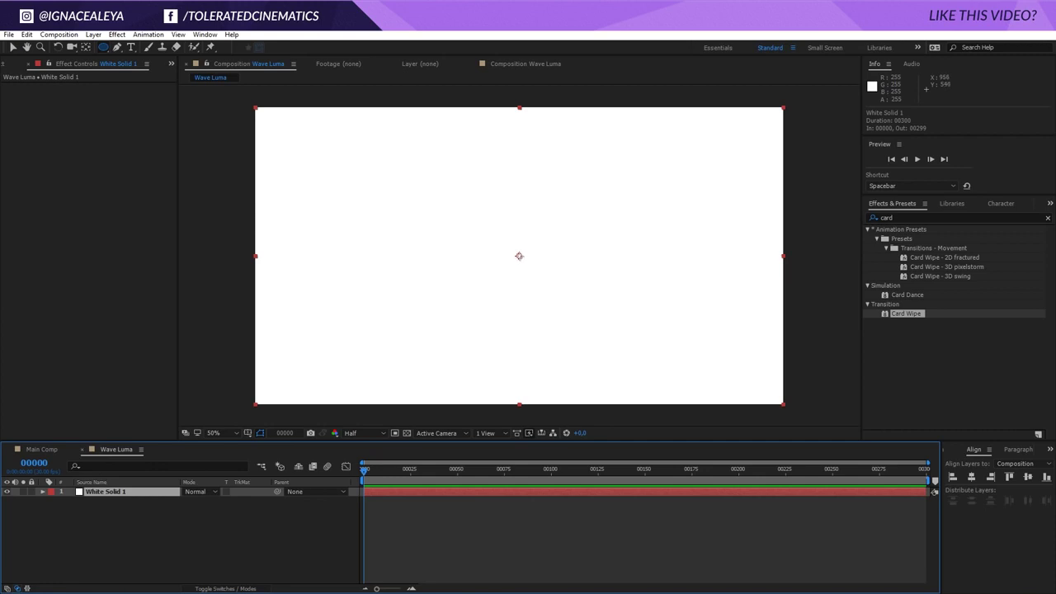
pyautogui.moveTo(519, 256); pyautogui.dragTo(585, 324)
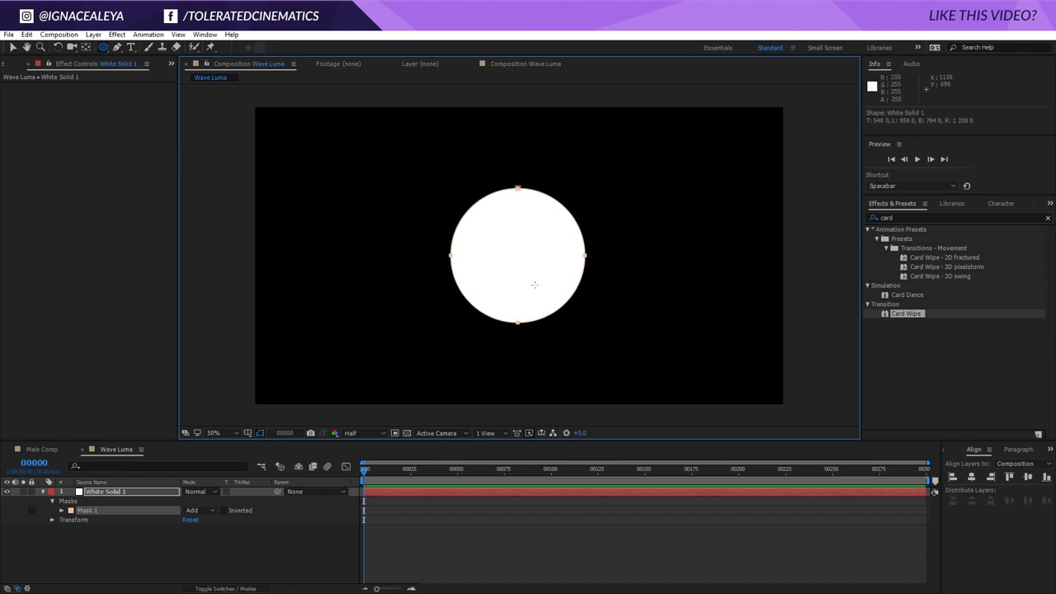
# Step: Animate Mask 1's Mask Expansion from a negative value that collapses the circle at frame 0 to 1000 px at frame 75
pyautogui.click(98, 510)
pyautogui.click(61, 510)
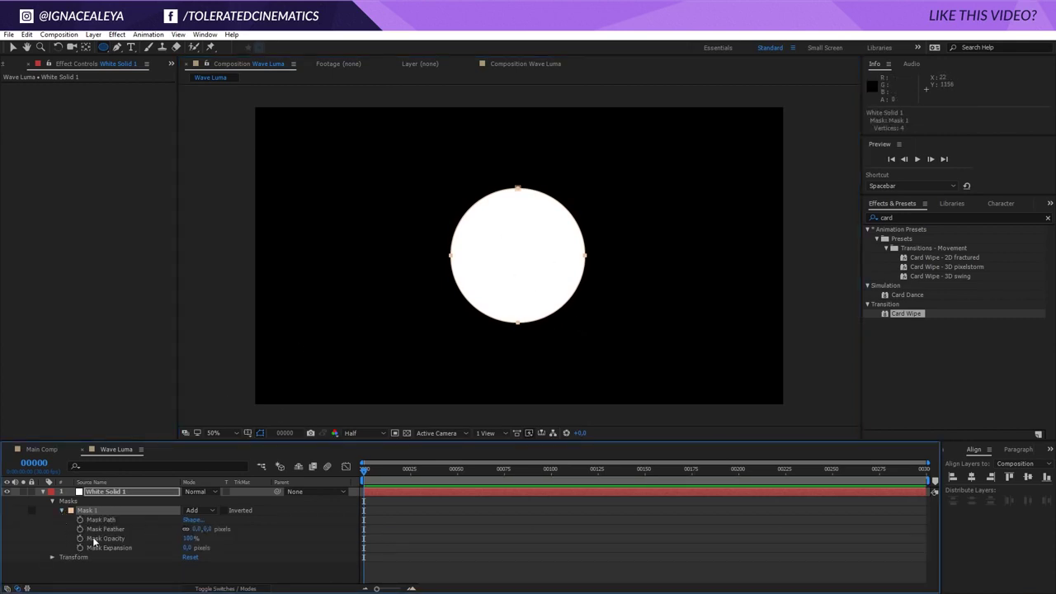
pyautogui.click(79, 548)
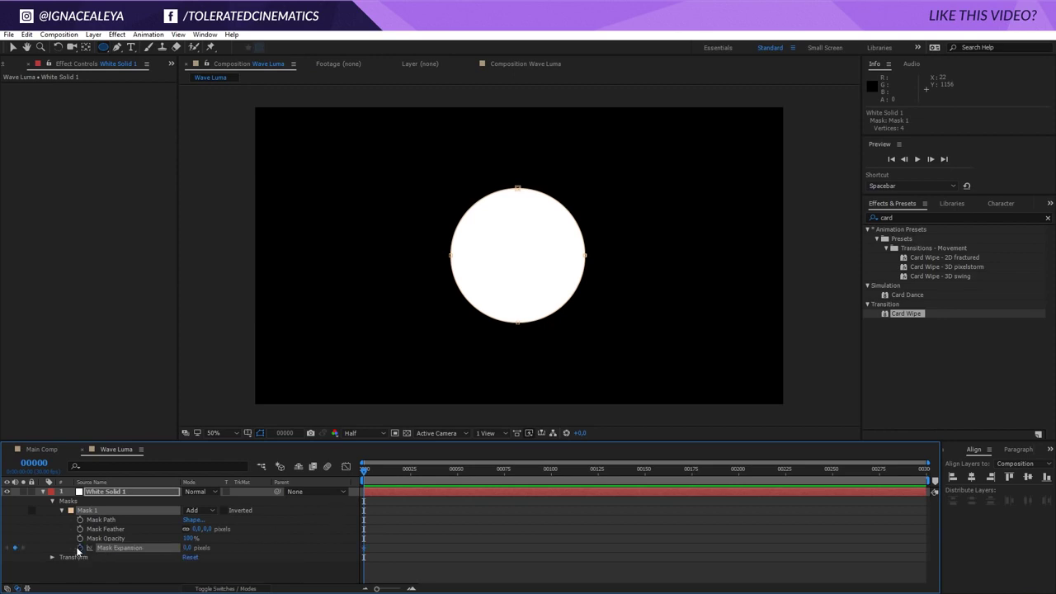
pyautogui.moveTo(187, 548); pyautogui.dragTo(60, 566)
pyautogui.moveTo(370, 475); pyautogui.dragTo(502, 515)
pyautogui.moveTo(198, 546); pyautogui.dragTo(831, 504)
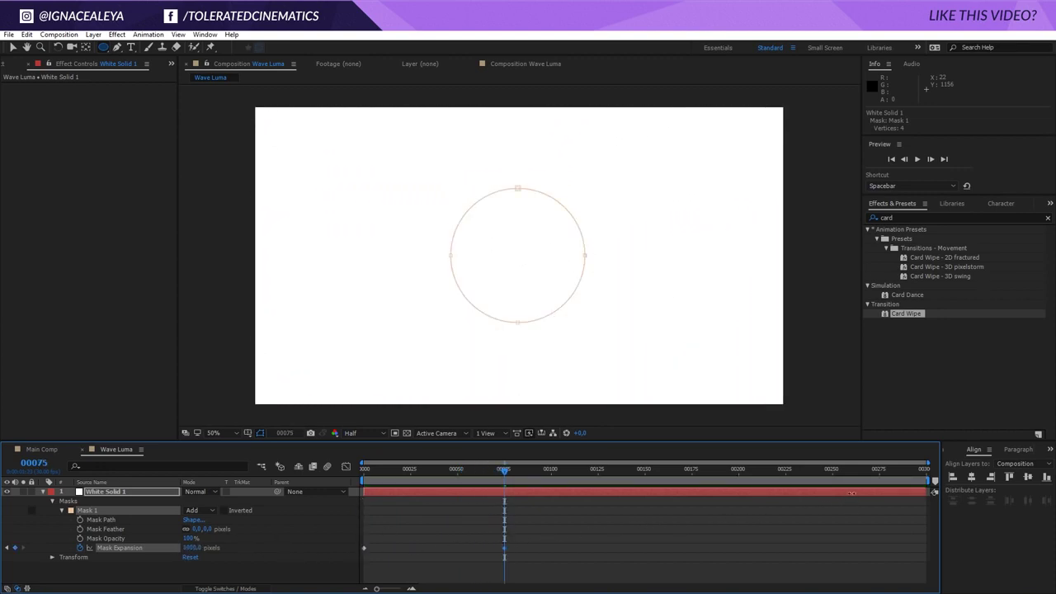
# Step: Duplicate Mask 1 on the white solid and set the copy, Mask 2, to Subtract
pyautogui.moveTo(504, 469); pyautogui.dragTo(429, 469)
pyautogui.hotkey('ctrl', 'd')
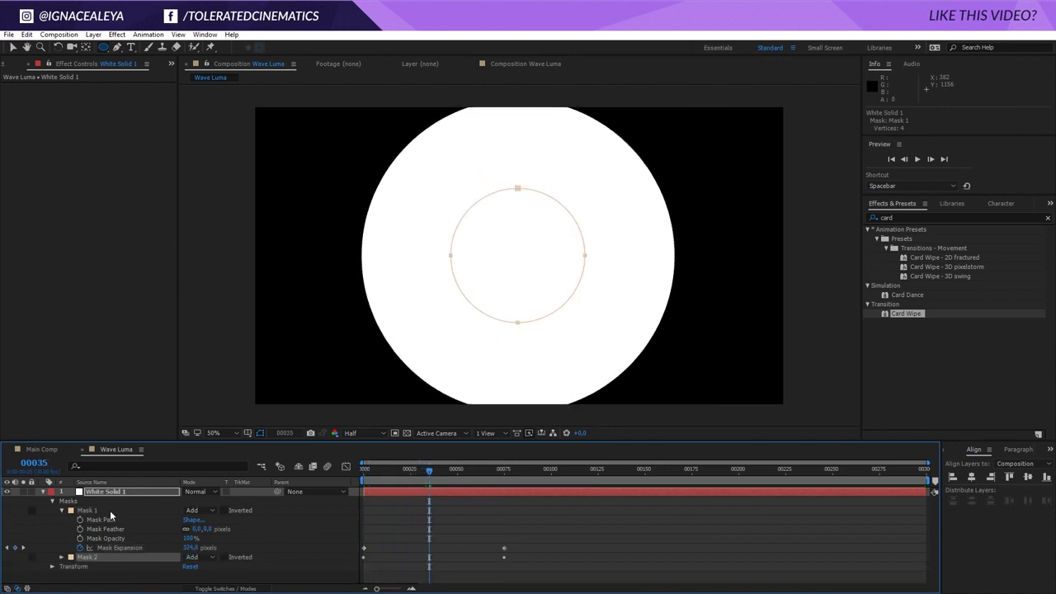
pyautogui.click(61, 559)
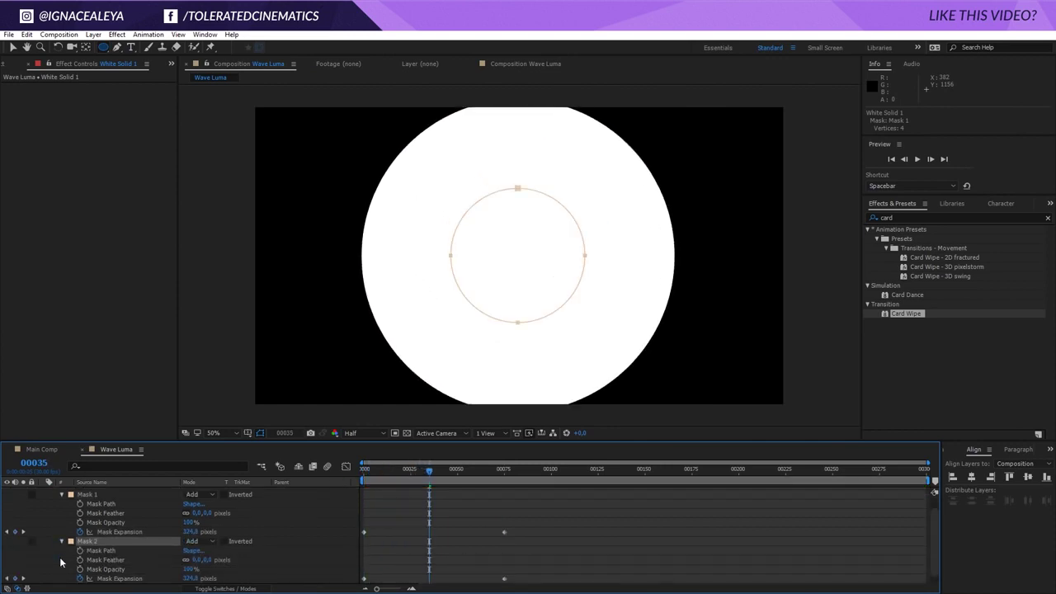
pyautogui.scroll(-1, 159, 576)
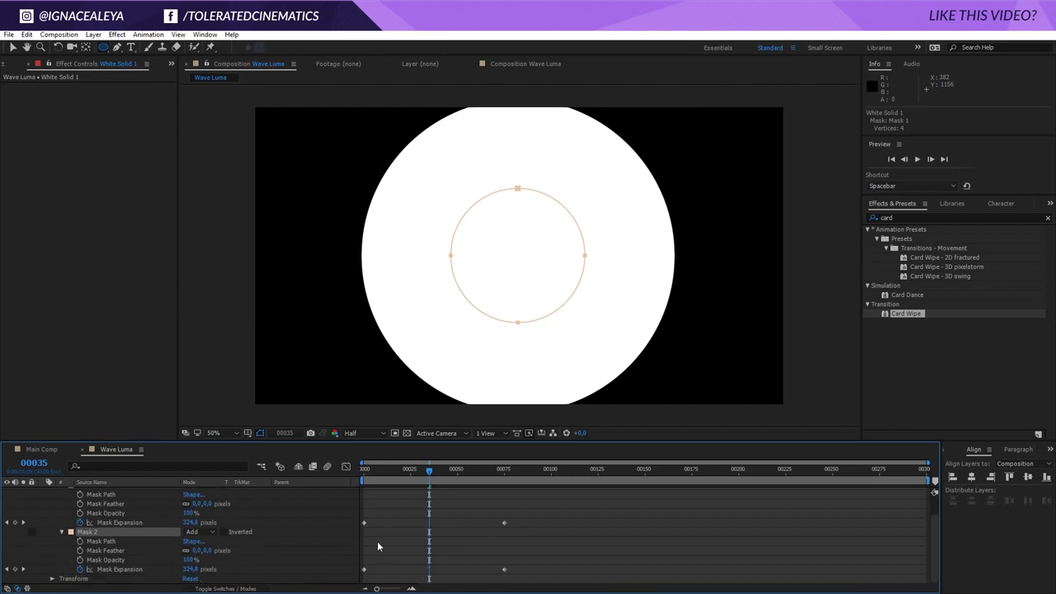
pyautogui.moveTo(377, 470); pyautogui.dragTo(383, 491)
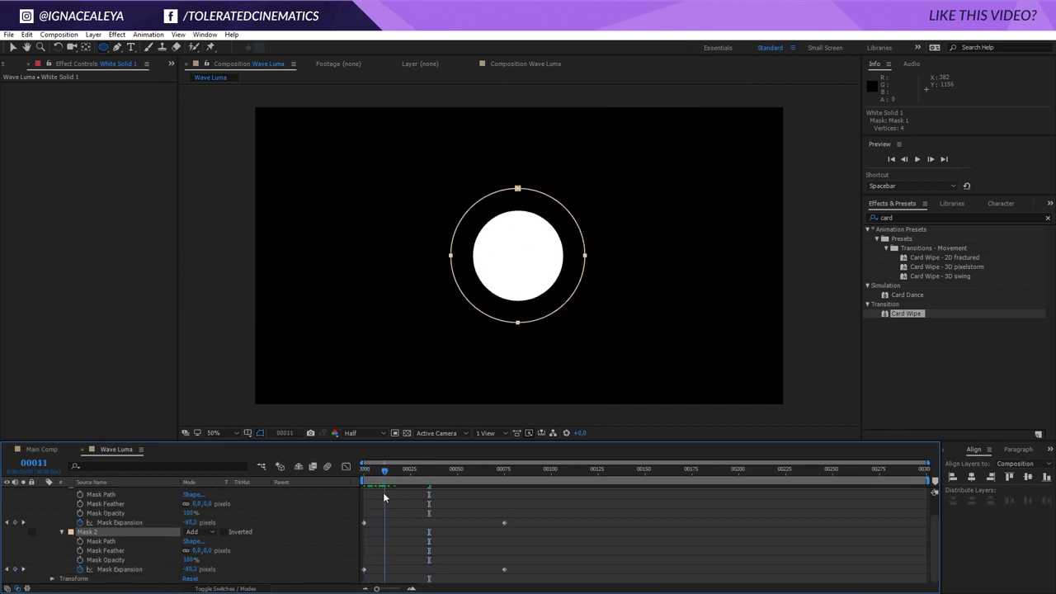
pyautogui.click(193, 532)
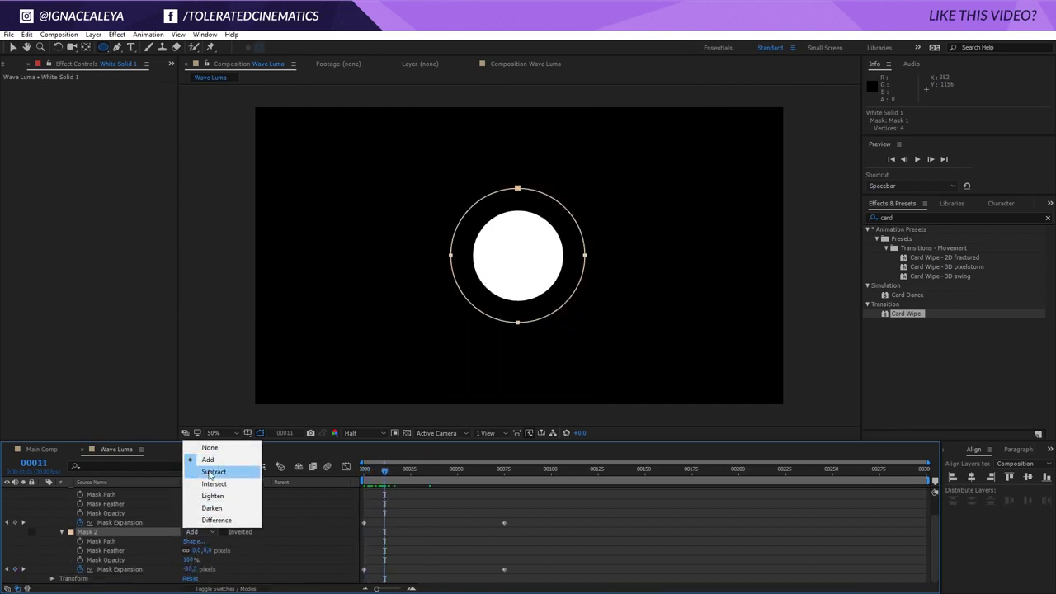
pyautogui.click(213, 472)
# Step: Keyframe Mask 2's Mask Expansion at about -138 px on frame 11 and slightly below Mask 1's value on frame 75, then check the ring
pyautogui.moveTo(190, 570); pyautogui.dragTo(157, 570)
pyautogui.moveTo(376, 470); pyautogui.dragTo(504, 499)
pyautogui.moveTo(184, 568); pyautogui.dragTo(175, 568)
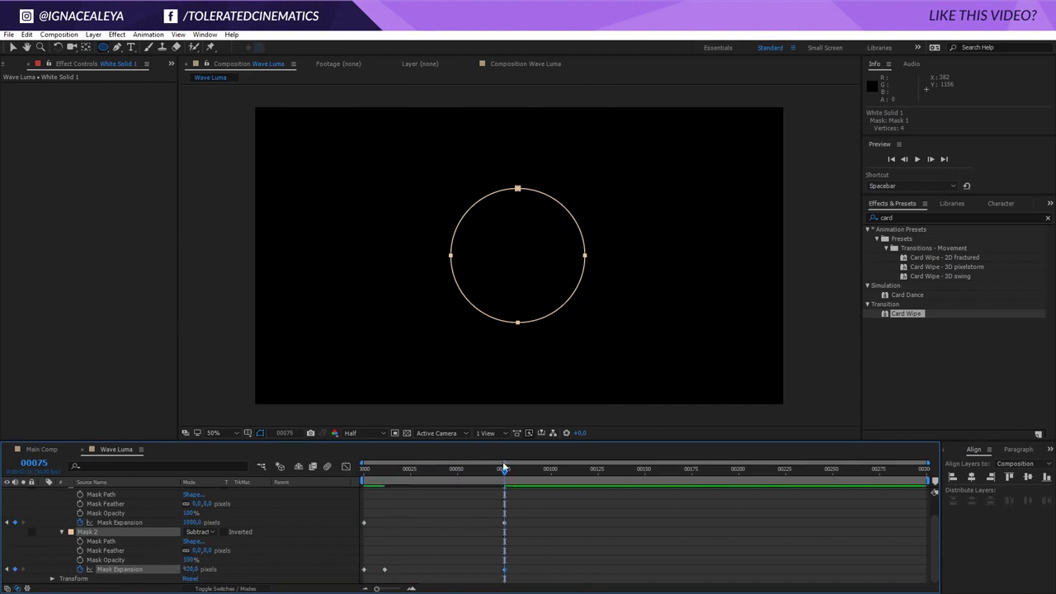
pyautogui.moveTo(502, 462); pyautogui.dragTo(505, 524)
pyautogui.moveTo(462, 475); pyautogui.dragTo(385, 489)
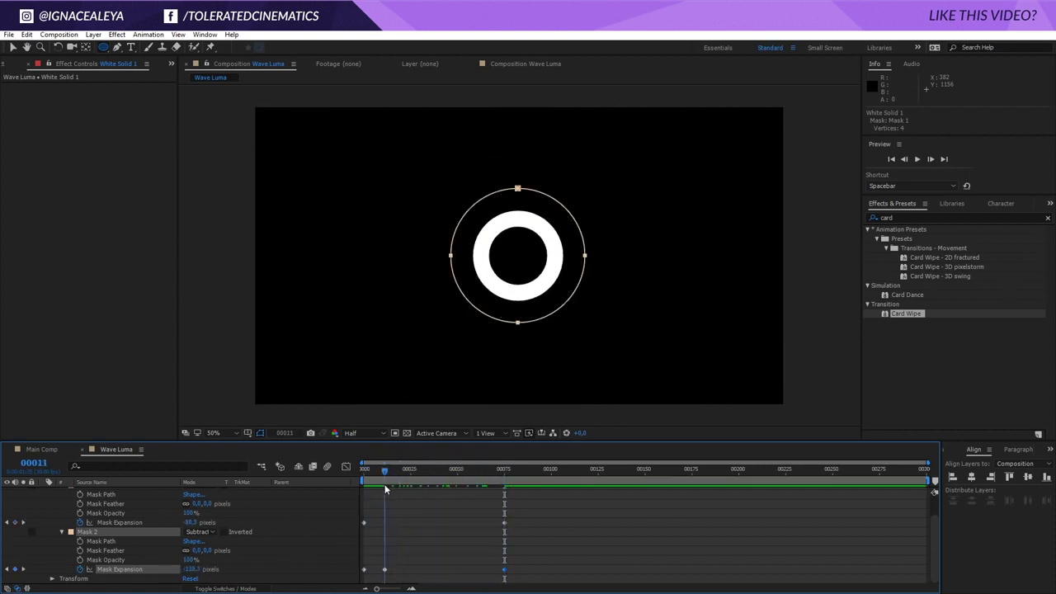
# Step: Apply Turbulent Displace to the white solid with Amount 126 and Size 25, and preview the ring's expansion
pyautogui.click(913, 217)
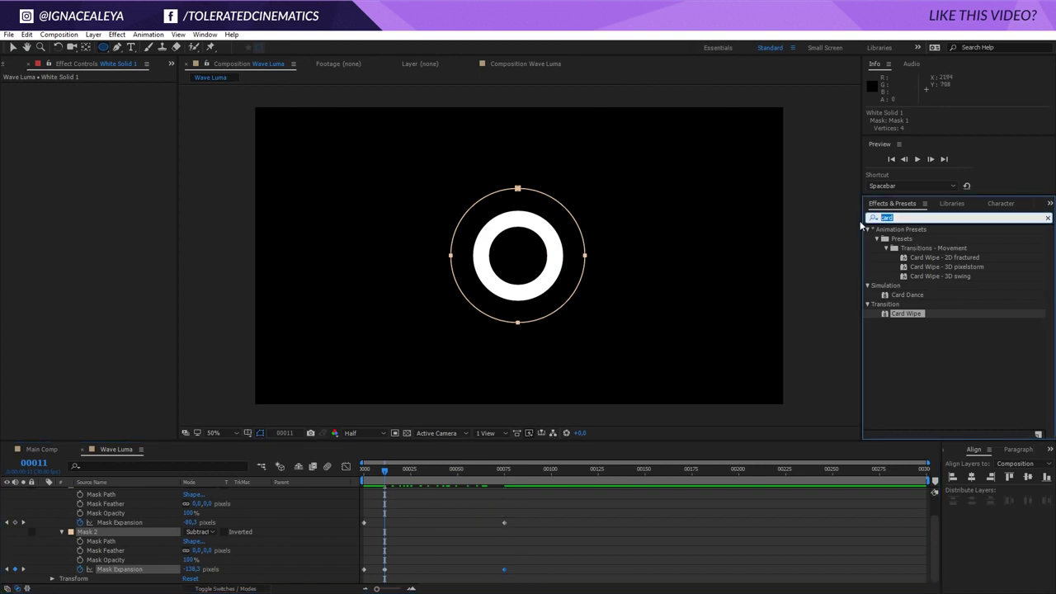
pyautogui.write('turb')
pyautogui.moveTo(930, 239); pyautogui.dragTo(142, 495)
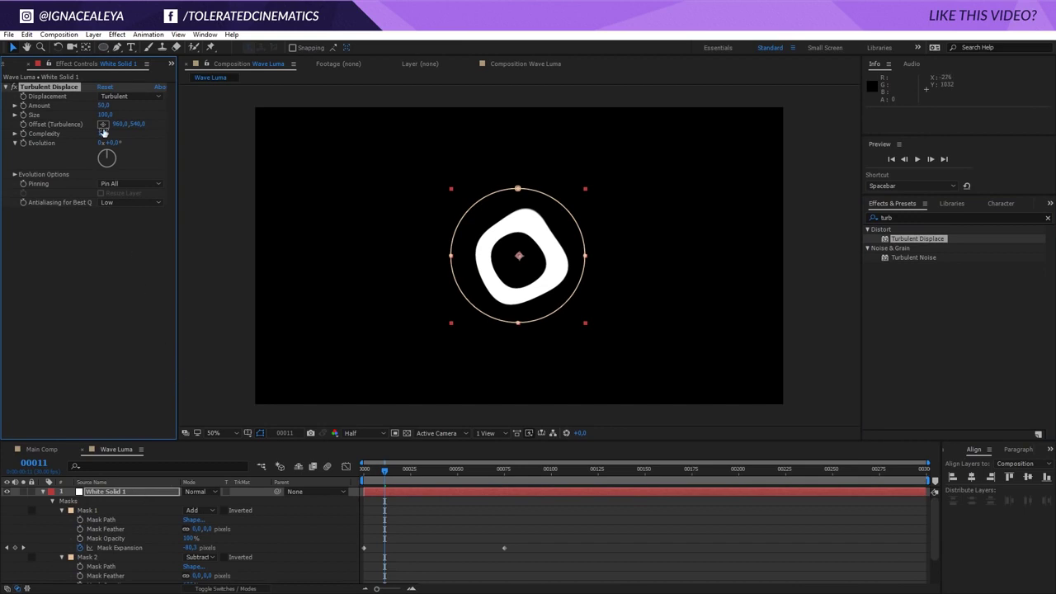
pyautogui.press('Return')
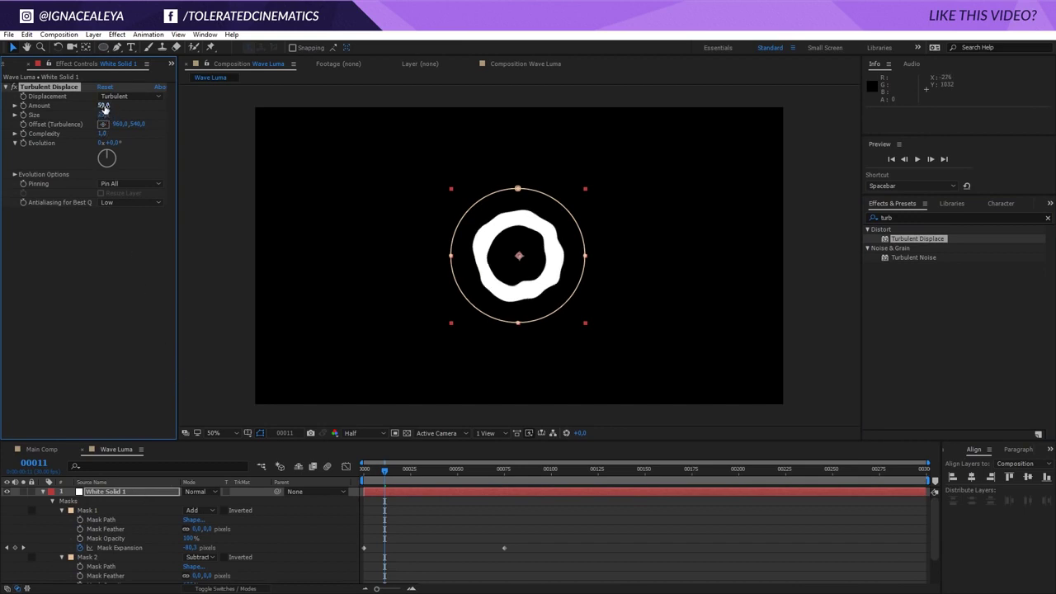
pyautogui.moveTo(105, 106); pyautogui.dragTo(191, 111)
pyautogui.moveTo(115, 114); pyautogui.dragTo(78, 125)
pyautogui.press('space')
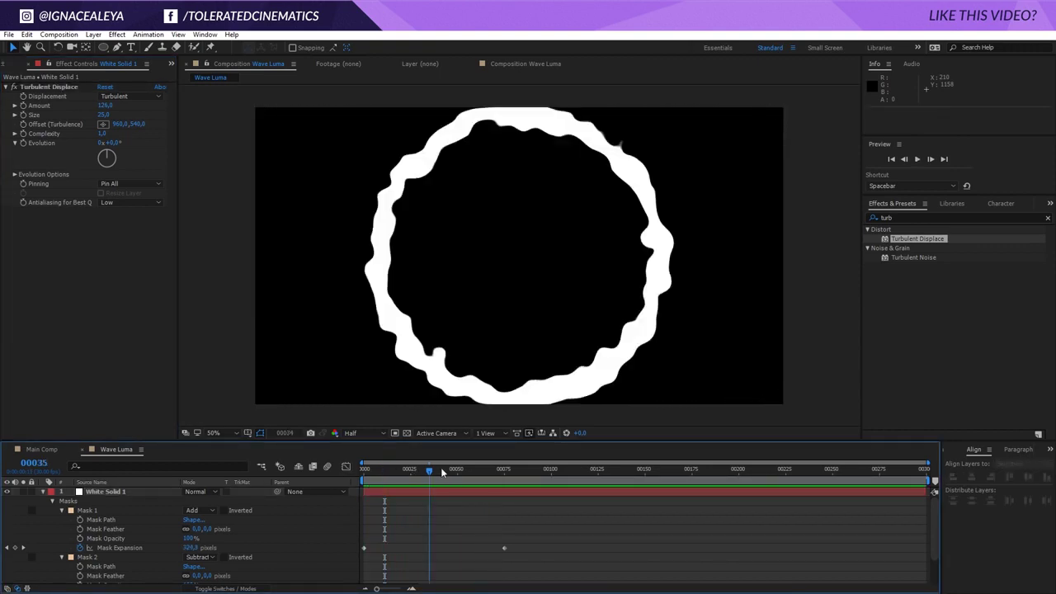
pyautogui.press('space')
# Step: Lower Mask 2's Mask Expansion keyframe at frame 75 to thicken the ring, and check it at earlier frames
pyautogui.click(178, 548)
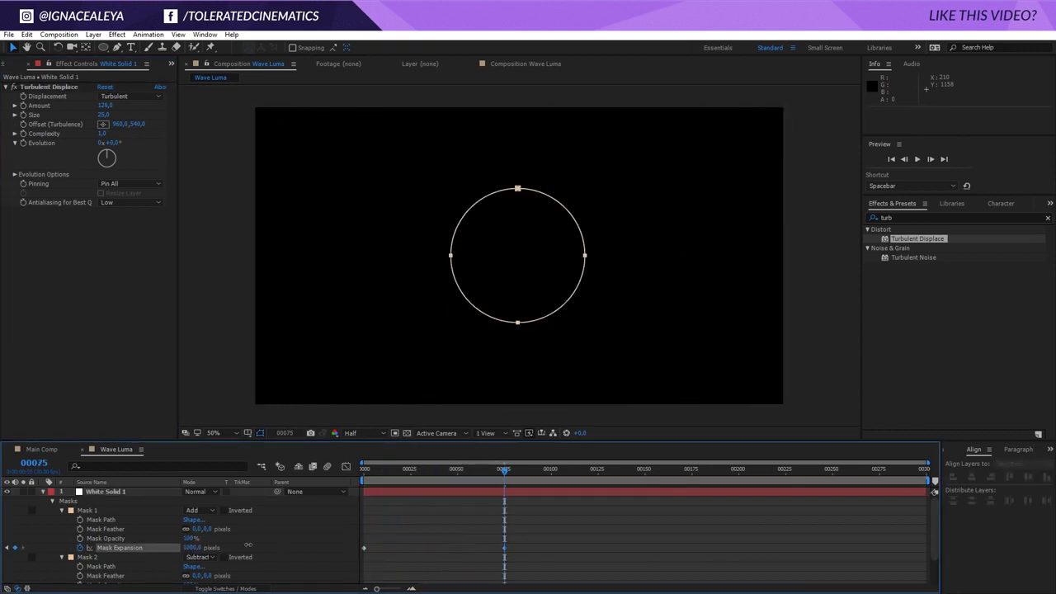
pyautogui.scroll(-2, 247, 545)
pyautogui.keyDown('shift'); pyautogui.click(170, 562); pyautogui.keyUp('shift')
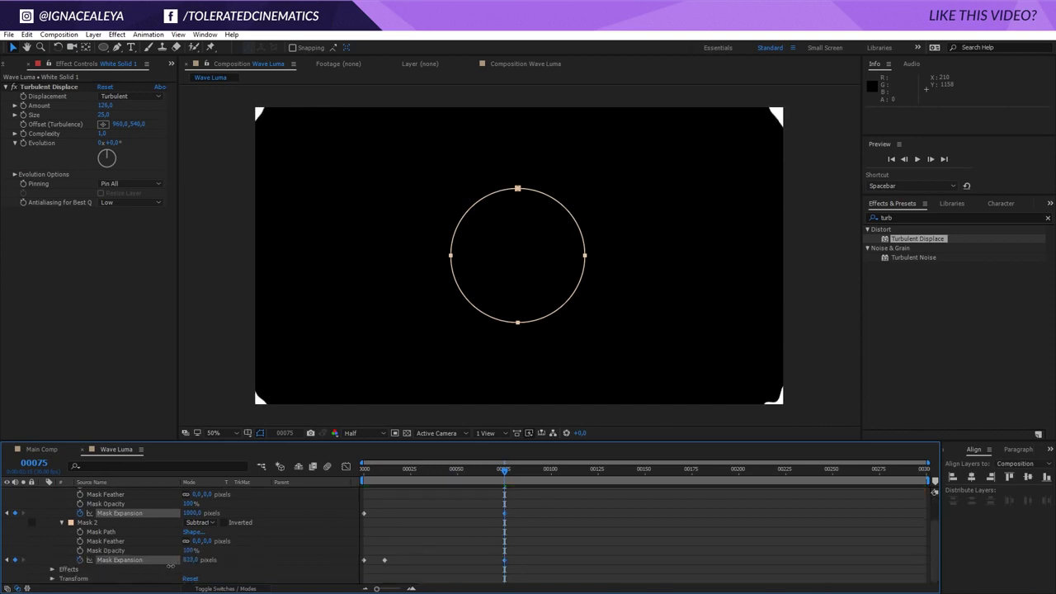
pyautogui.moveTo(504, 477); pyautogui.dragTo(417, 493)
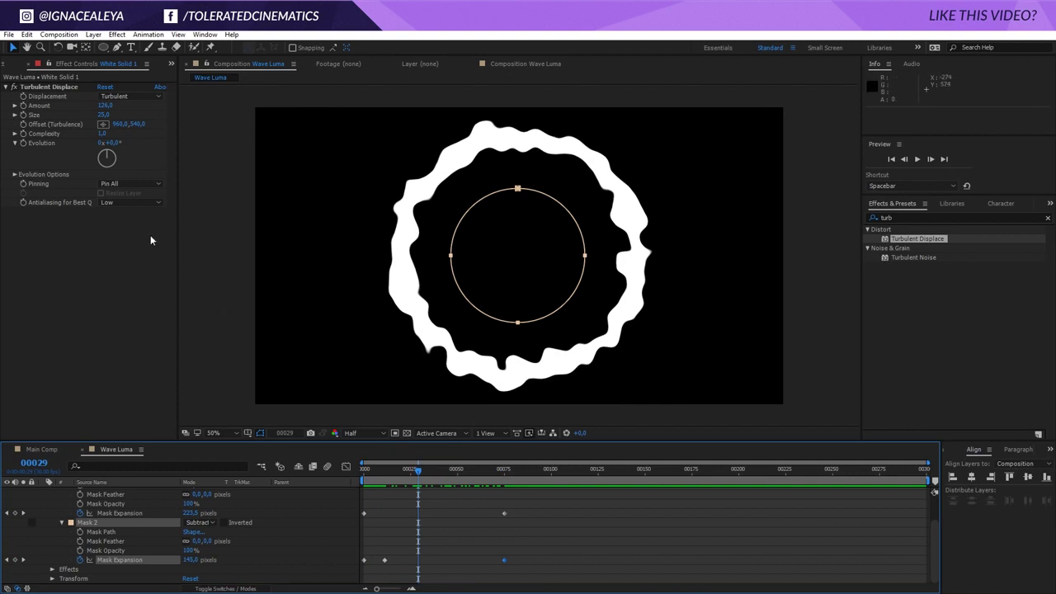
# Step: Add CC Vector Blur to the white solid and set its Amount to 20
pyautogui.click(116, 34)
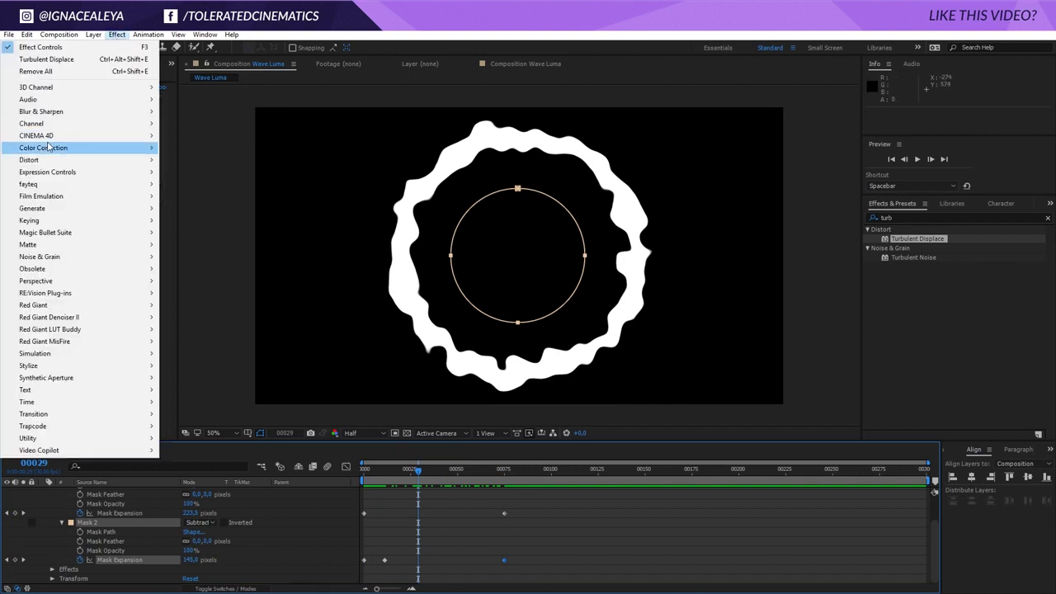
pyautogui.moveTo(91, 117)
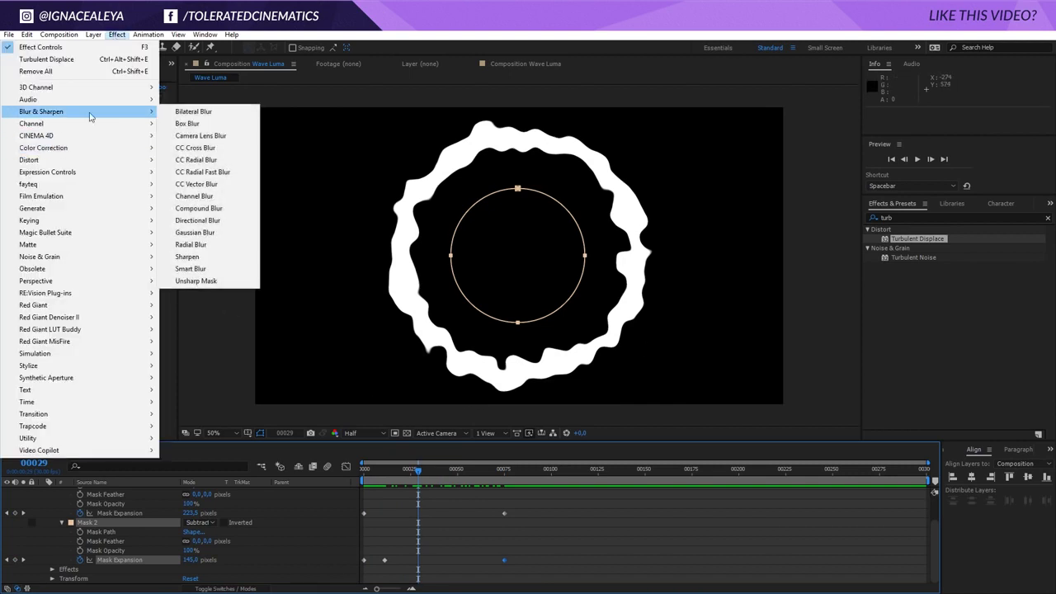
pyautogui.click(198, 185)
pyautogui.moveTo(104, 231); pyautogui.dragTo(119, 236)
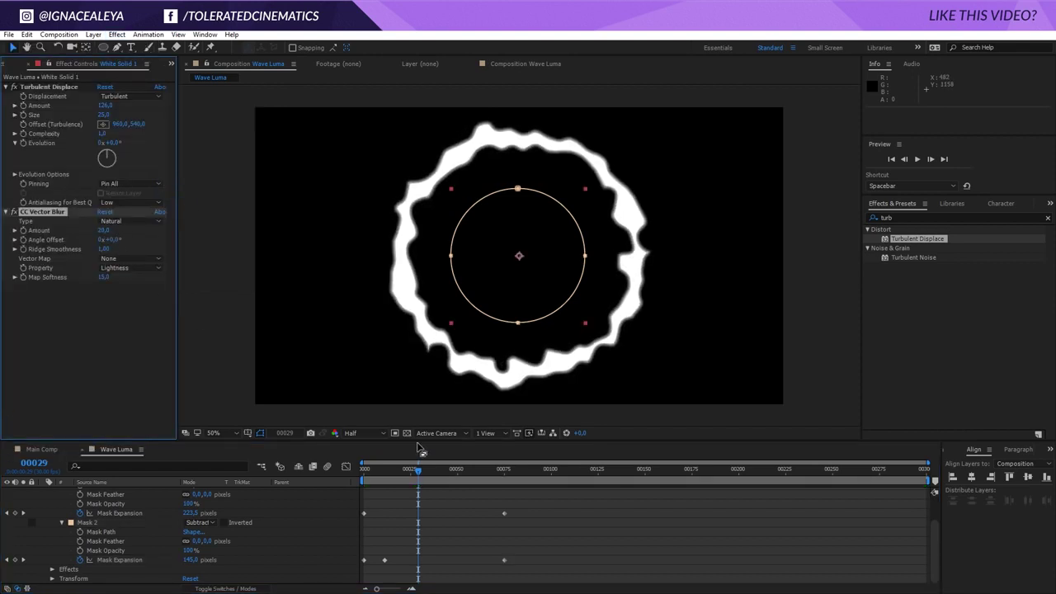
# Step: Add a second Turbulent Displace after CC Vector Blur, with Size 5 and Amount 277
pyautogui.moveTo(915, 238); pyautogui.dragTo(99, 330)
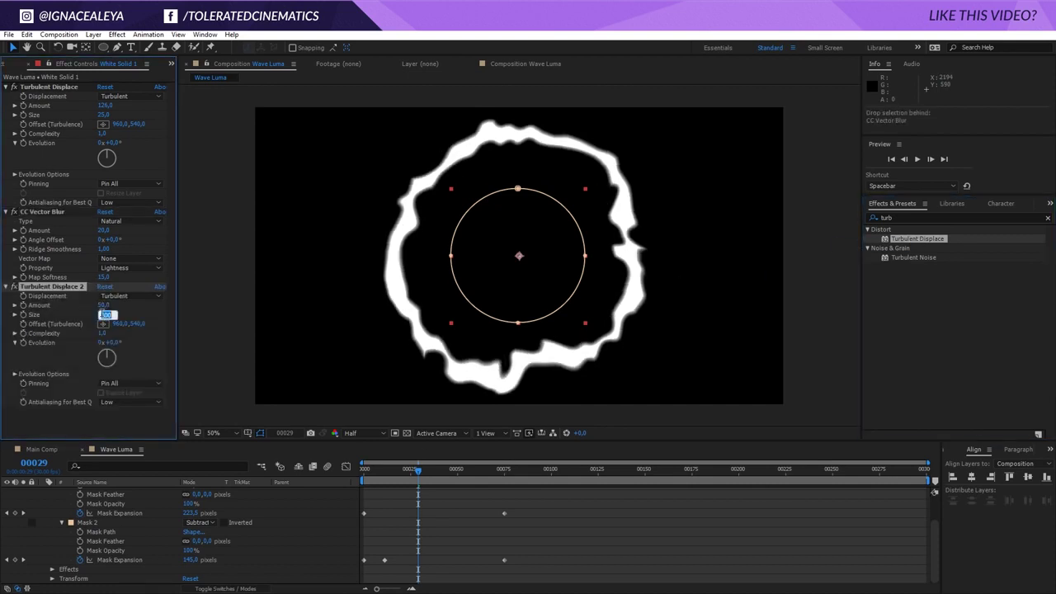
pyautogui.write('50')
pyautogui.press('Return')
pyautogui.moveTo(101, 305); pyautogui.dragTo(245, 314)
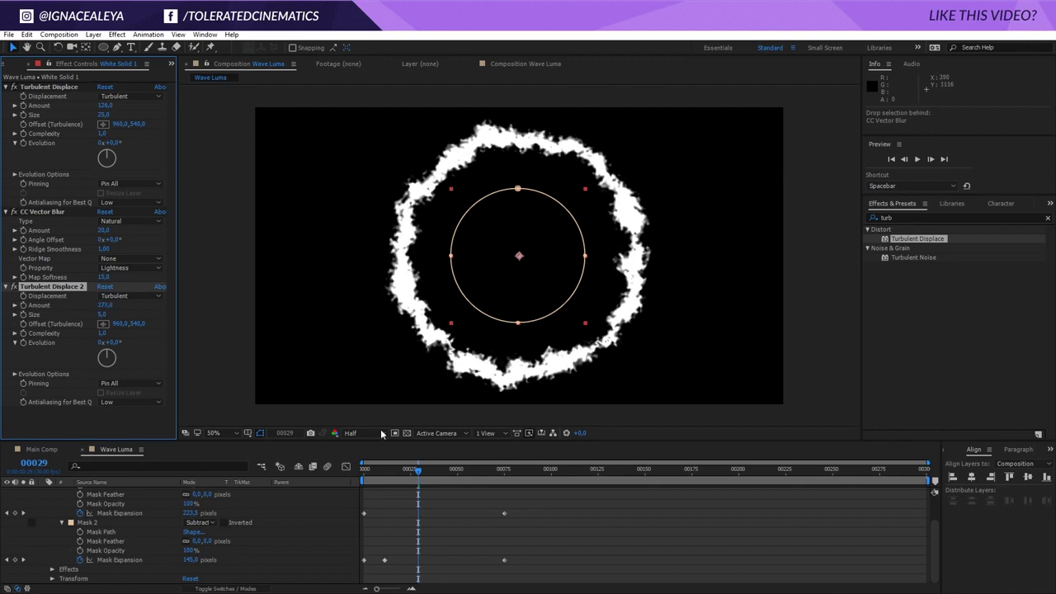
# Step: Set Mask 2's Mask Expansion keyframe at frame 11 to about -195 px and check the ring up to frame 56
pyautogui.moveTo(407, 471); pyautogui.dragTo(384, 475)
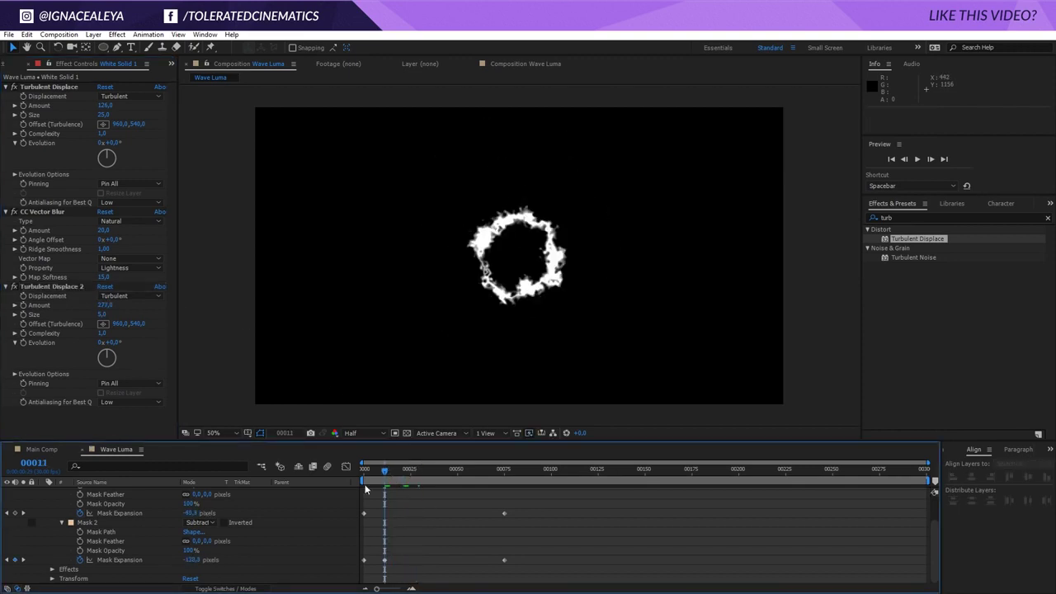
pyautogui.click(178, 560)
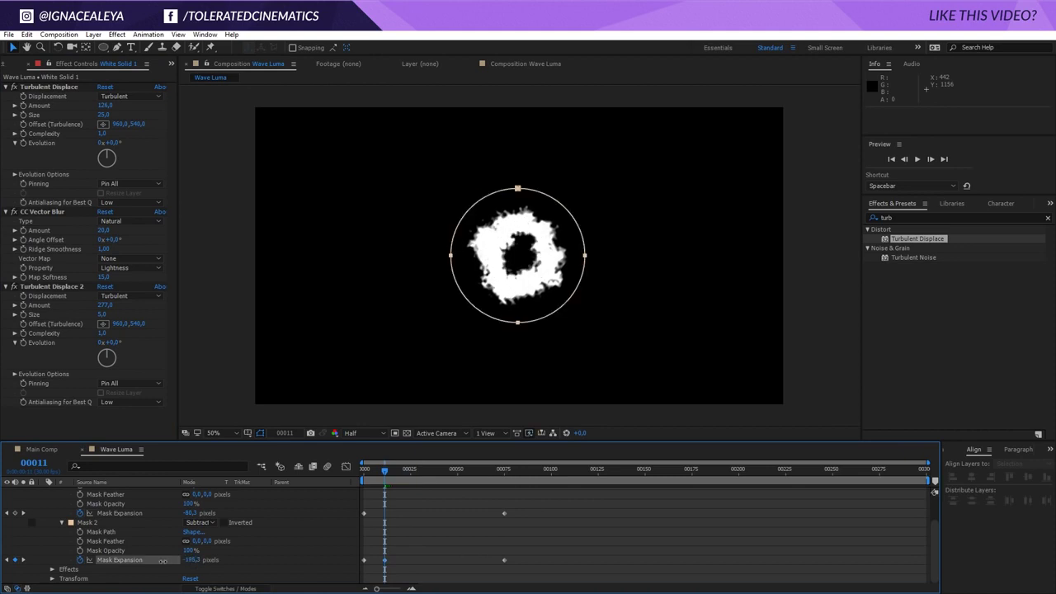
pyautogui.moveTo(398, 474); pyautogui.dragTo(469, 513)
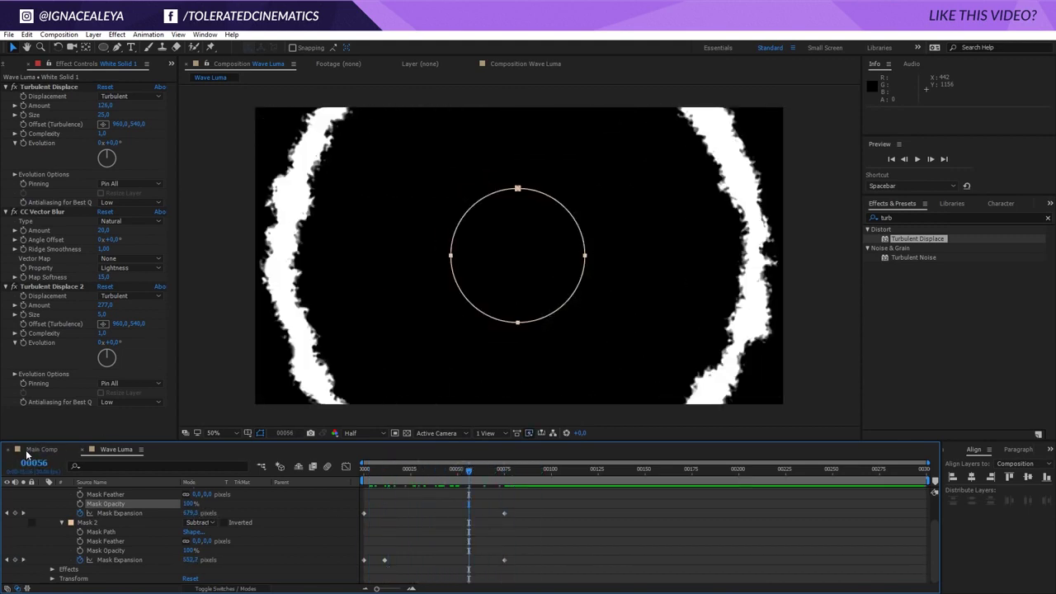
# Step: Place the Wave Luma composition at the top of the layer stack in Main Comp
pyautogui.click(31, 451)
pyautogui.click(7, 67)
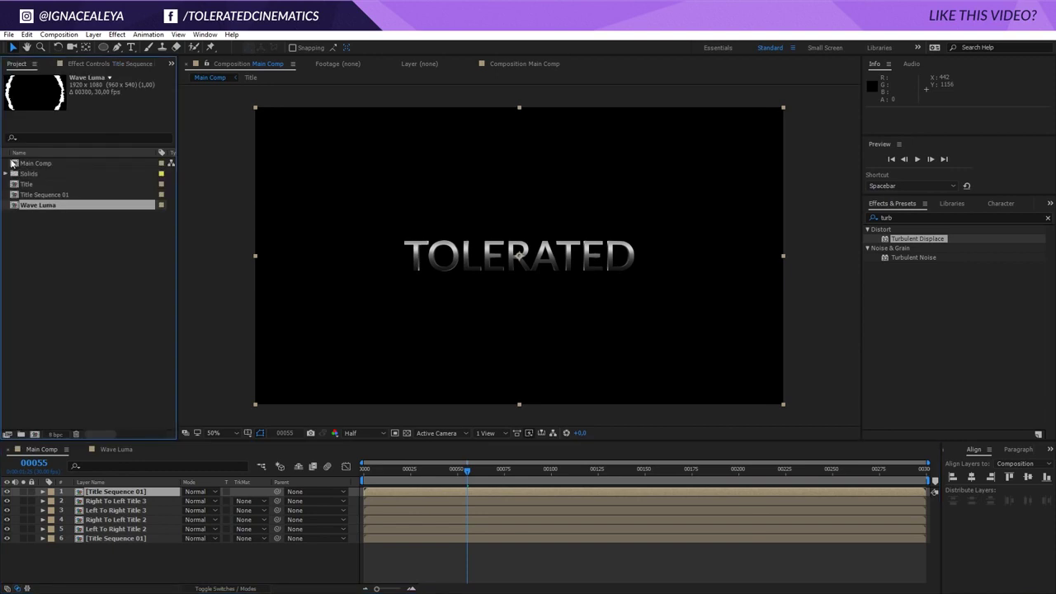
pyautogui.moveTo(39, 207); pyautogui.dragTo(124, 492)
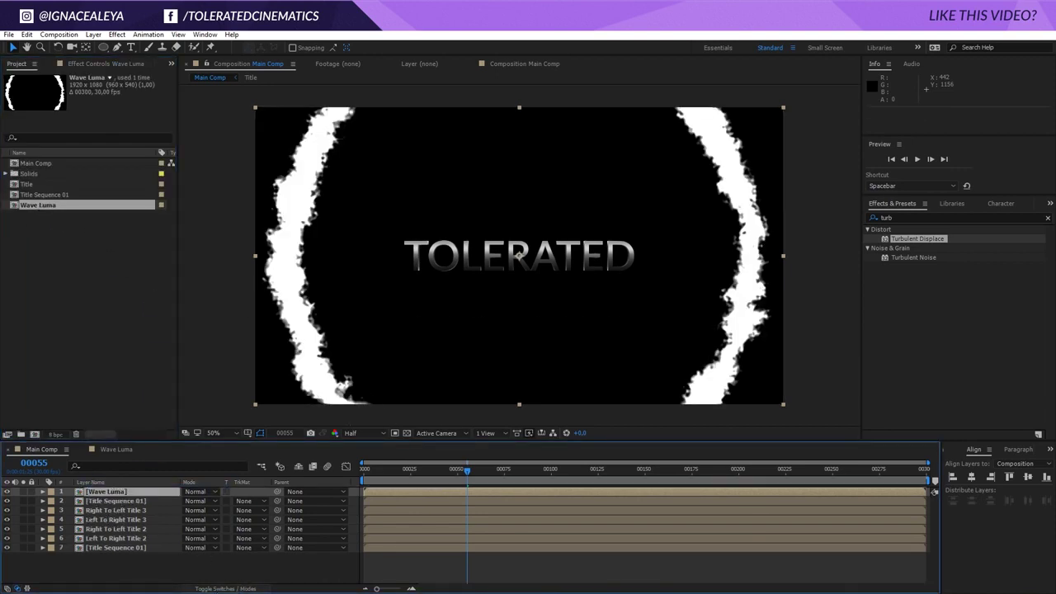
# Step: Solo the Title Sequence 01 layer directly beneath Wave Luma
pyautogui.click(121, 502)
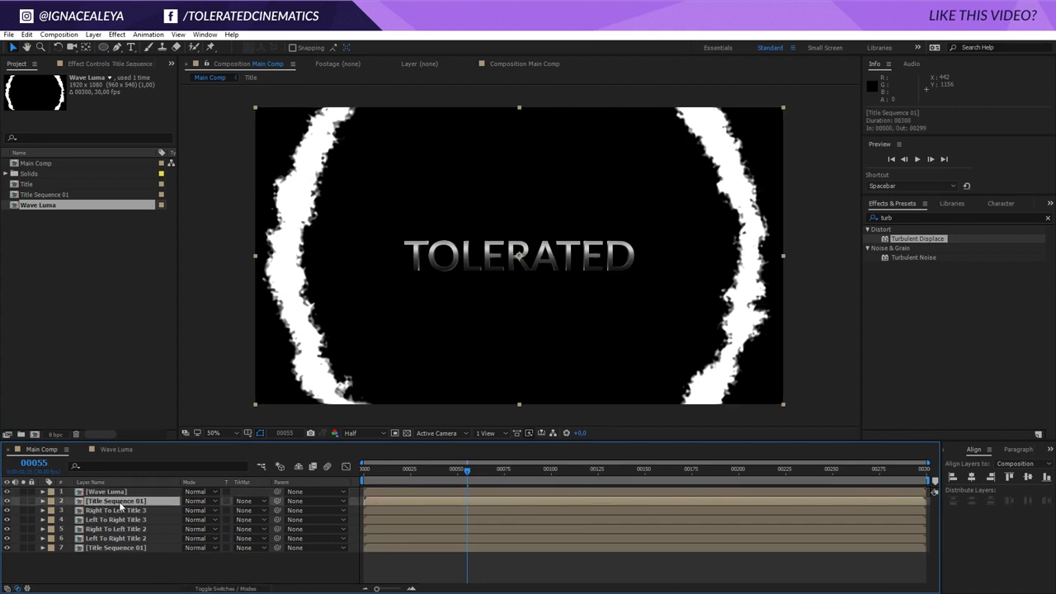
pyautogui.click(244, 503)
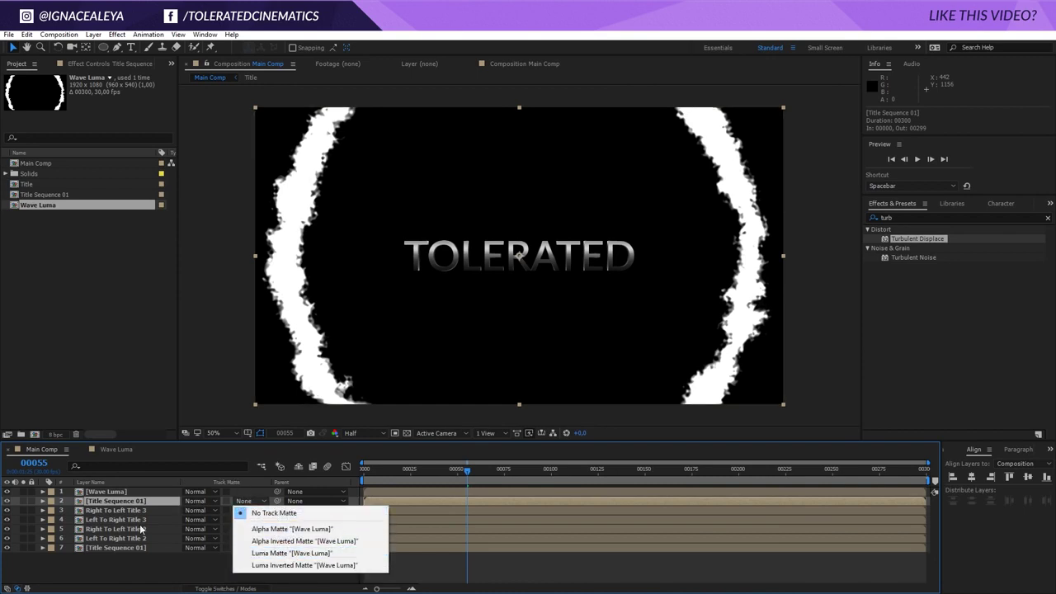
pyautogui.click(106, 510)
pyautogui.click(23, 501)
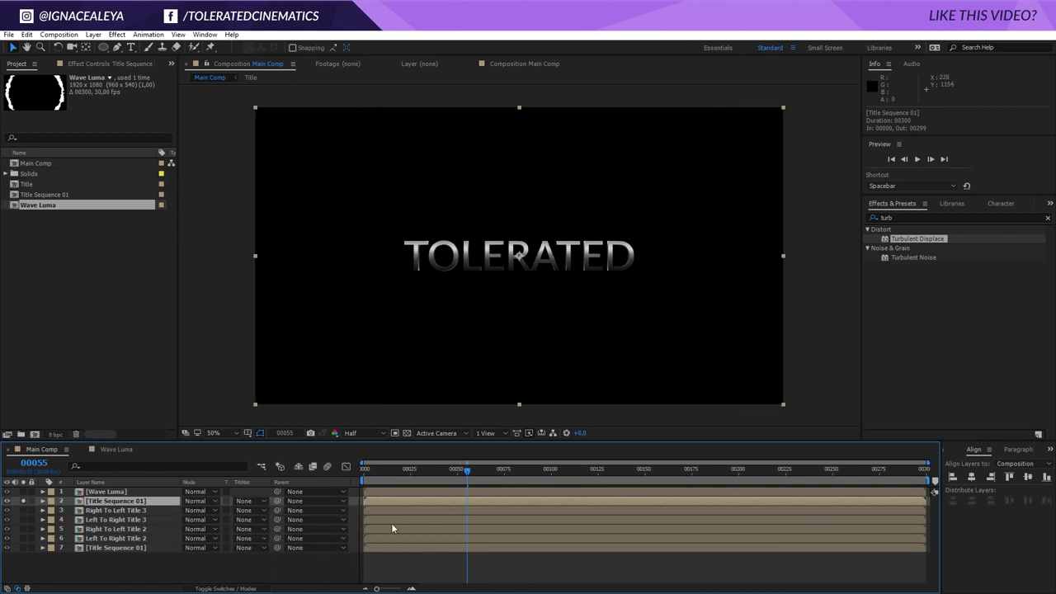
# Step: Set the soloed Title Sequence 01 layer's track matte to Luma Matte "[Wave Luma]" and check it around frames 17 to 22
pyautogui.moveTo(452, 474); pyautogui.dragTo(395, 483)
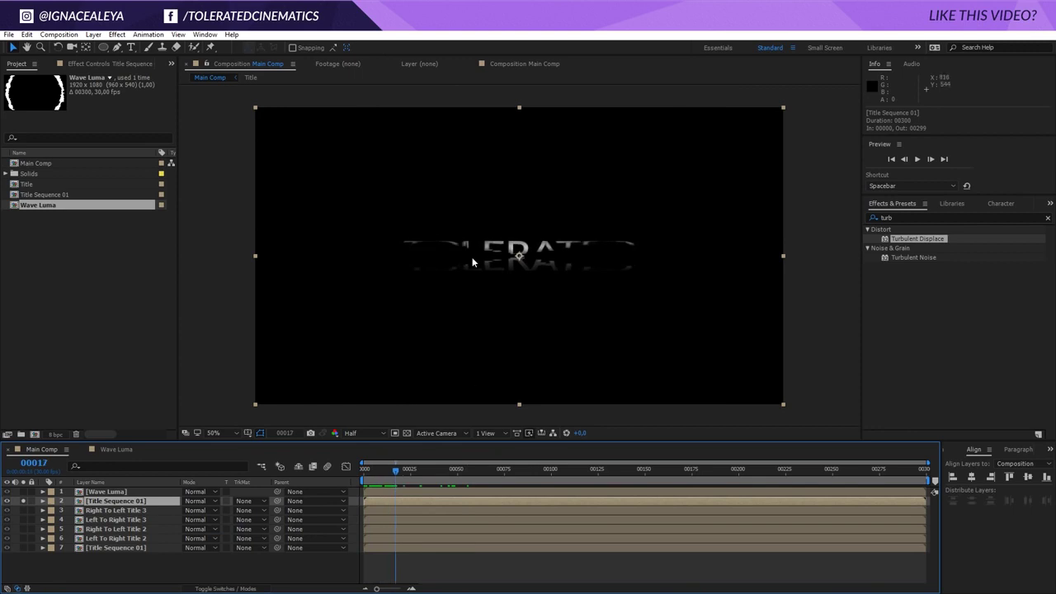
pyautogui.click(246, 501)
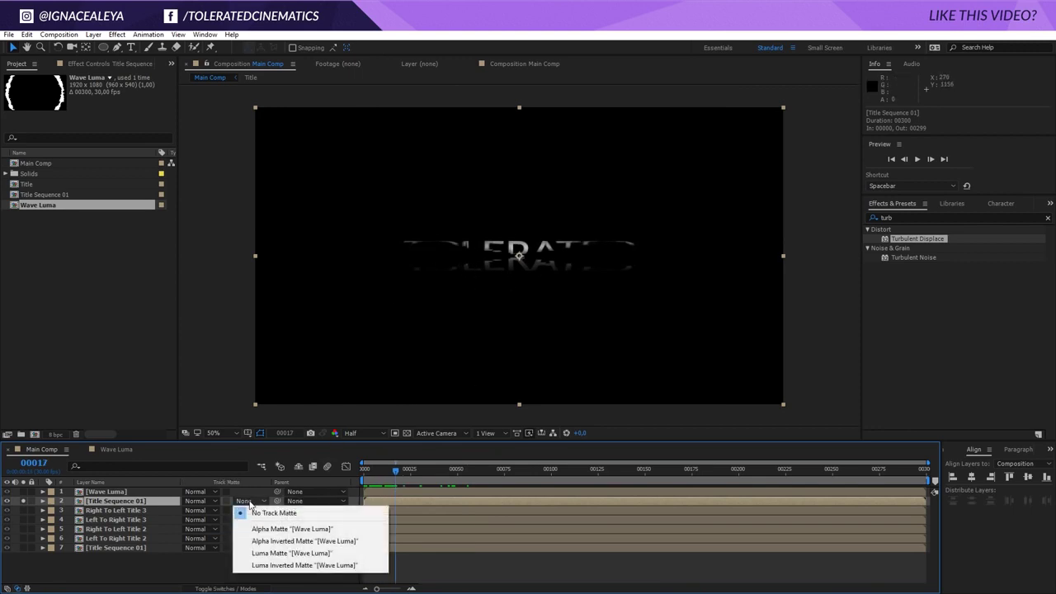
pyautogui.click(275, 554)
pyautogui.moveTo(399, 476)
pyautogui.mouseDown()
pyautogui.moveTo(349, 481)
pyautogui.moveTo(407, 493)
pyautogui.mouseUp()
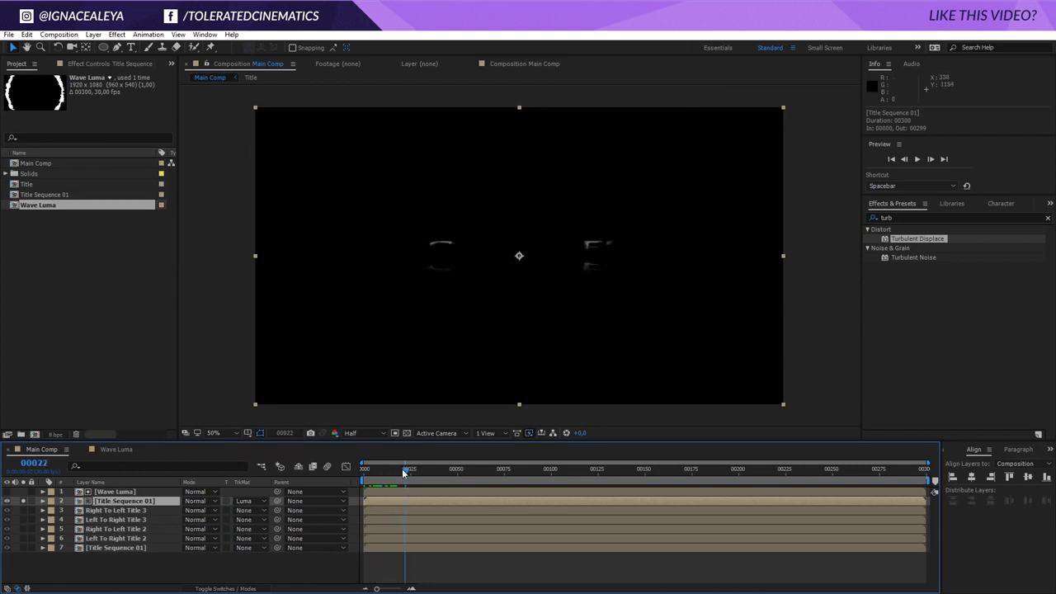
# Step: Add a Generate Fill effect to the matted Title Sequence 01 layer and set its color to bright blue
pyautogui.click(117, 36)
pyautogui.moveTo(46, 211)
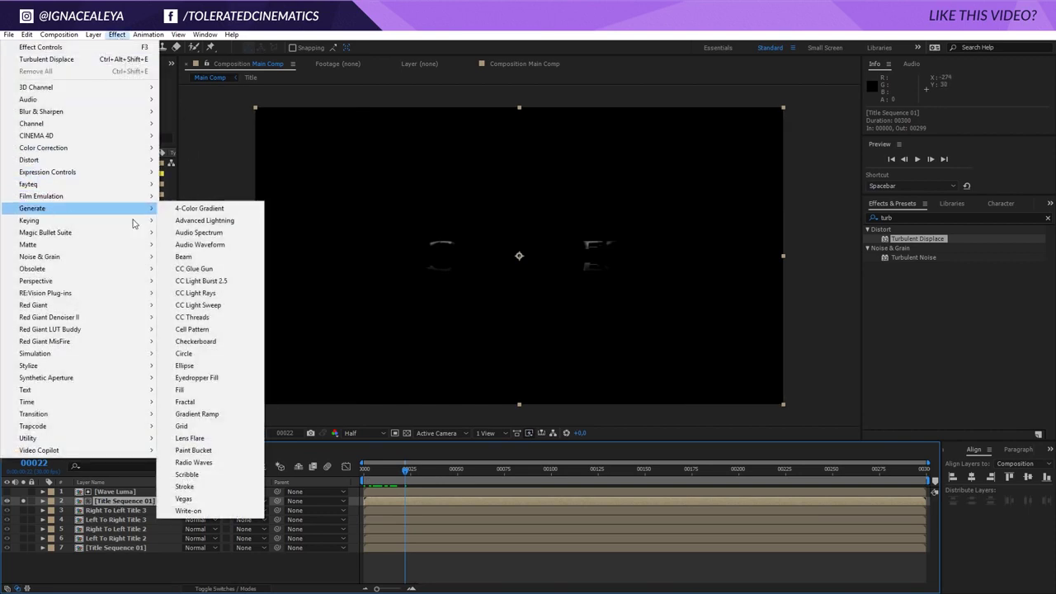
pyautogui.click(215, 394)
pyautogui.click(103, 115)
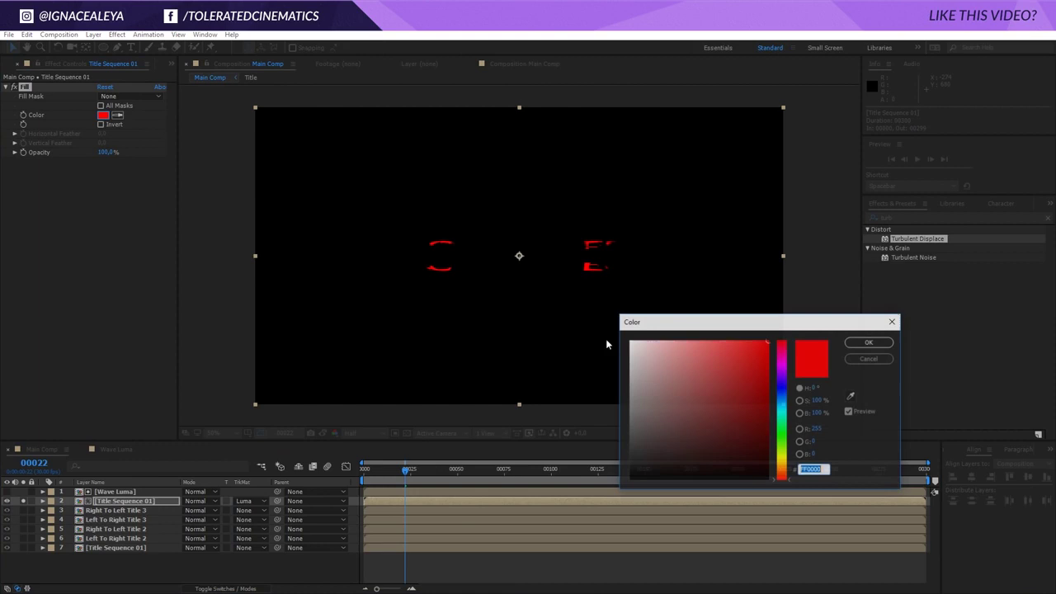
pyautogui.click(784, 399)
pyautogui.click(870, 341)
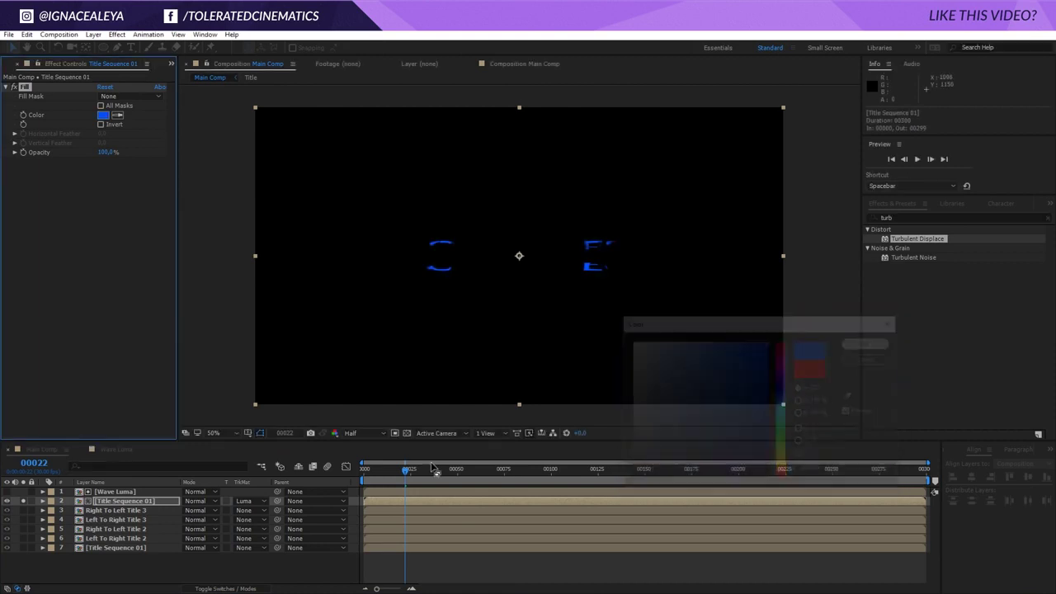
# Step: Unsolo the blue-filled Title Sequence 01 layer, set its blending mode to Add and inspect the combined title up close
pyautogui.click(203, 505)
pyautogui.click(236, 226)
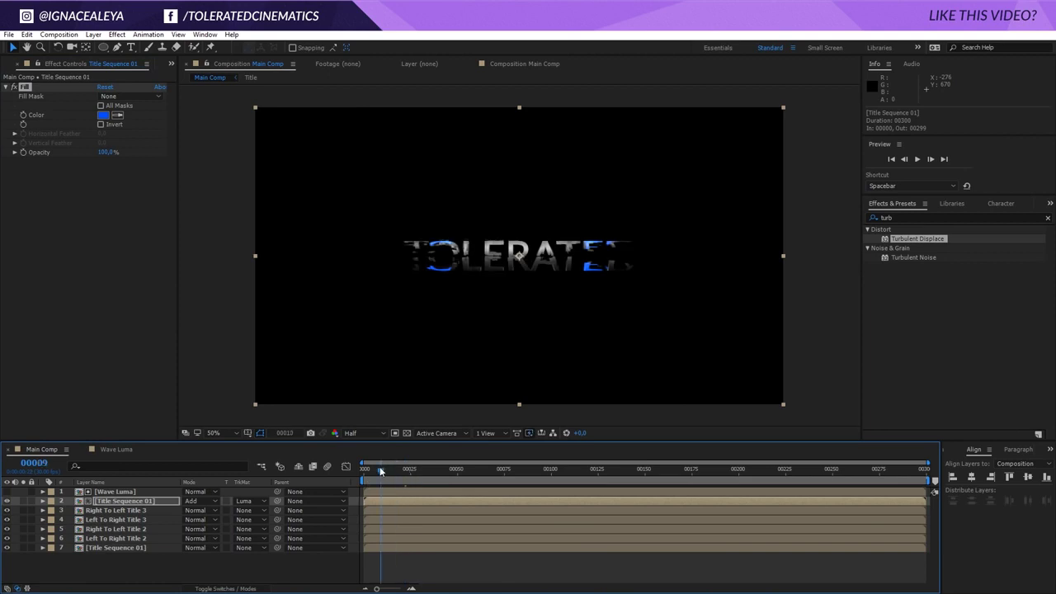
pyautogui.press('.')
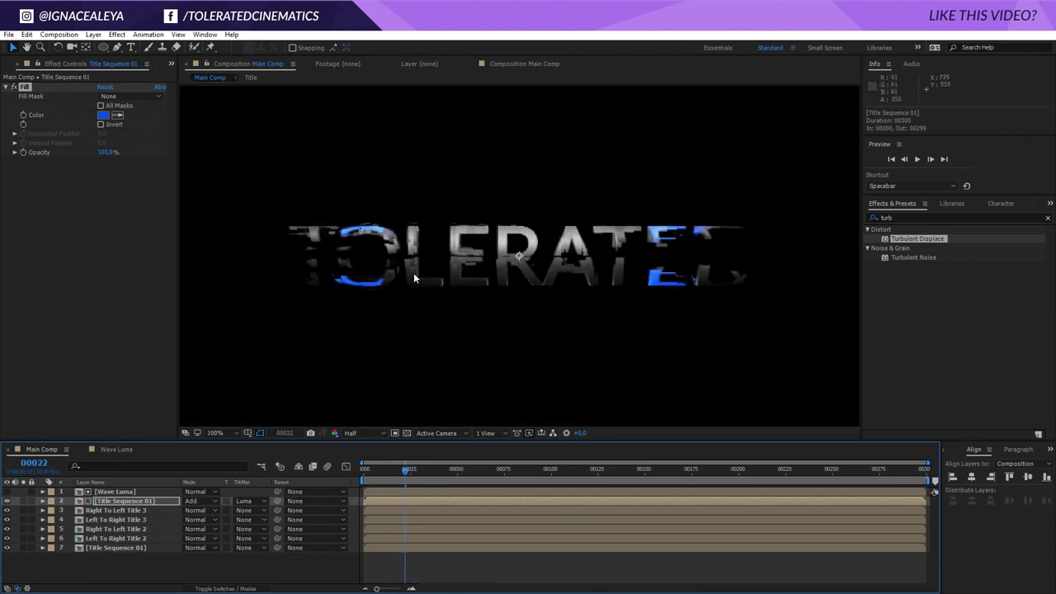
# Step: Duplicate the Wave Luma and blue Title Sequence 01 pair, start the copies at frame 5, and set the title copy to Overlay
pyautogui.click(138, 501)
pyautogui.keyDown('ctrl'); pyautogui.click(131, 494); pyautogui.keyUp('ctrl')
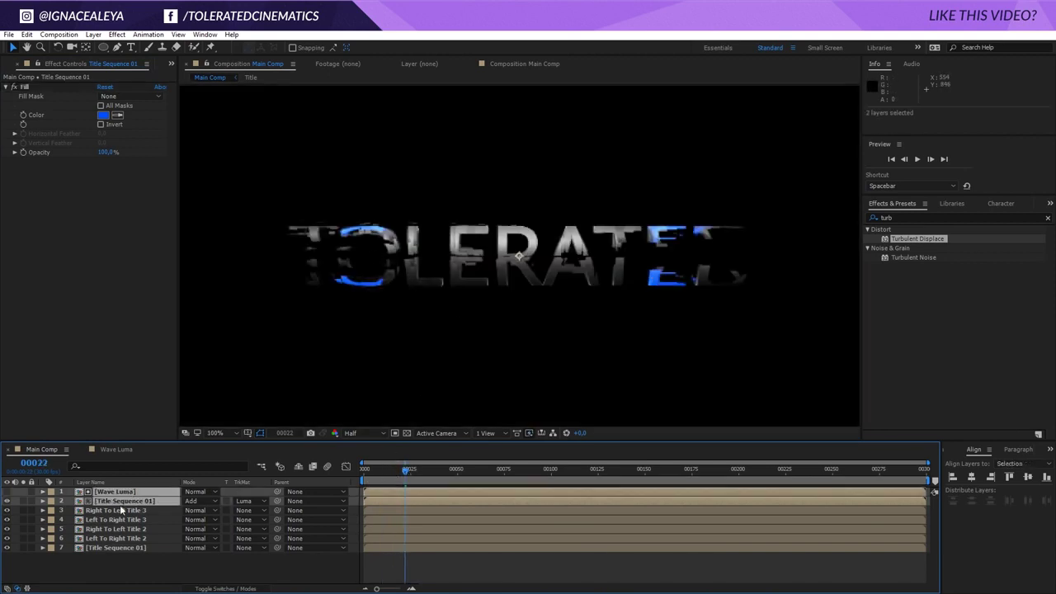
pyautogui.hotkey('ctrl', 'd')
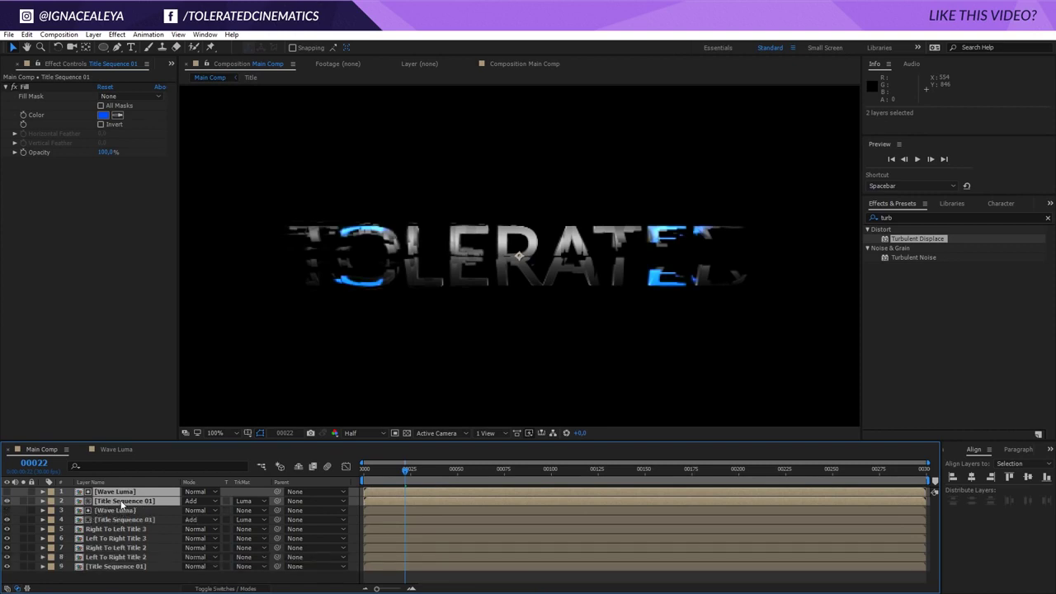
pyautogui.moveTo(384, 499); pyautogui.dragTo(400, 499)
pyautogui.click(367, 505)
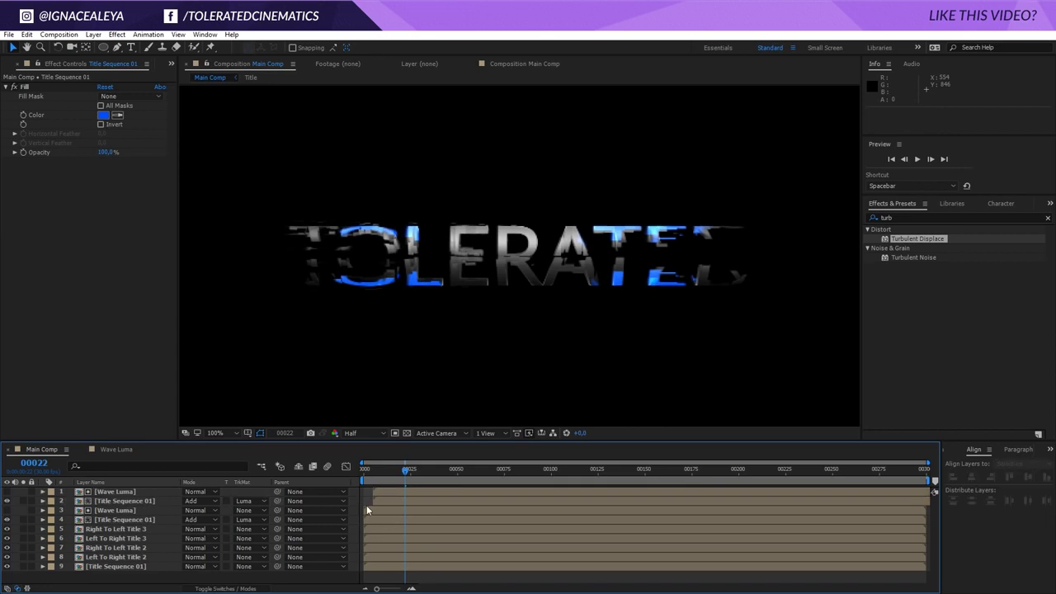
pyautogui.click(213, 500)
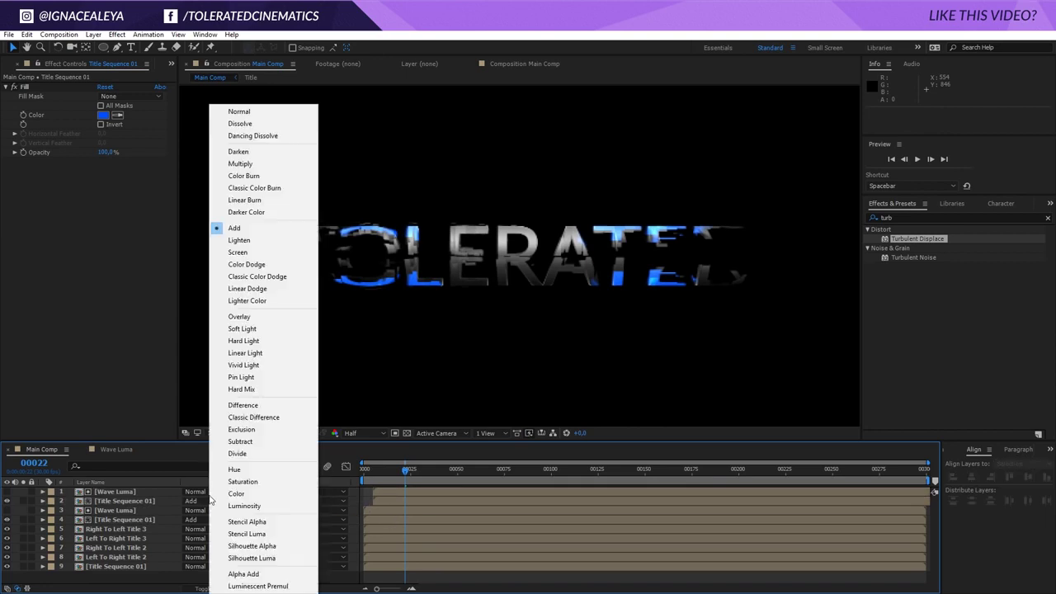
pyautogui.click(259, 320)
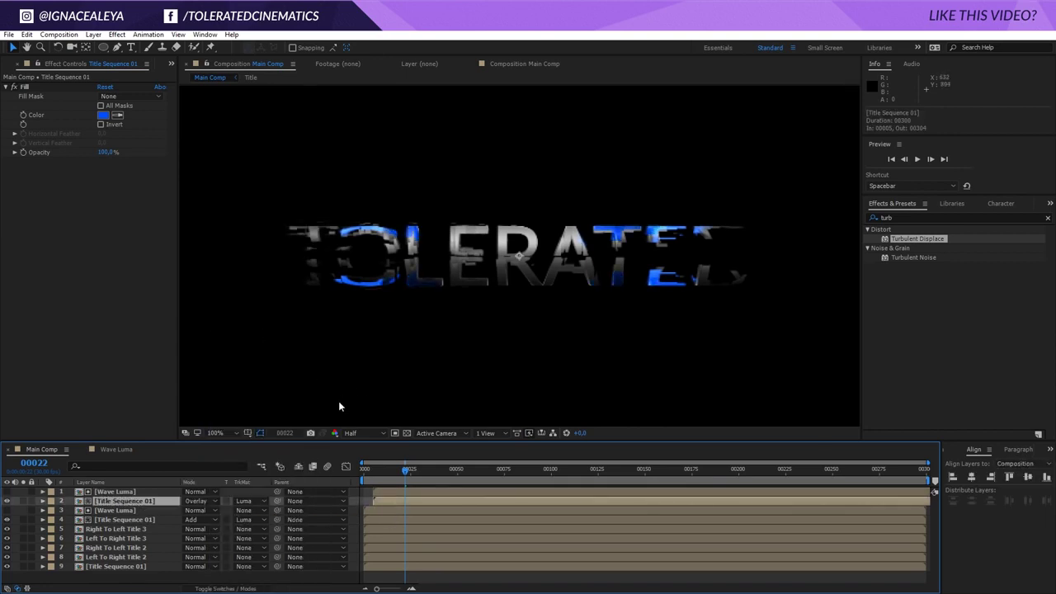
# Step: Shift the duplicated Wave Luma and Title Sequence 01 pair to start at frame 4 and check the result up to frame 29
pyautogui.click(399, 469)
pyautogui.click(388, 495)
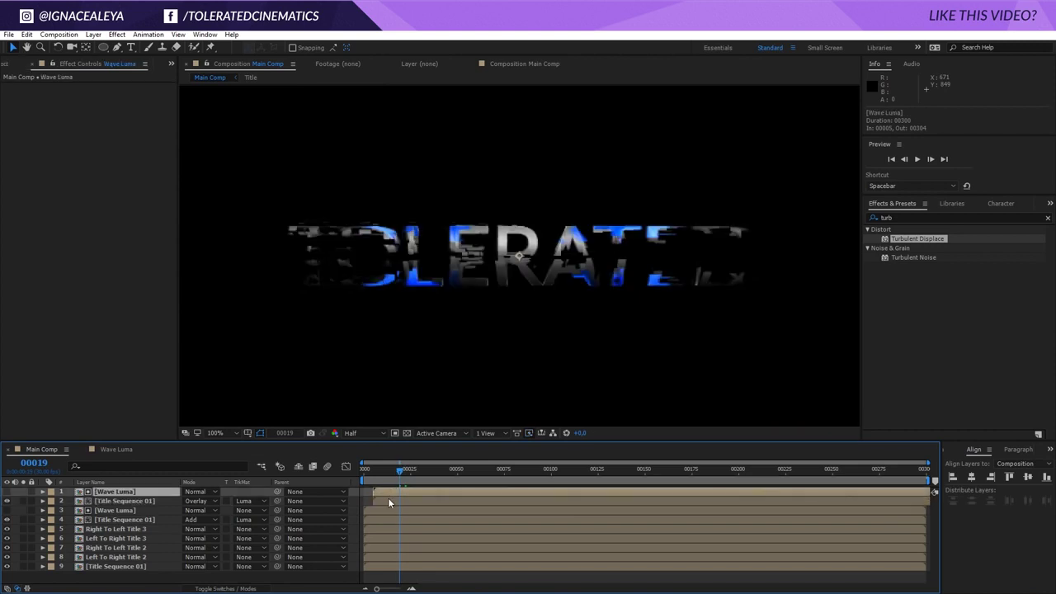
pyautogui.keyDown('shift'); pyautogui.click(388, 500); pyautogui.keyUp('shift')
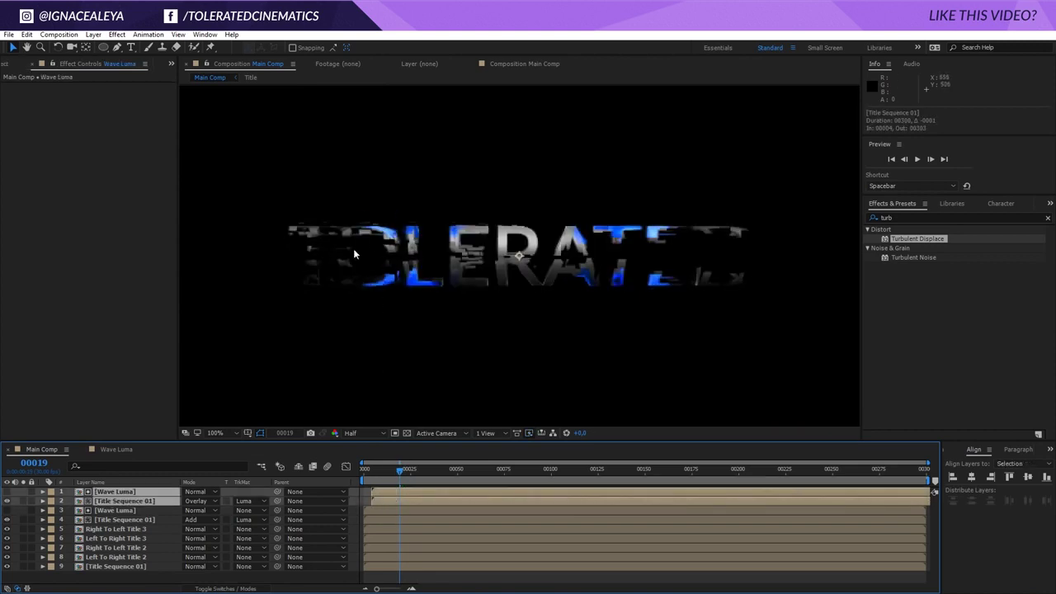
pyautogui.press(',')
pyautogui.press(',')
pyautogui.moveTo(399, 470); pyautogui.dragTo(419, 470)
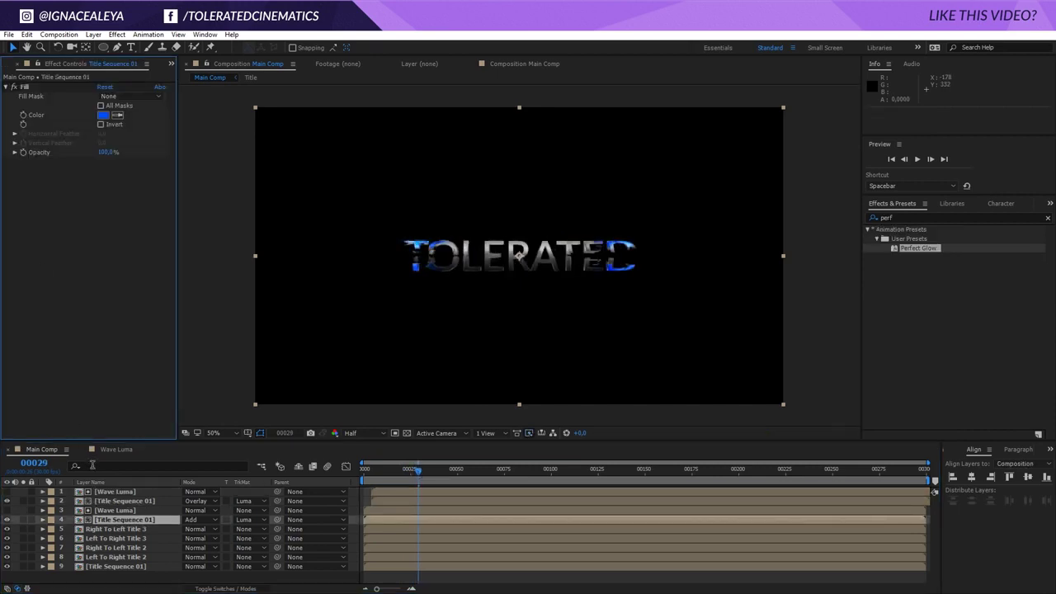
# Step: Pre-compose the lower Wave Luma and Title Sequence 01 pair as Wave Transition and set its blending mode to Add
pyautogui.keyDown('shift'); pyautogui.click(114, 510); pyautogui.keyUp('shift')
pyautogui.click(114, 511)
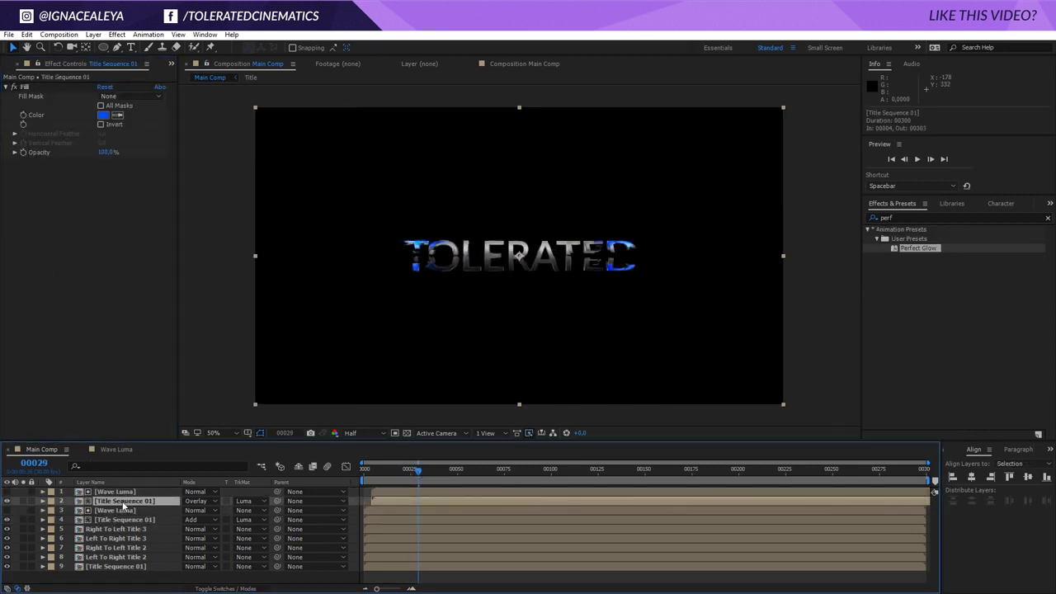
pyautogui.keyDown('shift'); pyautogui.click(98, 520); pyautogui.keyUp('shift')
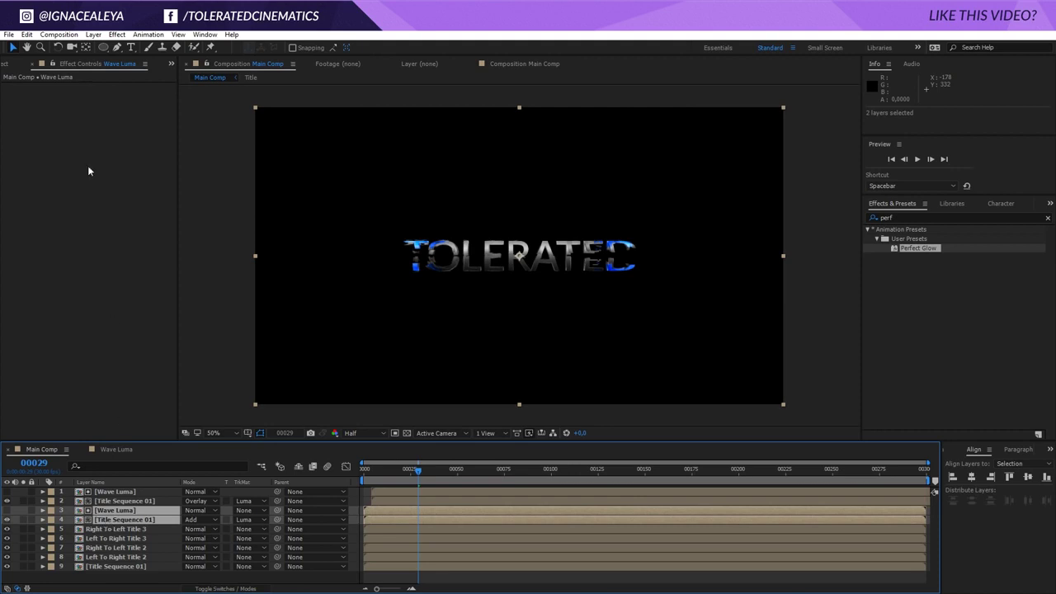
pyautogui.click(93, 34)
pyautogui.click(44, 437)
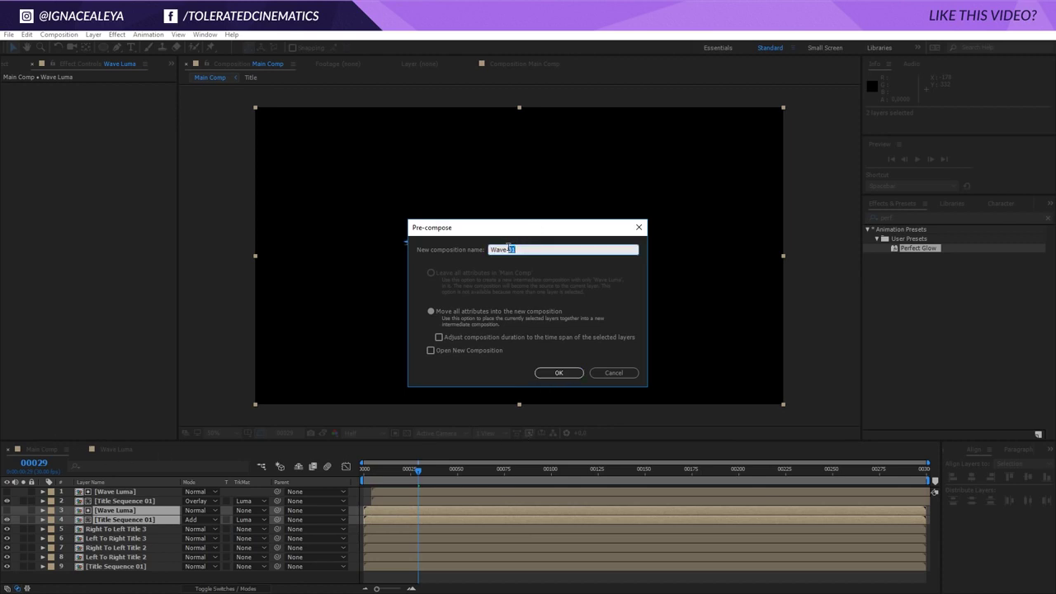
pyautogui.write('nsitio')
pyautogui.press('Return')
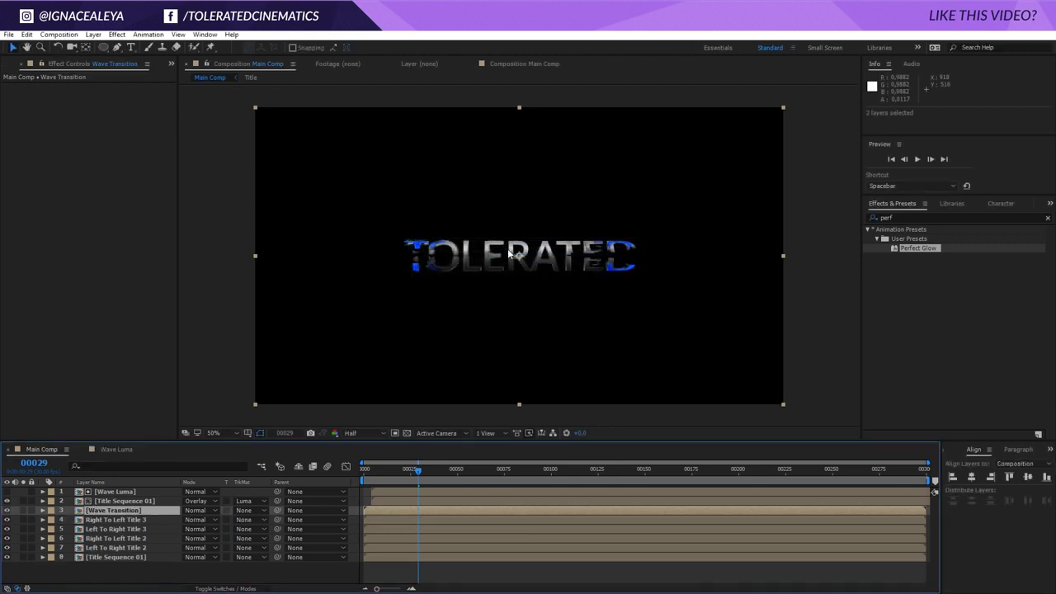
pyautogui.click(196, 510)
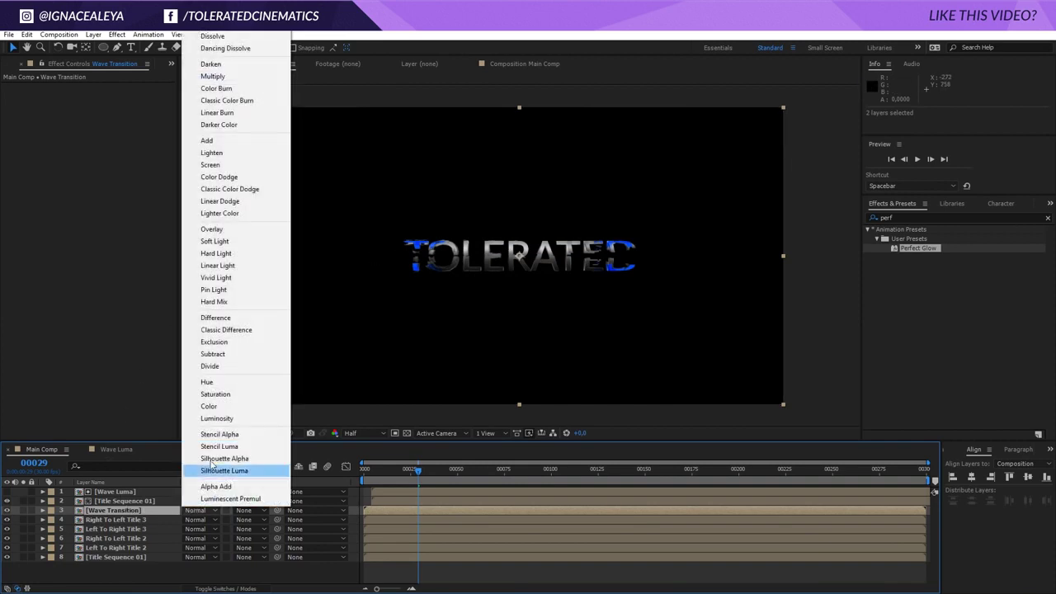
pyautogui.click(219, 141)
# Step: Delete the offset Wave Luma and Title Sequence 01 copies above Wave Transition
pyautogui.click(111, 493)
pyautogui.keyDown('shift'); pyautogui.click(112, 501); pyautogui.keyUp('shift')
pyautogui.press('Delete')
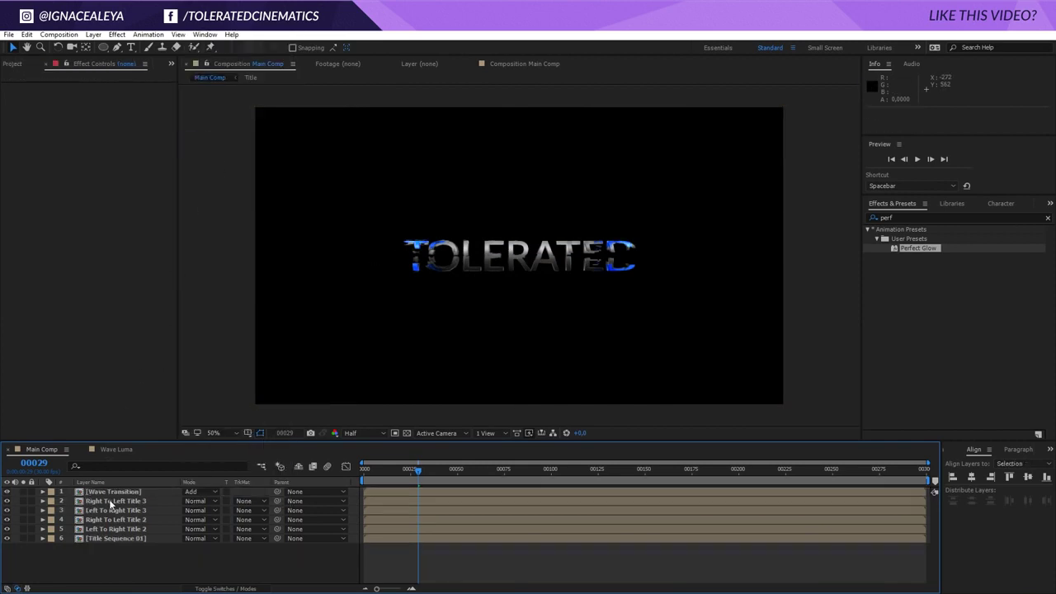
# Step: Duplicate Wave Transition, set the copy to Overlay, start it at frame 3, and check the overlap around frame 18
pyautogui.click(114, 492)
pyautogui.hotkey('ctrl', 'd')
pyautogui.click(202, 491)
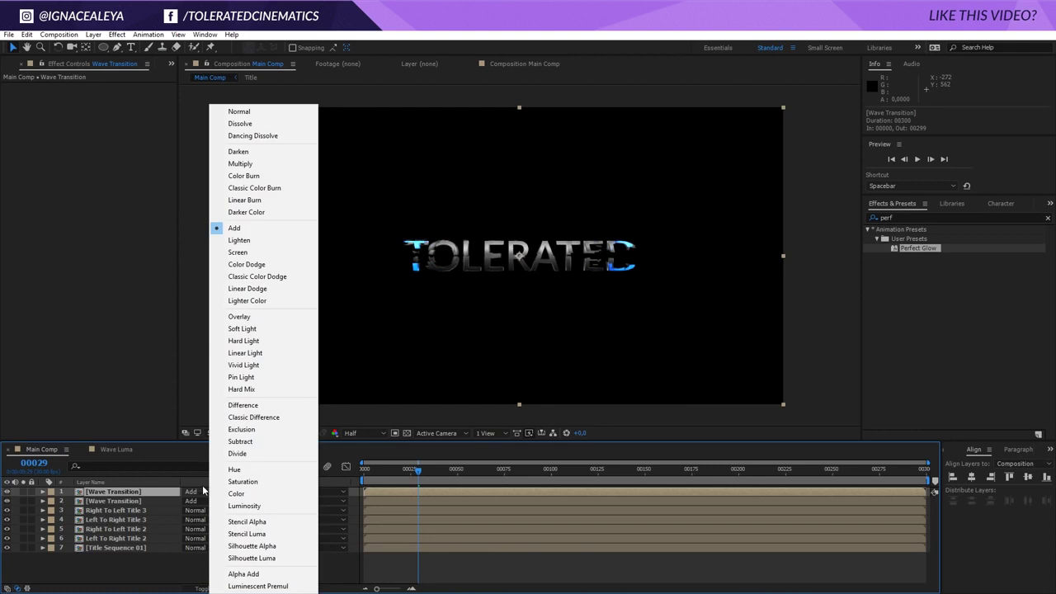
pyautogui.click(277, 317)
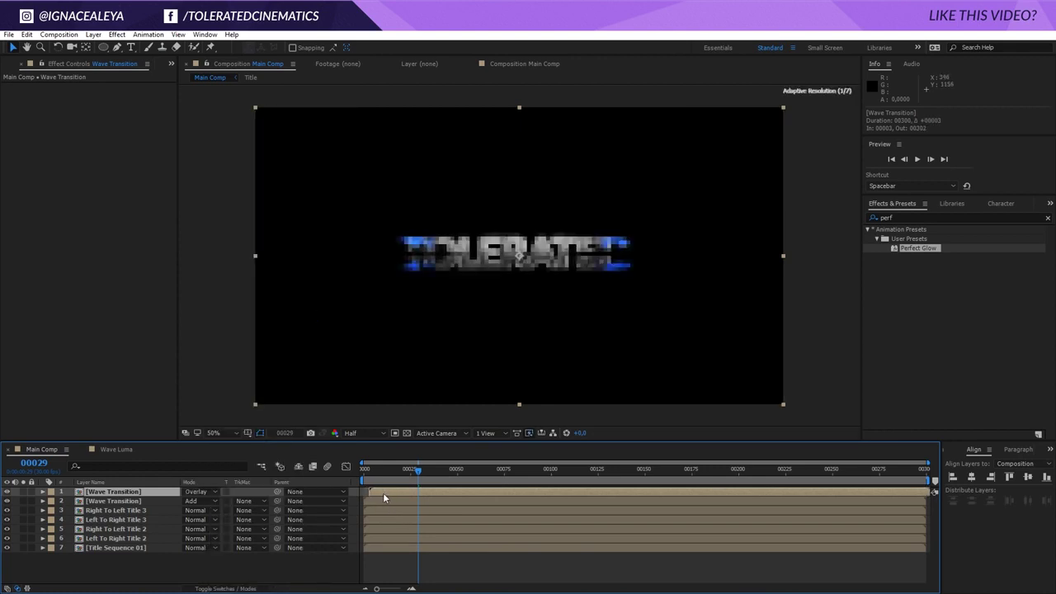
pyautogui.moveTo(398, 472)
pyautogui.mouseDown()
pyautogui.moveTo(471, 472)
pyautogui.moveTo(399, 474)
pyautogui.mouseUp()
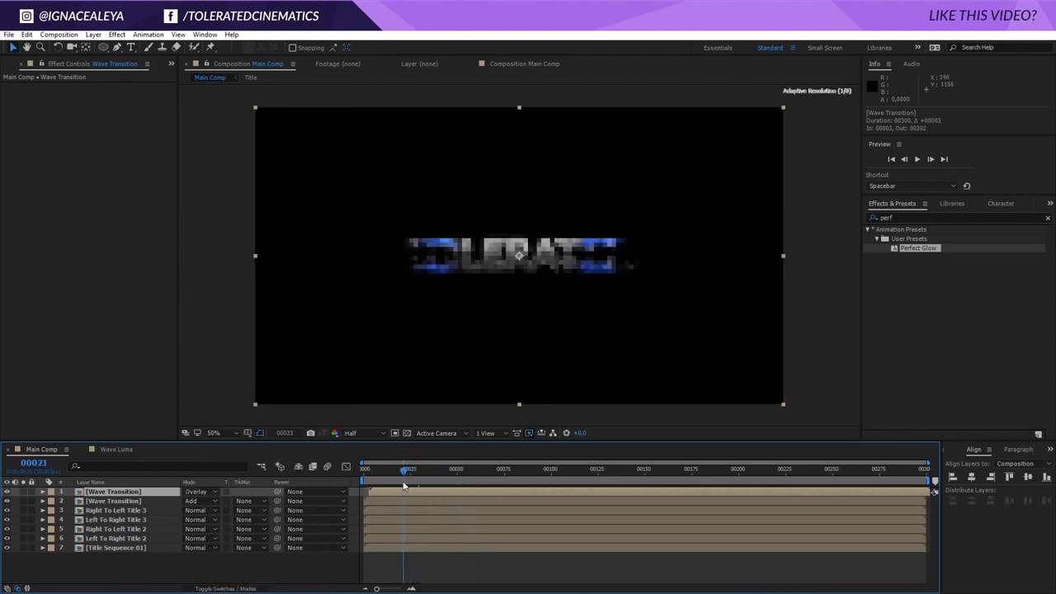
pyautogui.press('.')
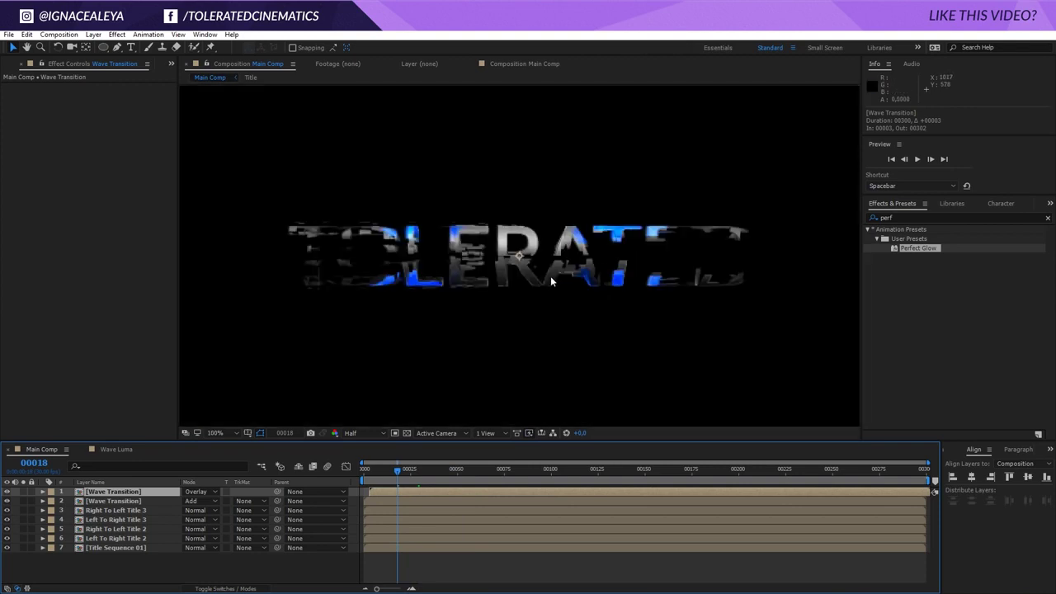
# Step: Apply the Perfect Glow preset to the lower Wave Transition layer and raise its Glow Threshold
pyautogui.moveTo(916, 248); pyautogui.dragTo(421, 499)
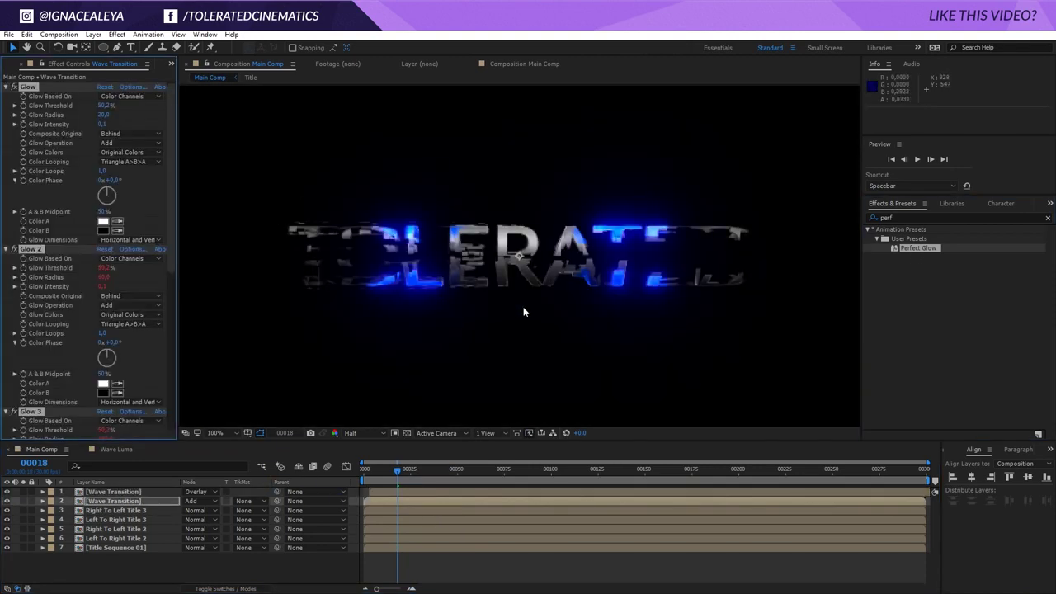
pyautogui.moveTo(108, 105); pyautogui.dragTo(122, 107)
# Step: Apply Perfect Glow to the Overlay Wave Transition layer, with Glow Threshold about 74.5% and Glow Intensity 0.05
pyautogui.moveTo(922, 249); pyautogui.dragTo(477, 490)
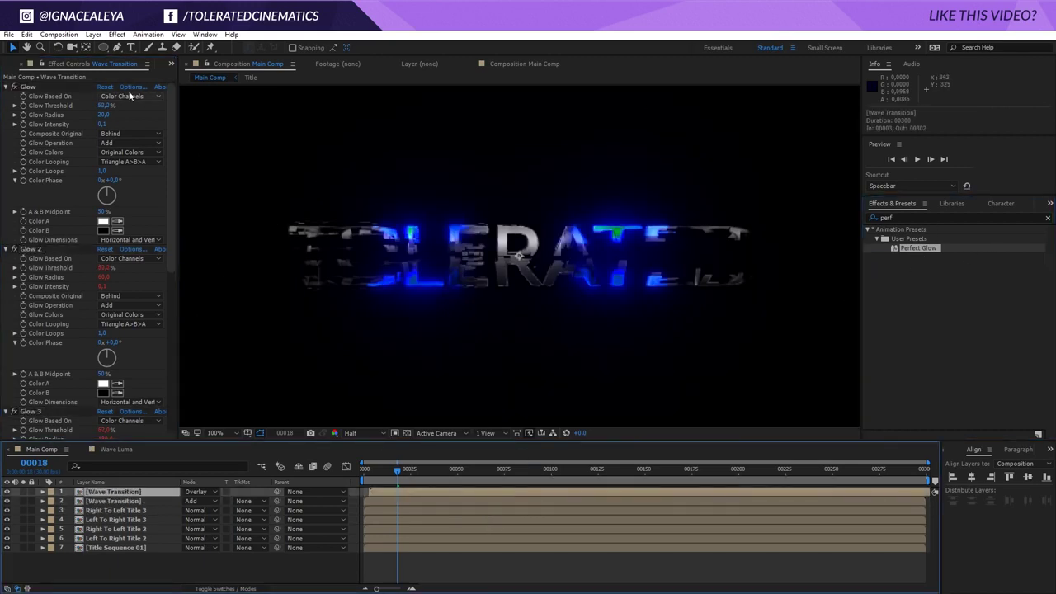
pyautogui.moveTo(104, 106); pyautogui.dragTo(139, 106)
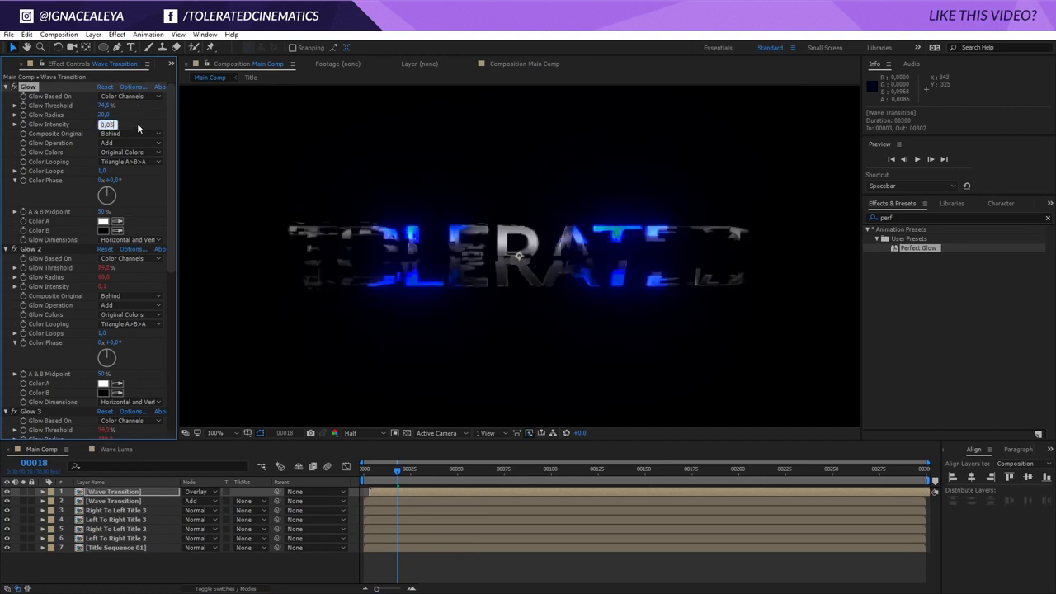
pyautogui.press('Return')
pyautogui.scroll(-2, 493, 340)
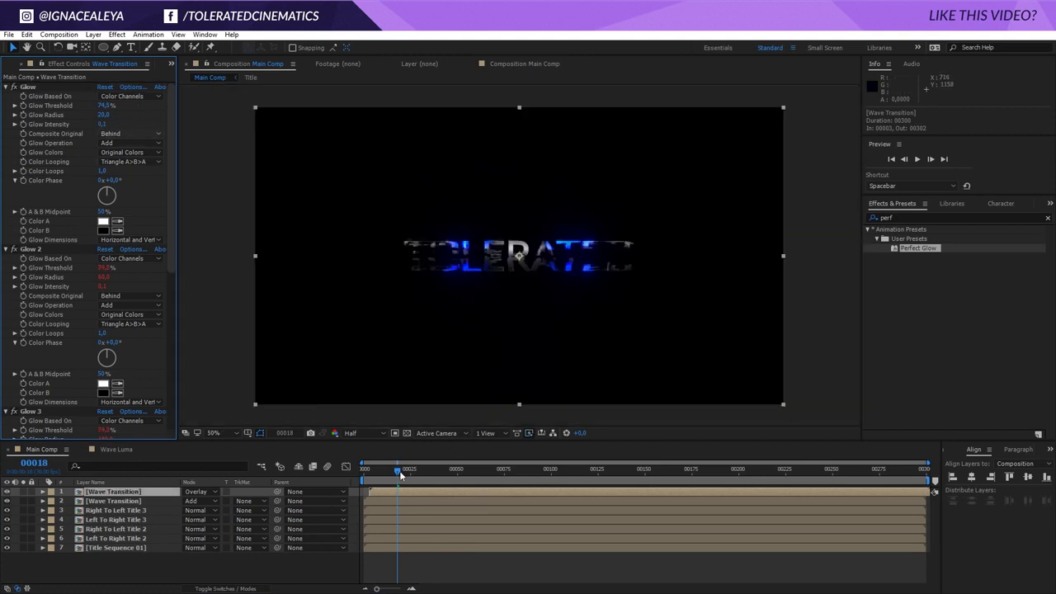
# Step: Preview the glowing wave passing across the title from the start, and inspect it around frame 9
pyautogui.moveTo(401, 475)
pyautogui.mouseDown()
pyautogui.moveTo(378, 474)
pyautogui.moveTo(395, 474)
pyautogui.mouseUp()
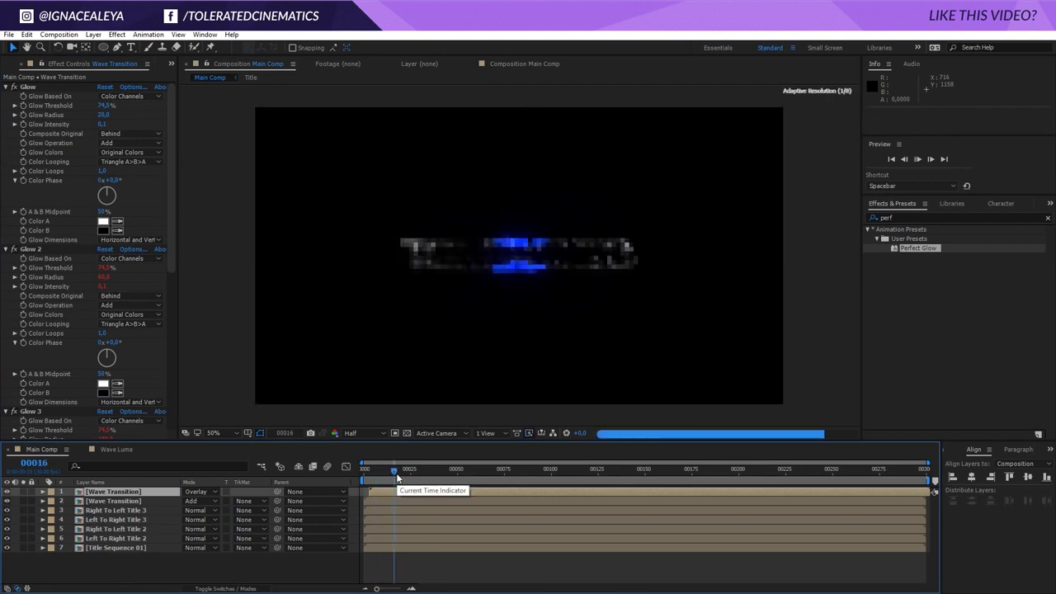
pyautogui.press('space')
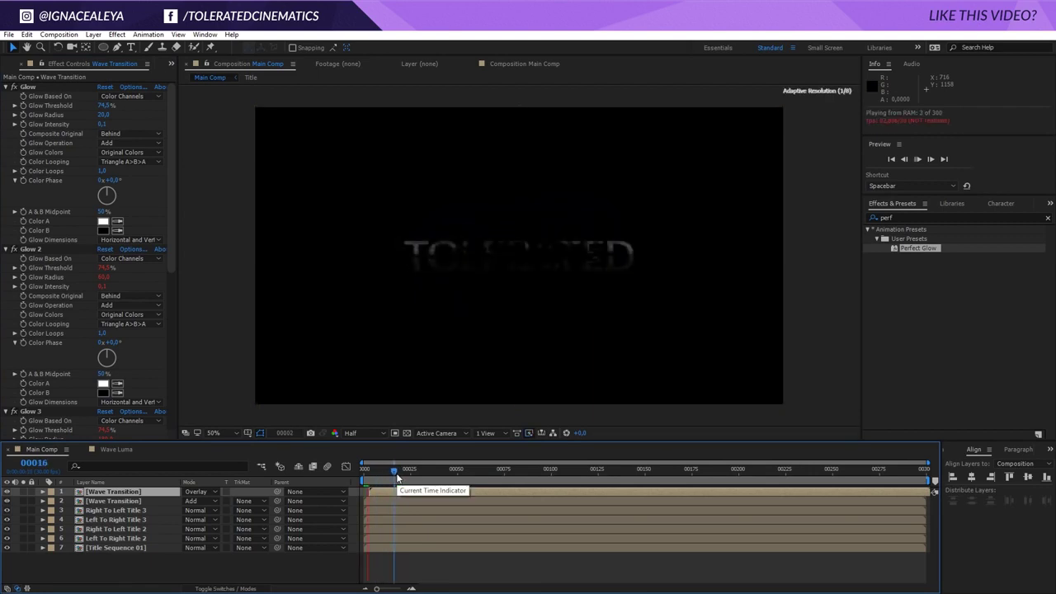
pyautogui.click(533, 538)
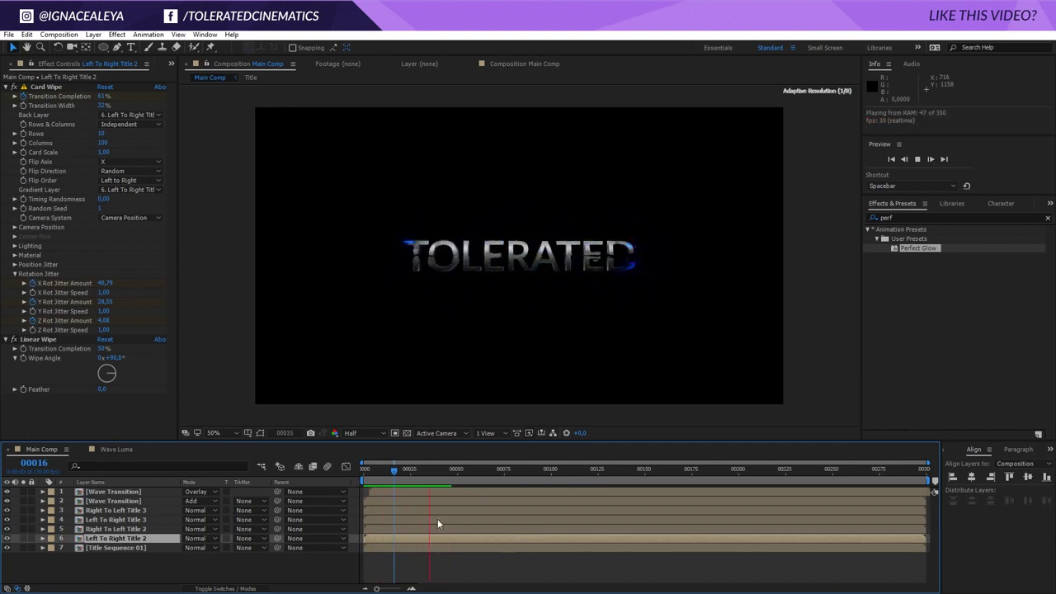
pyautogui.click(402, 470)
pyautogui.moveTo(402, 476); pyautogui.dragTo(381, 471)
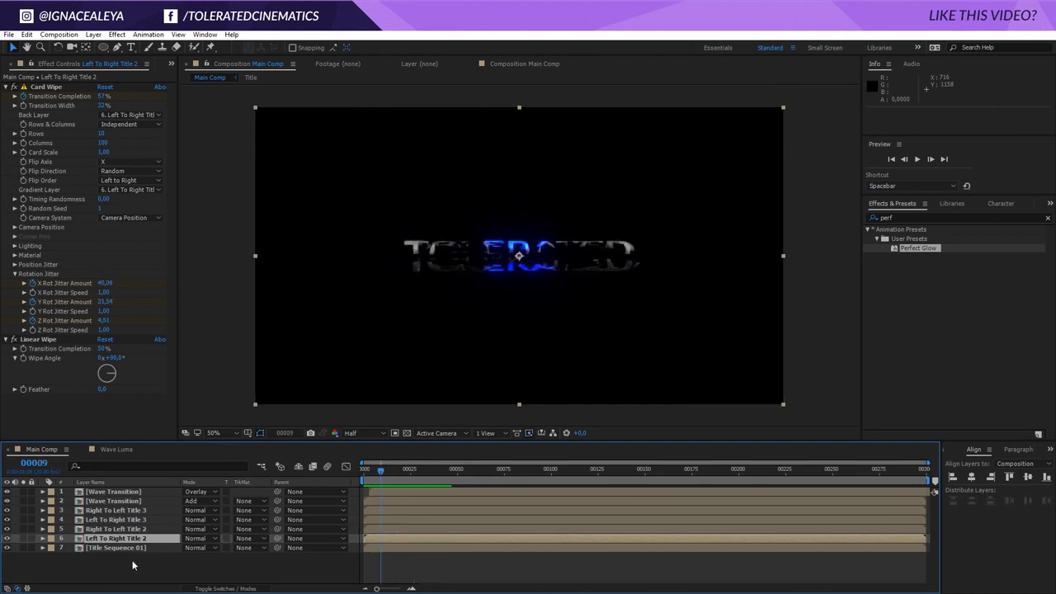
# Step: Pre-compose all seven Main Comp layers into a new composition named Title Animation
pyautogui.moveTo(122, 567); pyautogui.dragTo(149, 482)
pyautogui.click(93, 34)
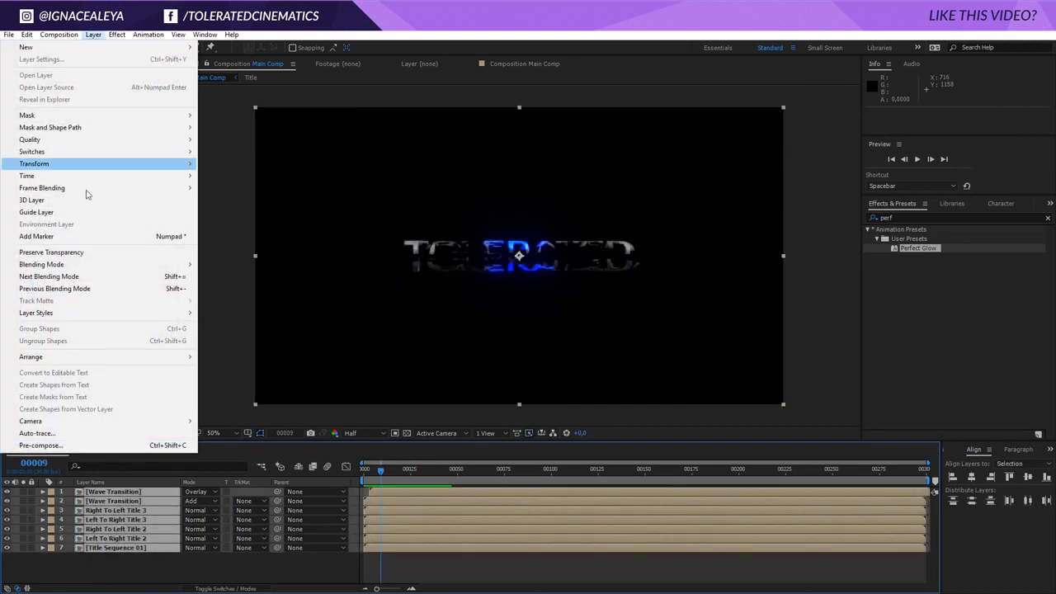
pyautogui.click(51, 453)
pyautogui.write('Ti')
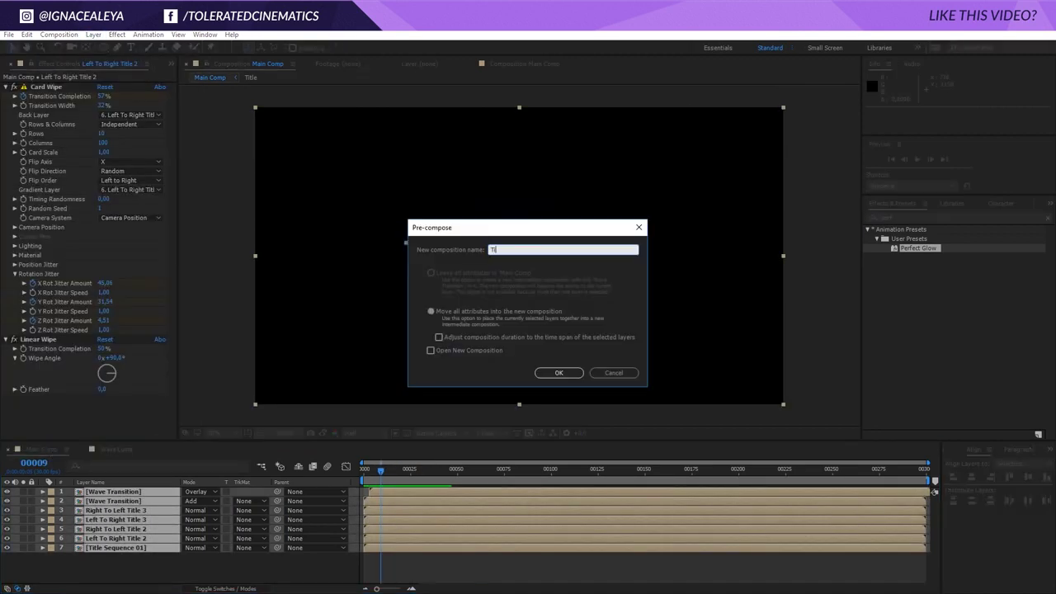
pyautogui.write('tle Animation')
pyautogui.press('Return')
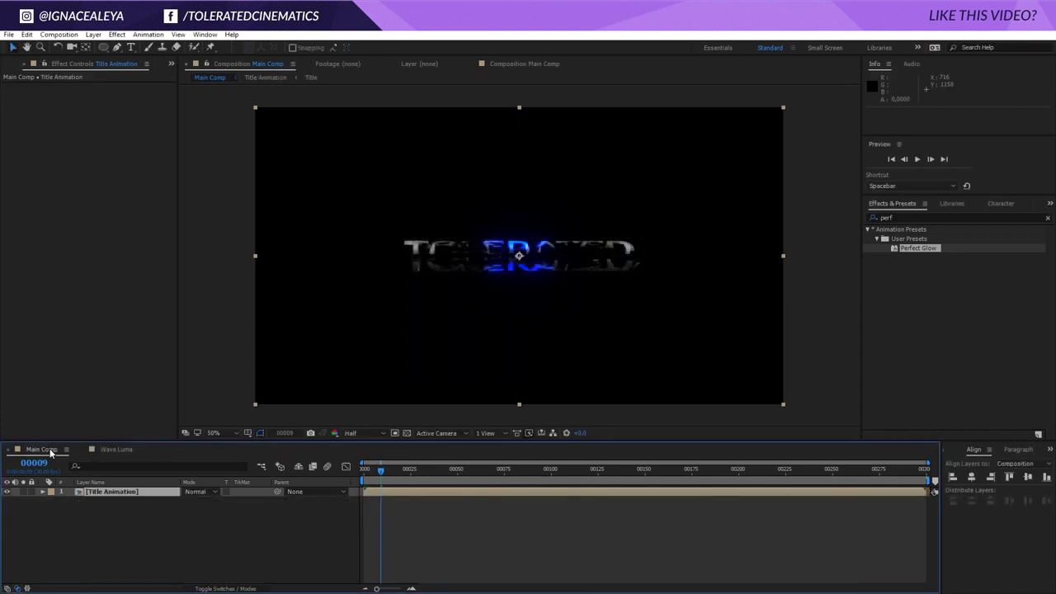
# Step: Import iron_texture637.jpg, inspect the image, and place it in Main Comp beneath the Title Animation layer
pyautogui.rightClick(127, 545)
pyautogui.click(74, 317)
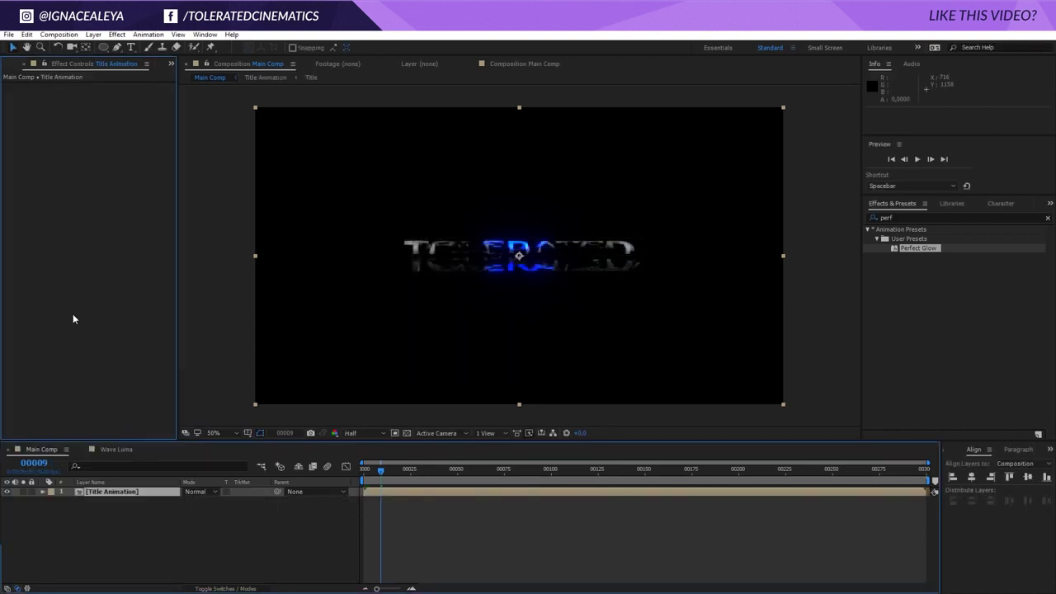
pyautogui.click(9, 65)
pyautogui.rightClick(65, 288)
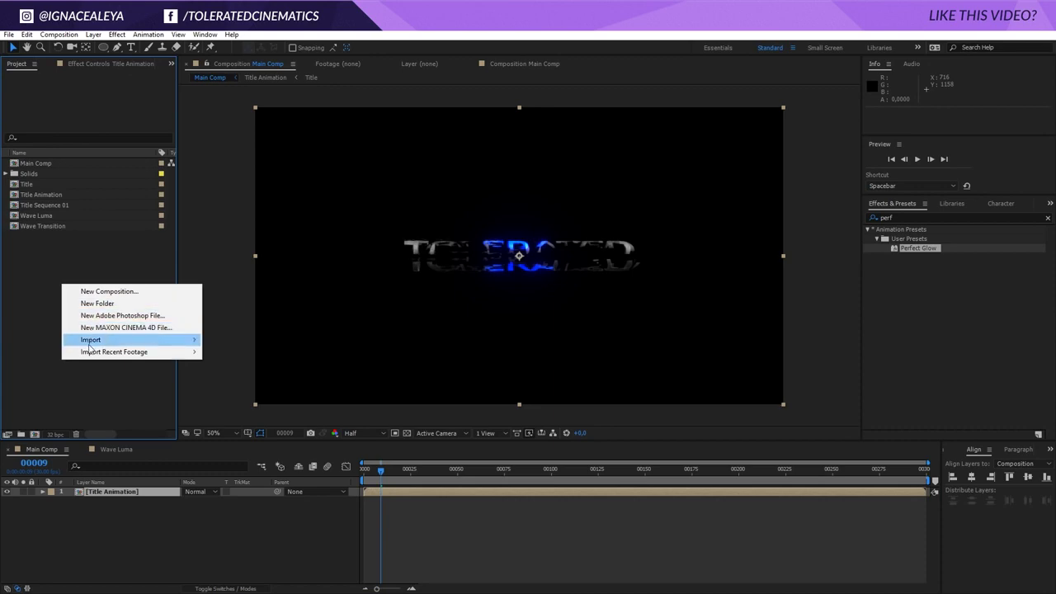
pyautogui.moveTo(93, 340)
pyautogui.click(268, 341)
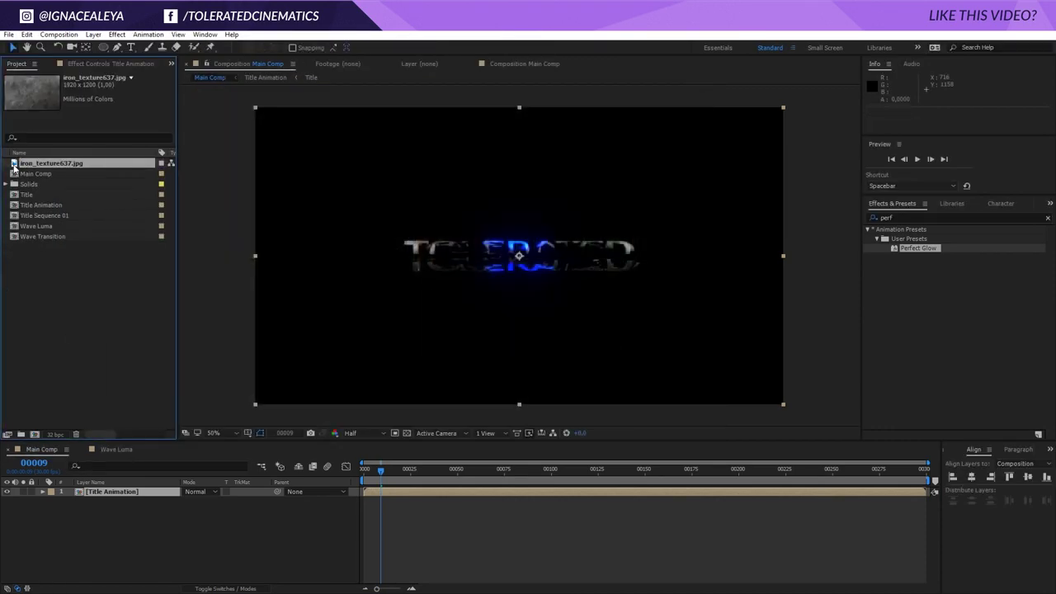
pyautogui.doubleClick(13, 164)
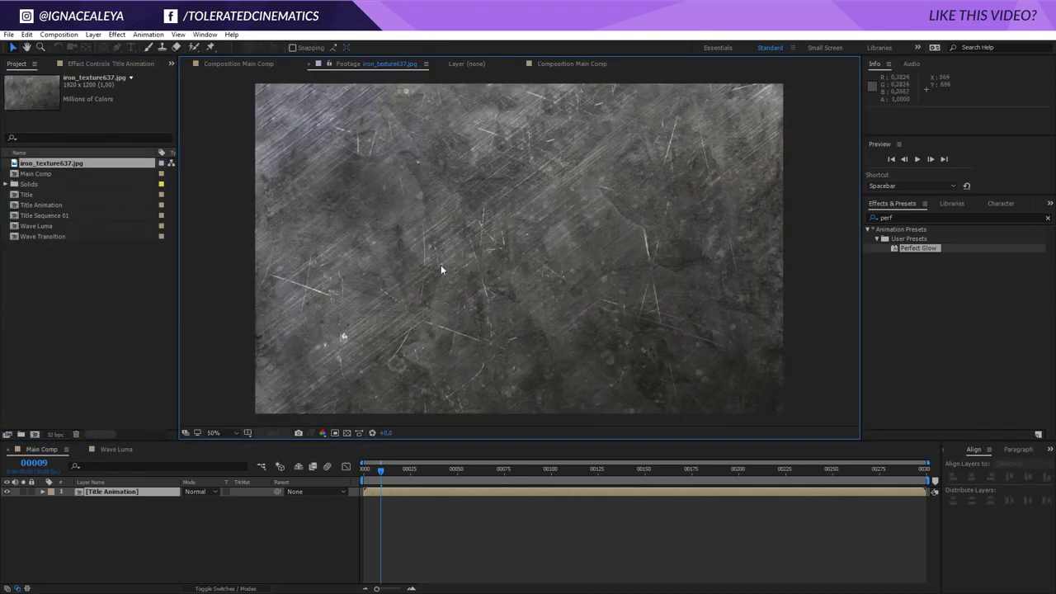
pyautogui.click(65, 164)
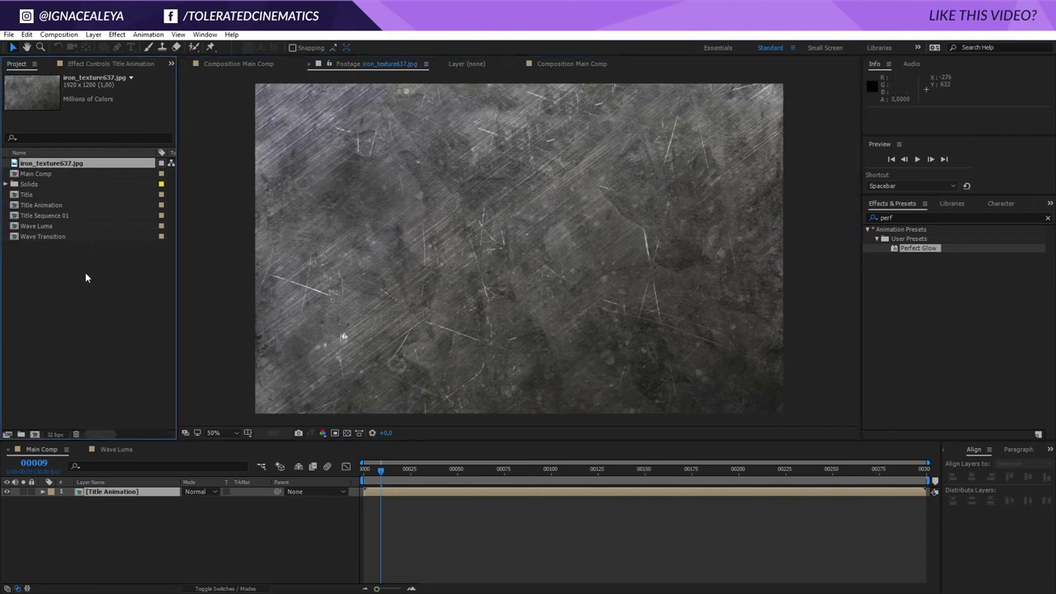
pyautogui.moveTo(74, 162); pyautogui.dragTo(157, 501)
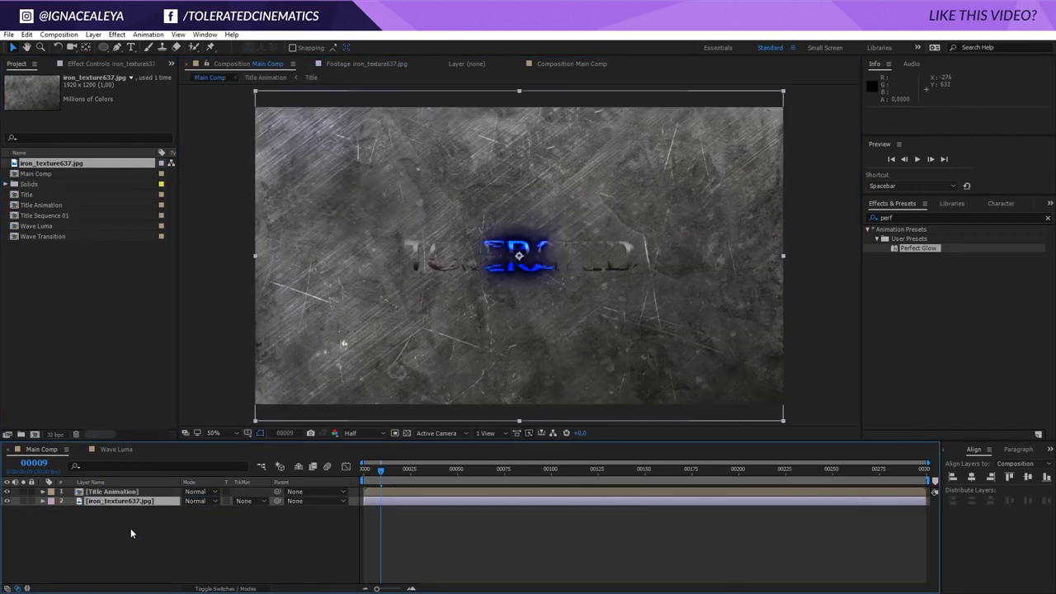
# Step: Apply Curves to the iron texture layer and pull the middle of the RGB curve down to darken it
pyautogui.click(117, 34)
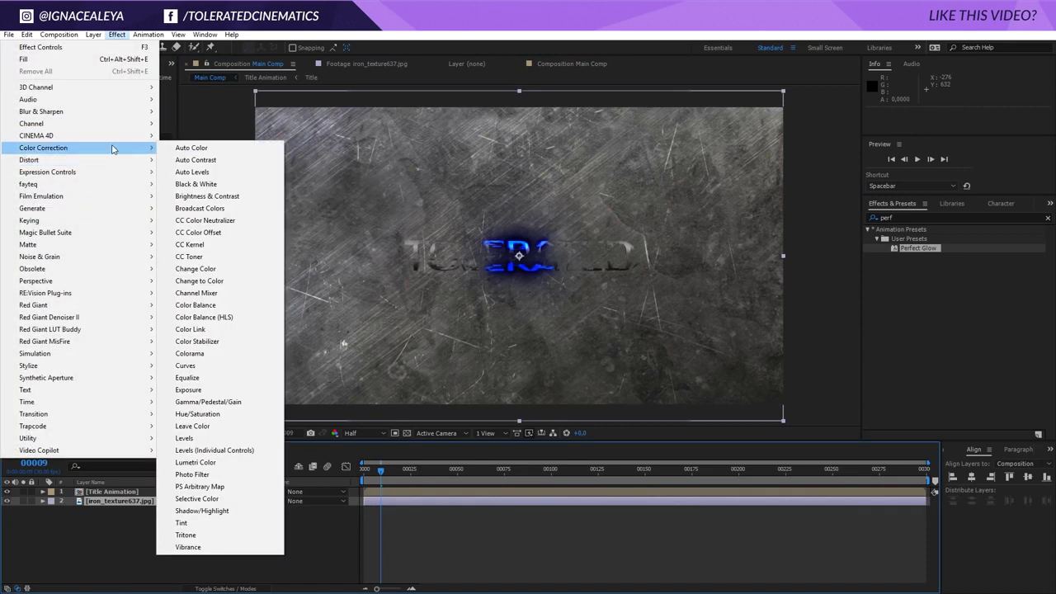
pyautogui.moveTo(43, 147)
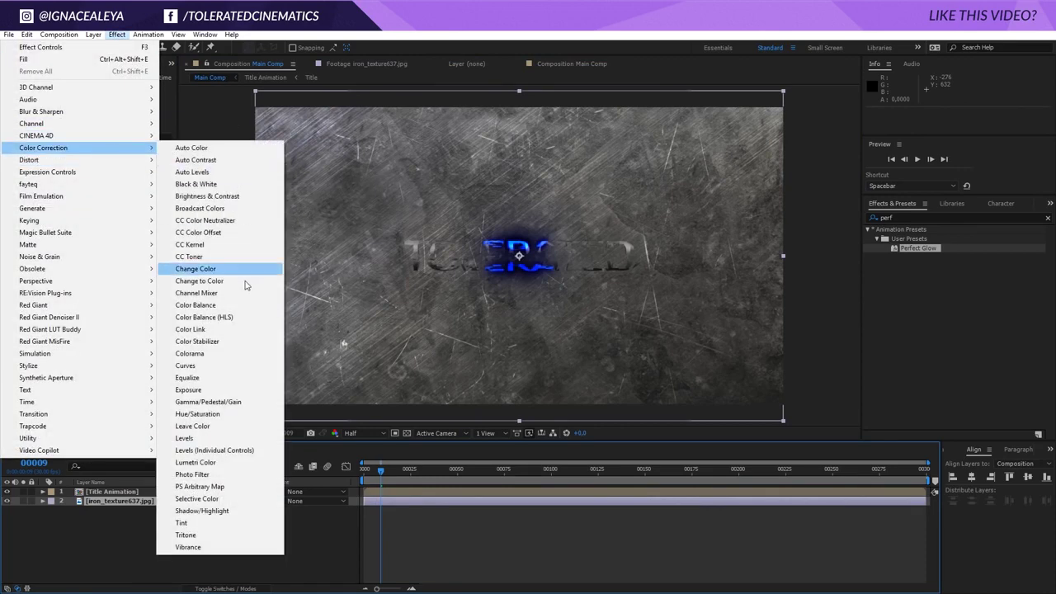
pyautogui.click(198, 364)
pyautogui.moveTo(65, 226); pyautogui.dragTo(89, 241)
# Step: Add a Tint effect to the iron texture layer and slightly raise the midpoint of its RGB curve
pyautogui.click(116, 34)
pyautogui.moveTo(43, 148)
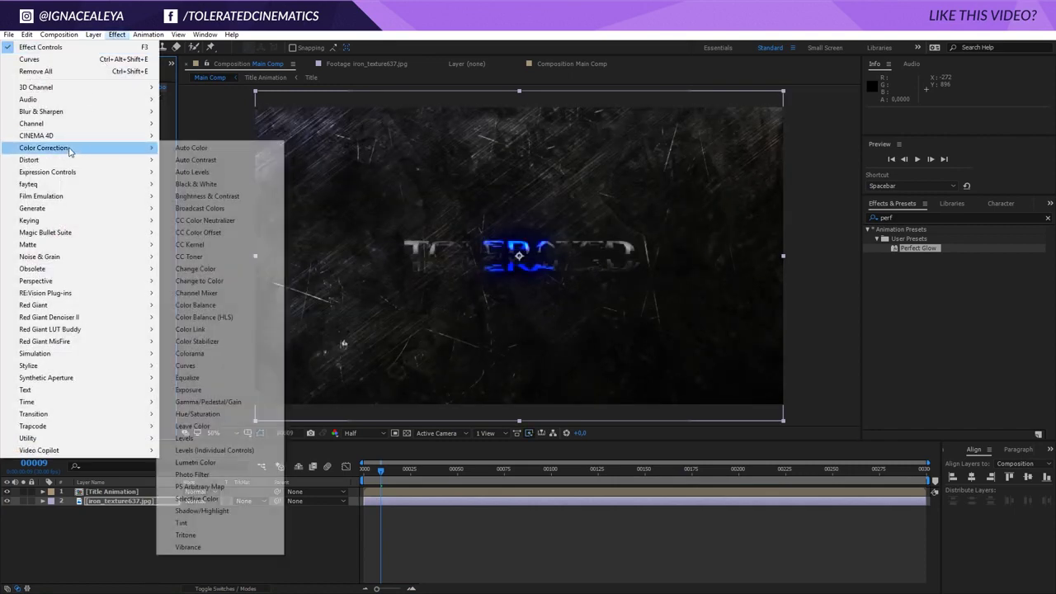
pyautogui.click(204, 521)
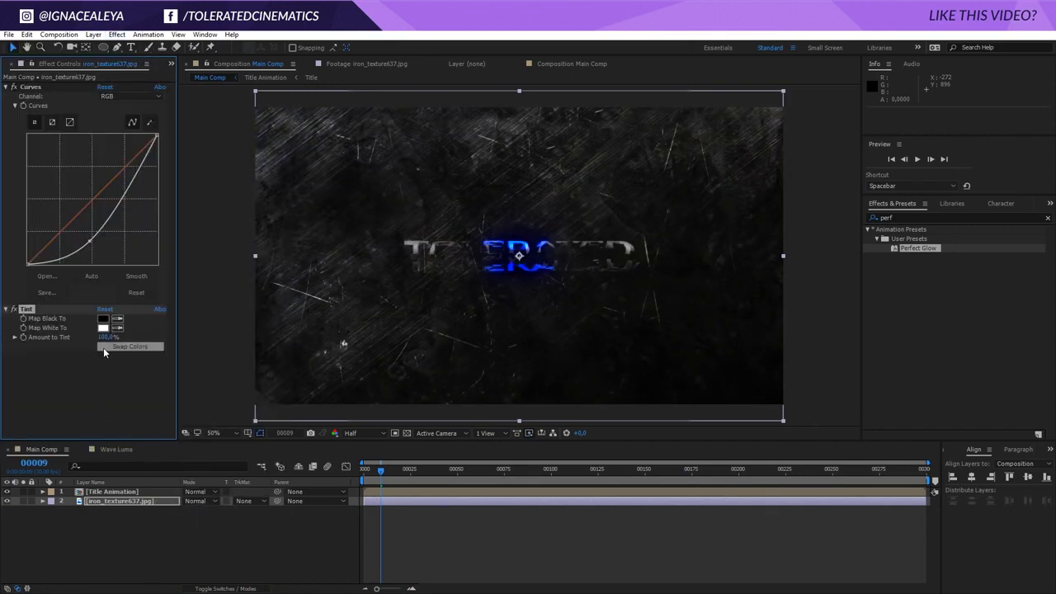
pyautogui.moveTo(91, 244); pyautogui.dragTo(92, 240)
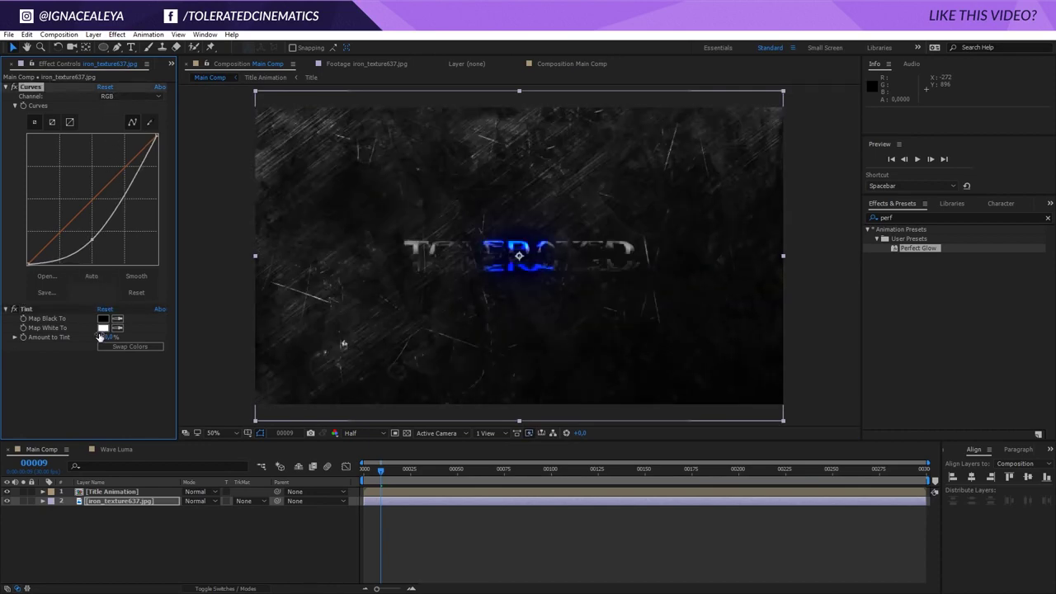
# Step: Set the Tint effect's Map White To colour to the dark blue-grey 38414A
pyautogui.click(103, 327)
pyautogui.moveTo(660, 396); pyautogui.dragTo(597, 427)
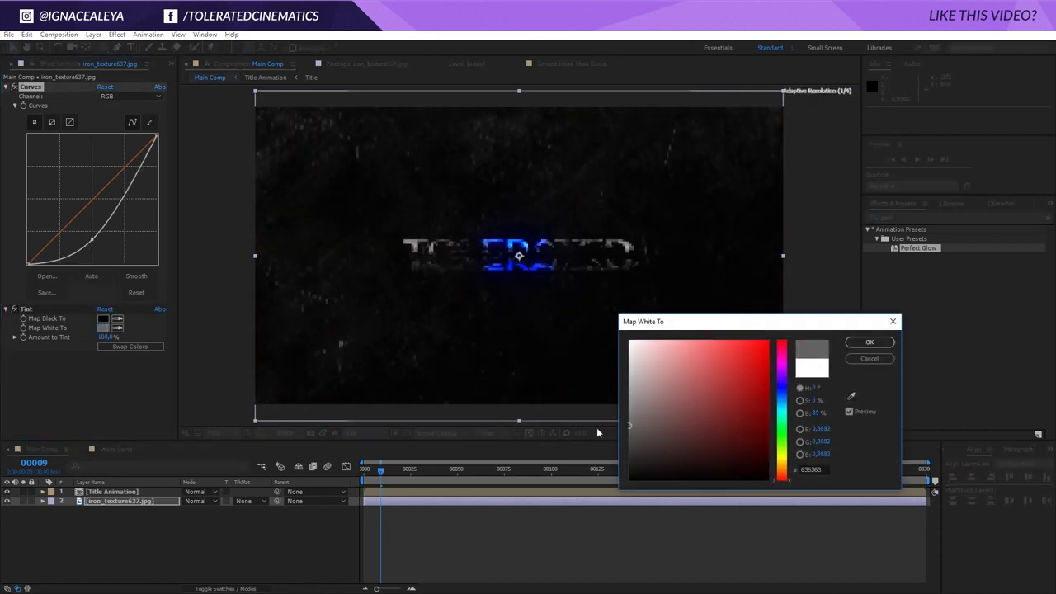
pyautogui.moveTo(777, 453); pyautogui.dragTo(783, 396)
pyautogui.moveTo(658, 463); pyautogui.dragTo(658, 439)
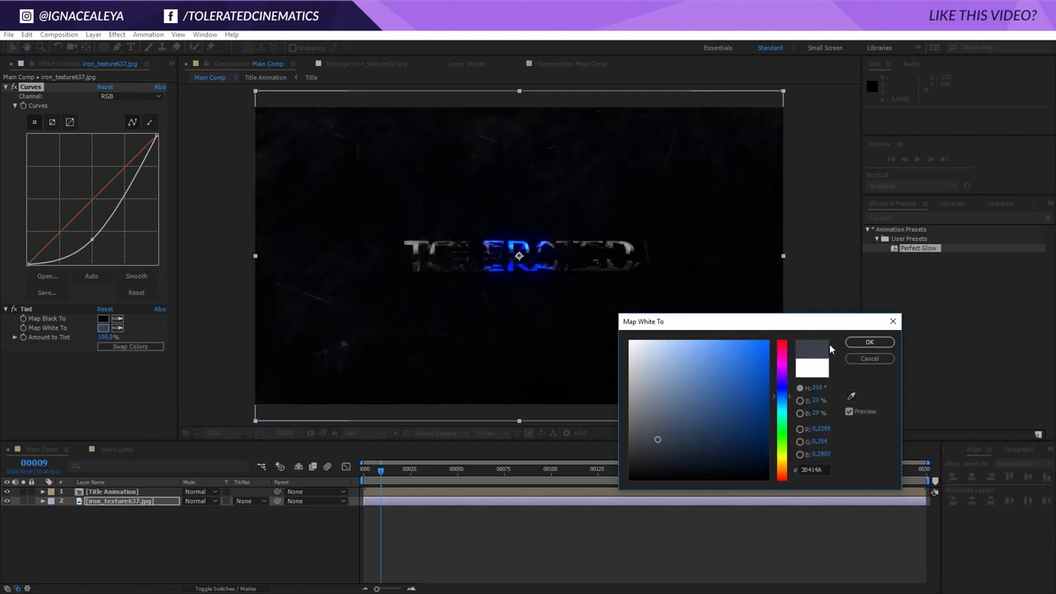
pyautogui.click(867, 342)
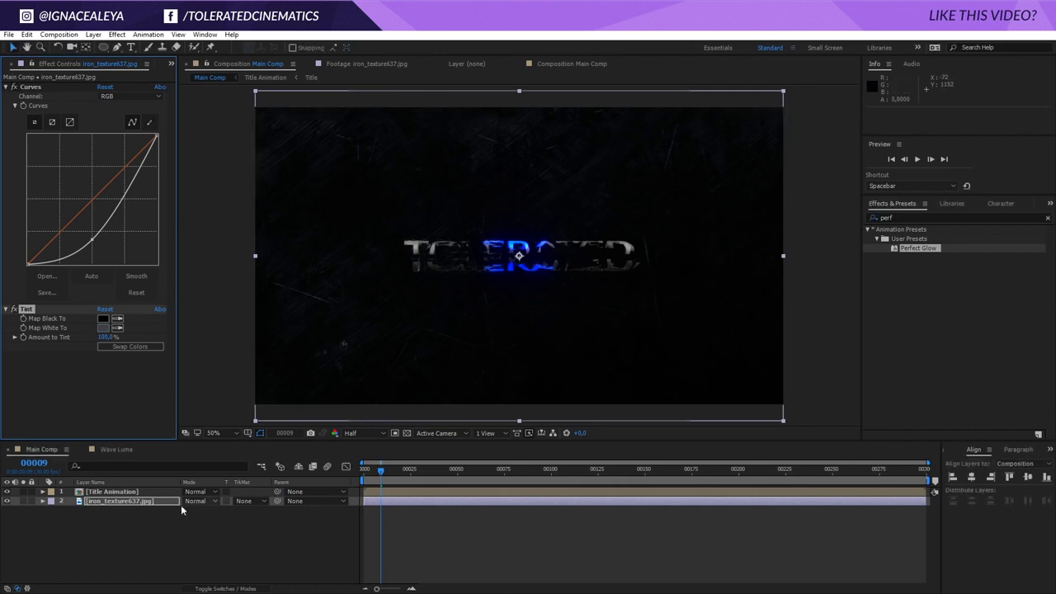
# Step: Turn both the Title Animation and iron texture layers into 3D layers
pyautogui.click(143, 505)
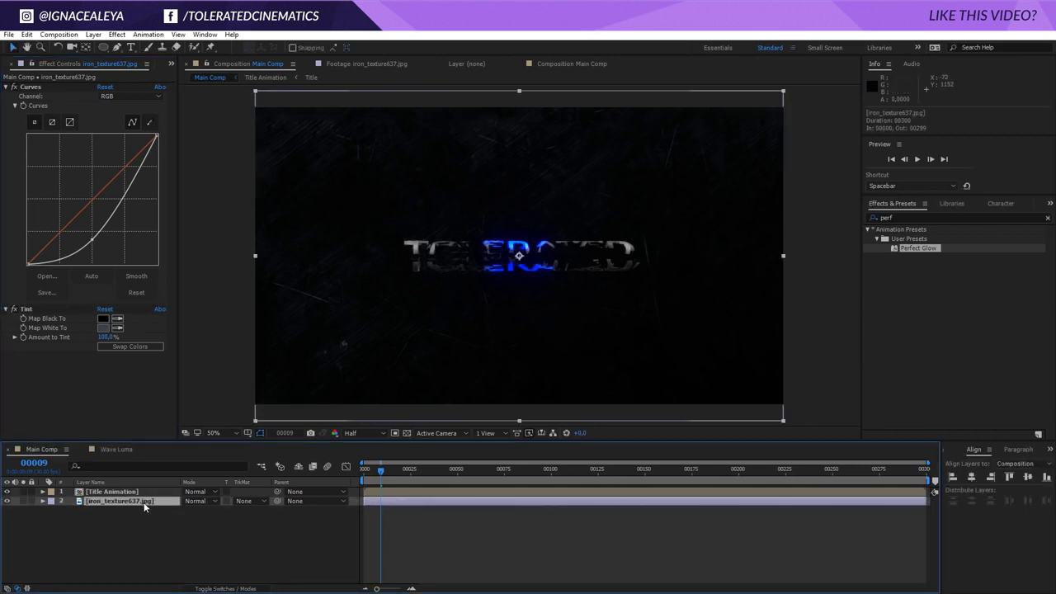
pyautogui.rightClick(145, 508)
pyautogui.moveTo(169, 433)
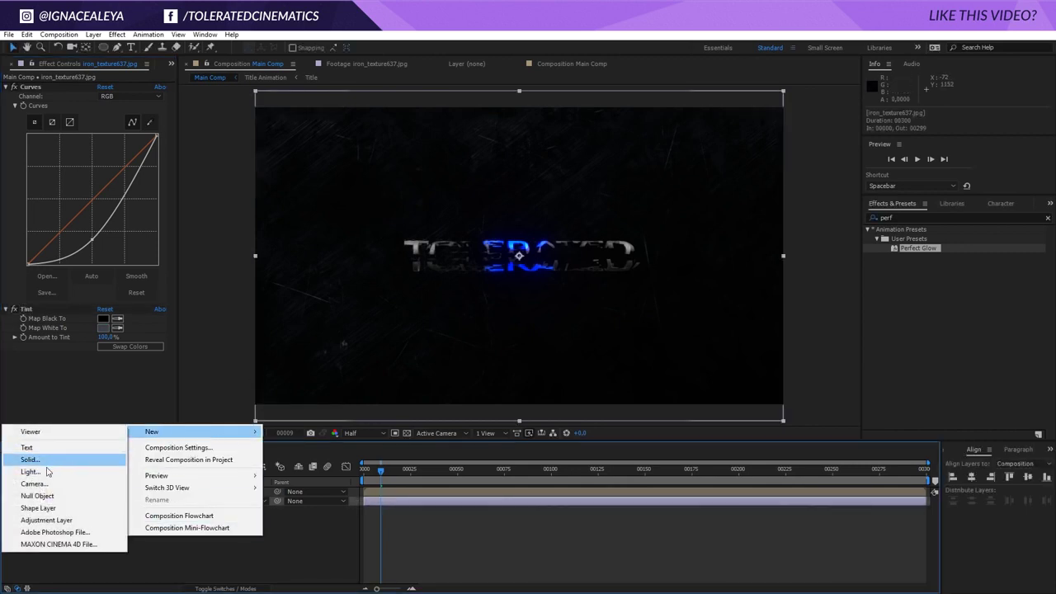
pyautogui.click(175, 571)
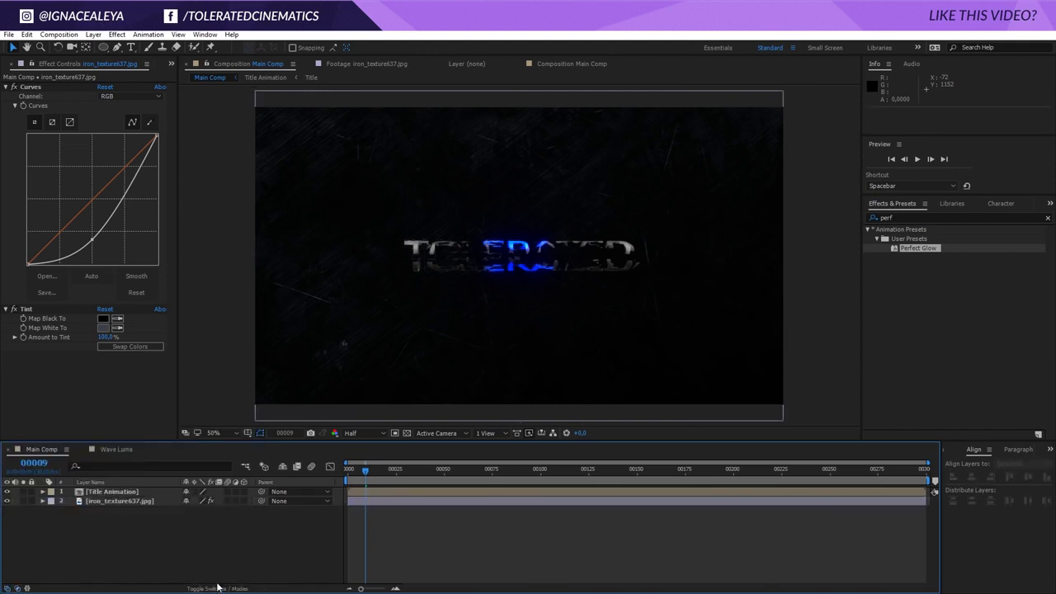
pyautogui.moveTo(244, 492); pyautogui.dragTo(235, 517)
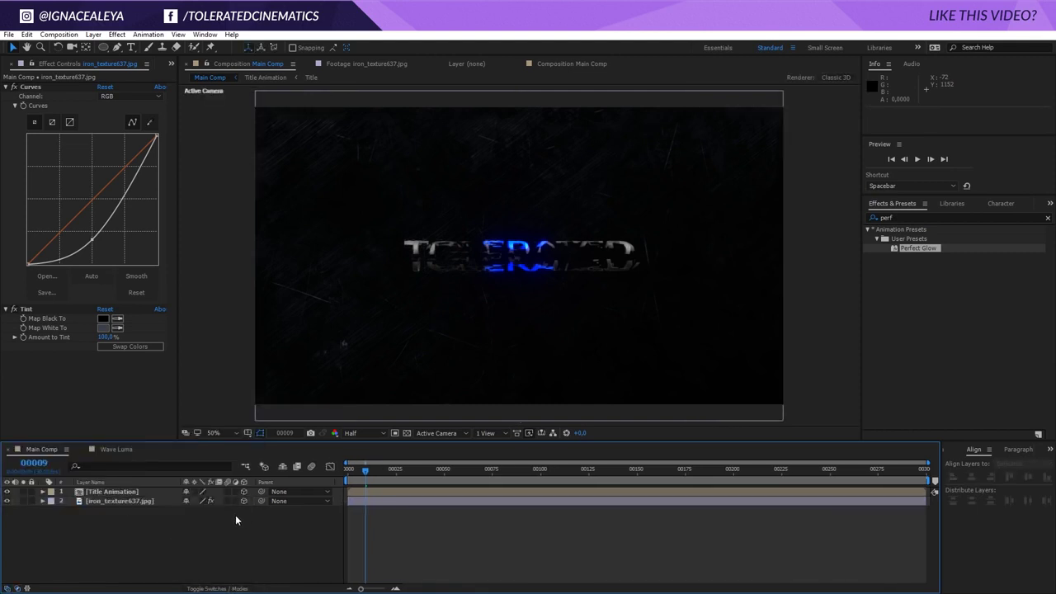
# Step: Set the iron texture's Z position to 10000 and scale it up to about 479% so it fills the frame
pyautogui.click(126, 506)
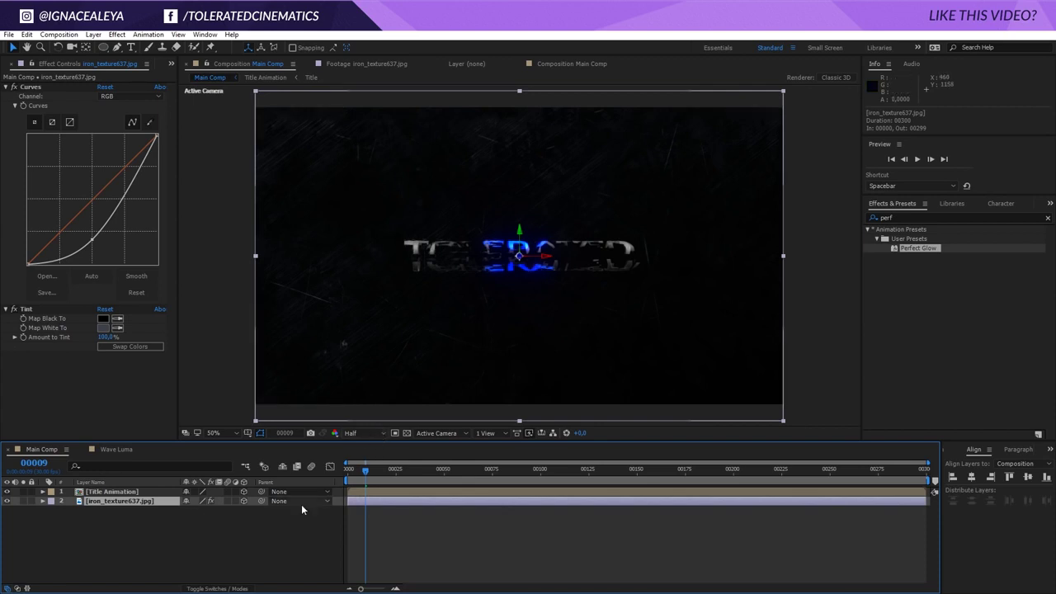
pyautogui.press('p')
pyautogui.click(223, 511)
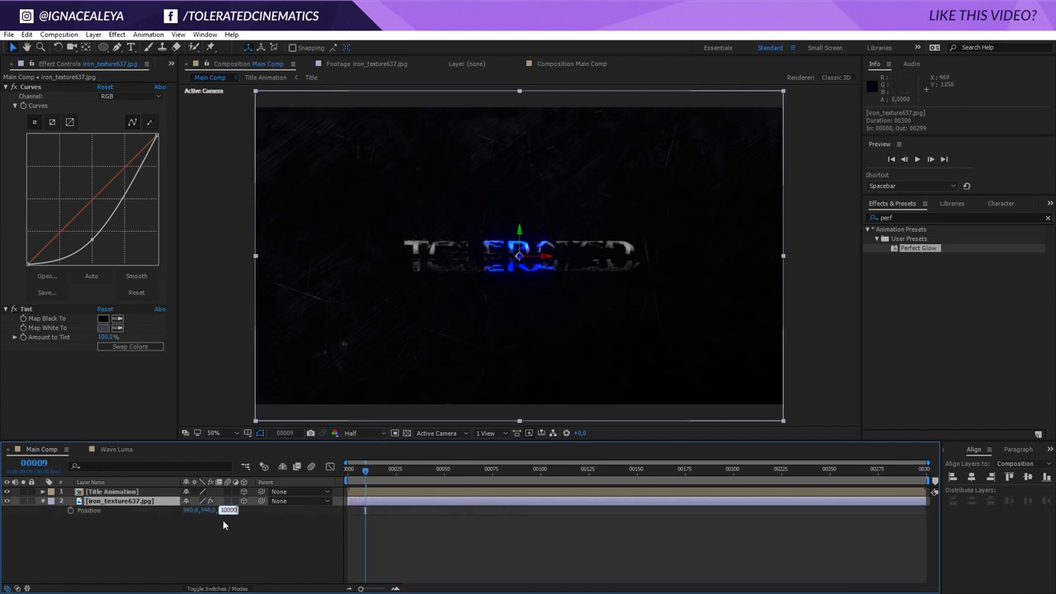
pyautogui.press('Return')
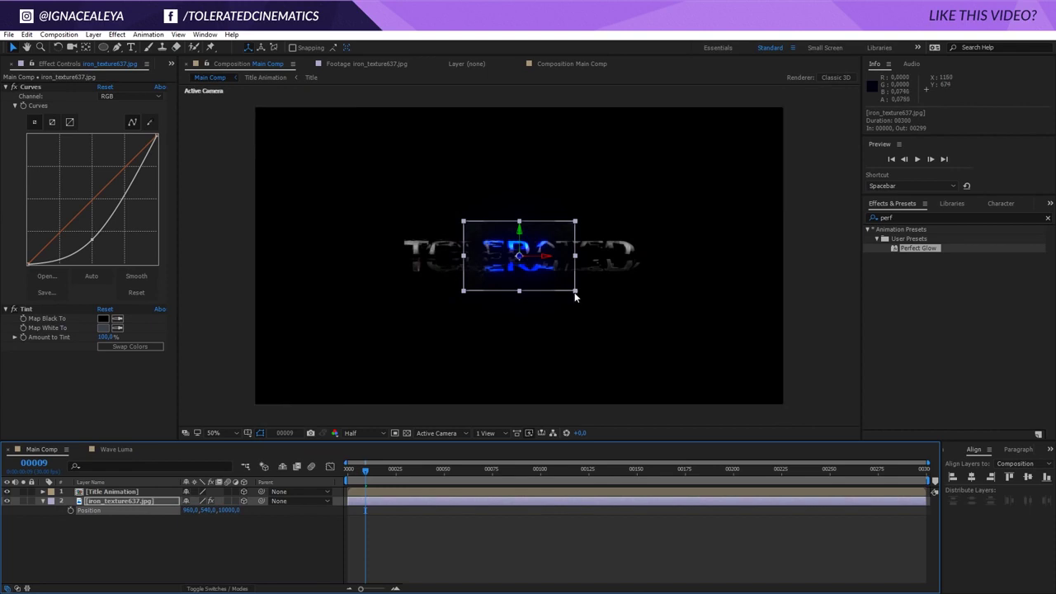
pyautogui.moveTo(575, 296); pyautogui.dragTo(788, 487)
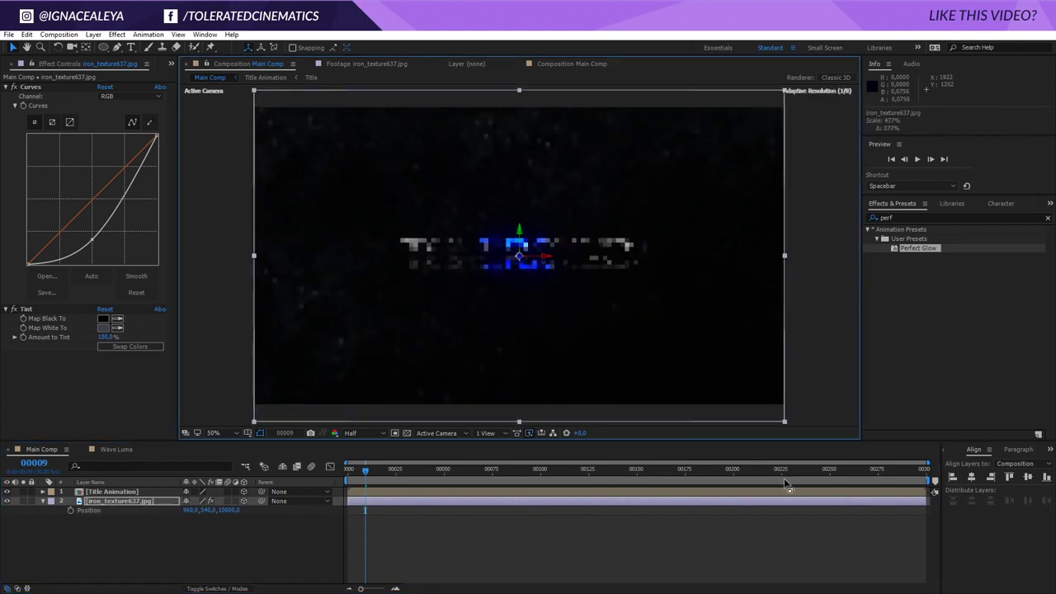
# Step: Create a two-node camera with the 35mm preset and enlarge the iron texture to fill the frame in its view
pyautogui.rightClick(240, 538)
pyautogui.moveTo(256, 431)
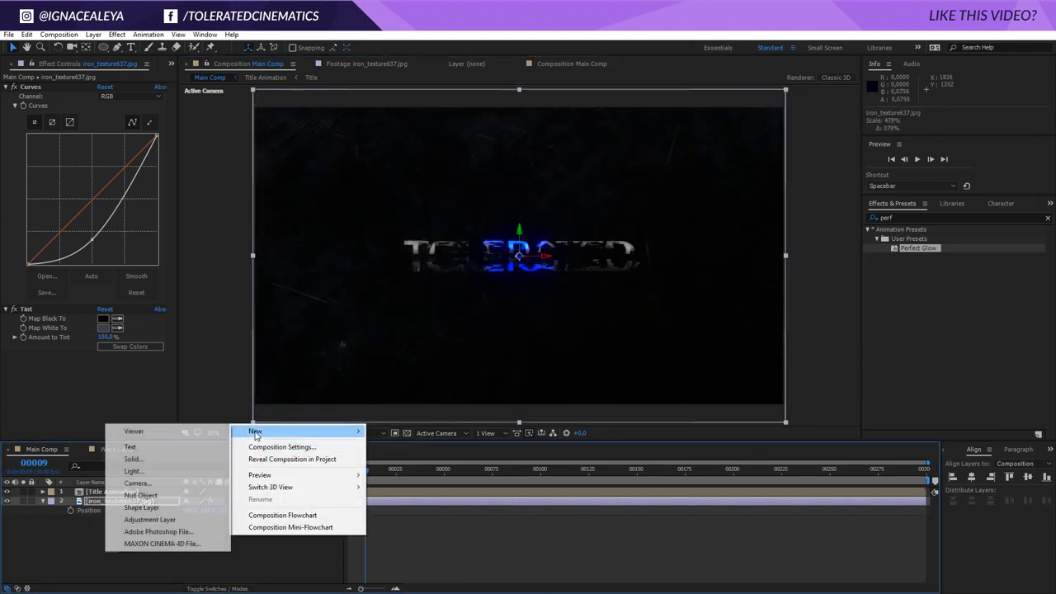
pyautogui.click(122, 485)
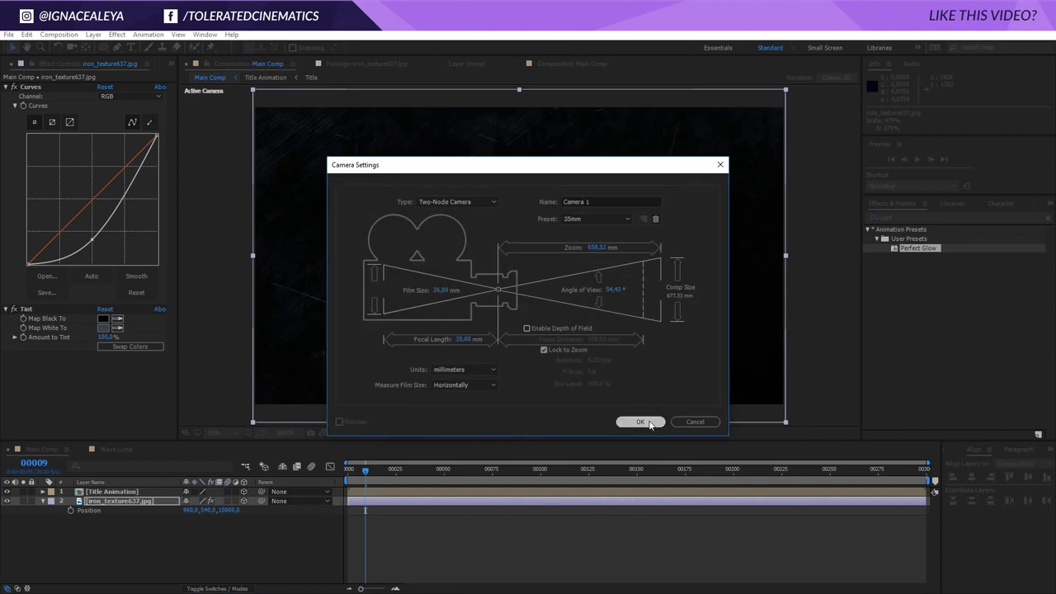
pyautogui.click(637, 421)
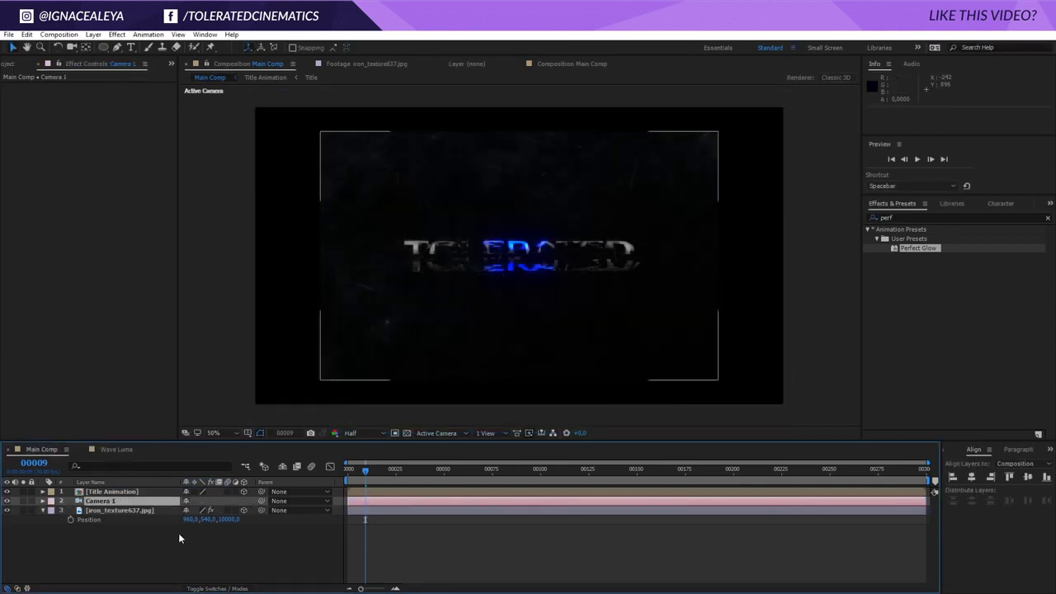
pyautogui.click(117, 512)
pyautogui.moveTo(719, 383); pyautogui.dragTo(784, 422)
# Step: Keyframe the camera's Position at the first frame, set its Z to about -1165.7 at frame 299, and preview the push-in
pyautogui.click(103, 501)
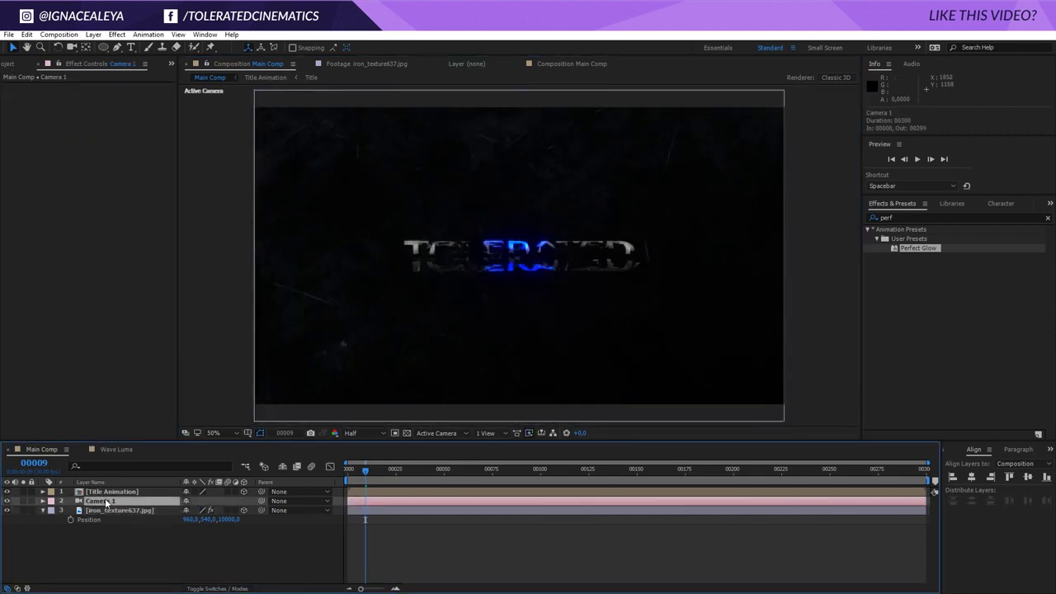
pyautogui.press('p')
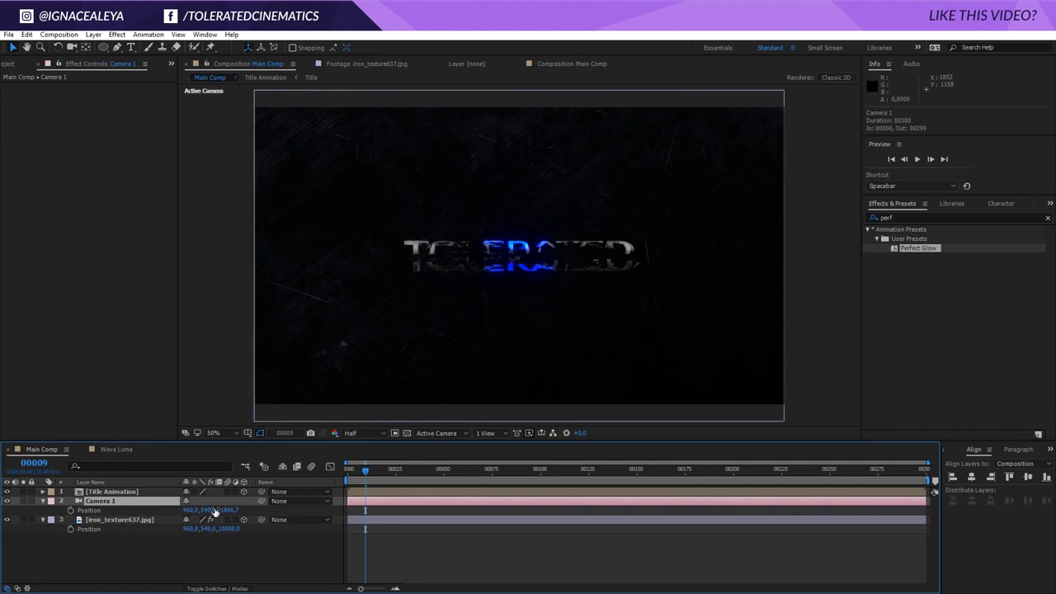
pyautogui.moveTo(355, 472); pyautogui.dragTo(715, 499)
pyautogui.click(71, 510)
pyautogui.press('End')
pyautogui.moveTo(225, 510); pyautogui.dragTo(573, 486)
pyautogui.click(534, 543)
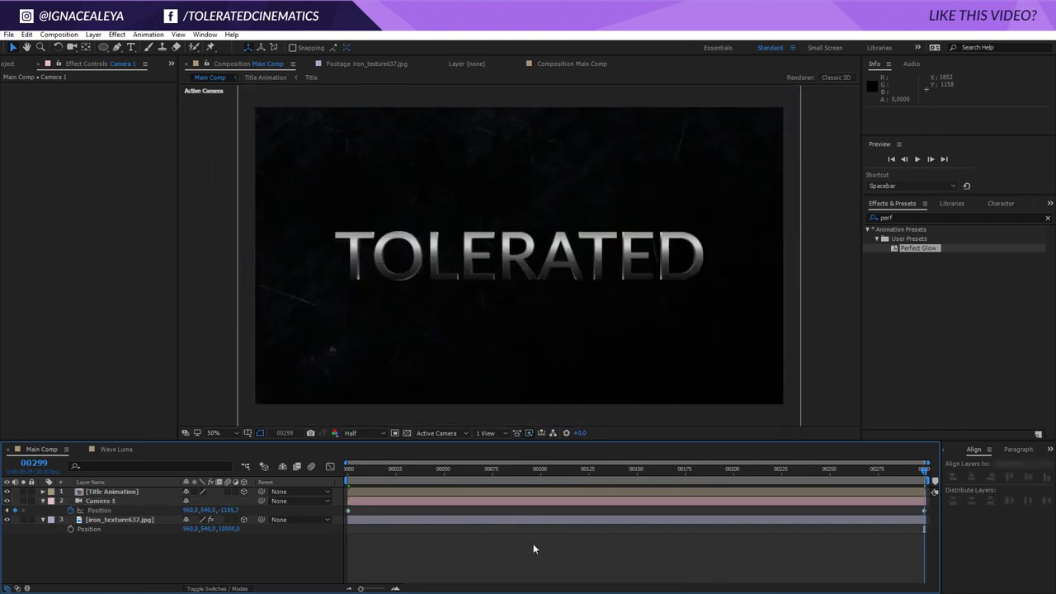
pyautogui.press('space')
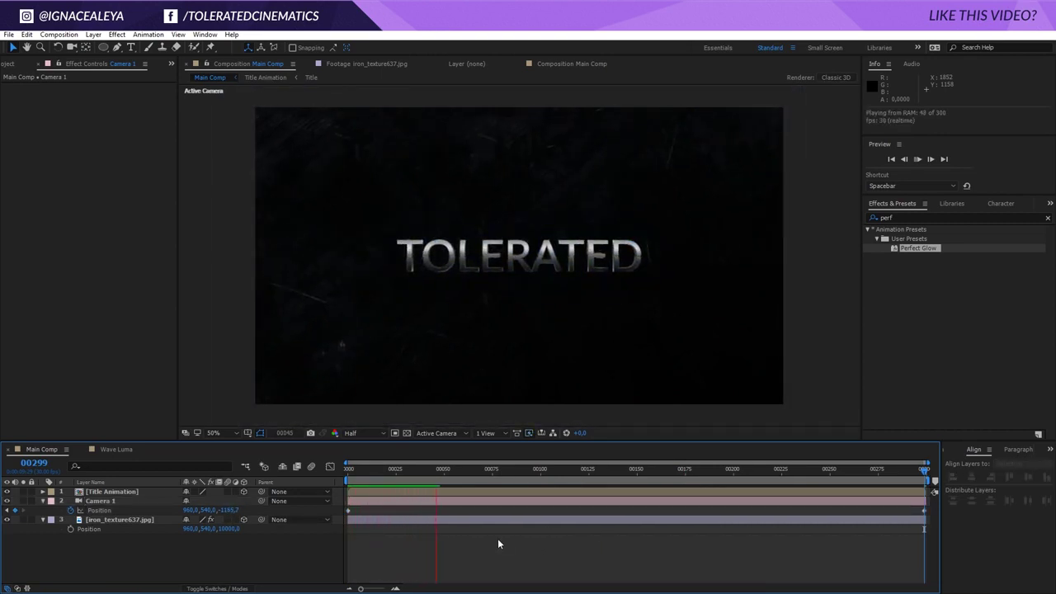
pyautogui.click(413, 480)
# Step: Add a white point light with smooth falloff above the iron texture layer in Main Comp
pyautogui.click(120, 522)
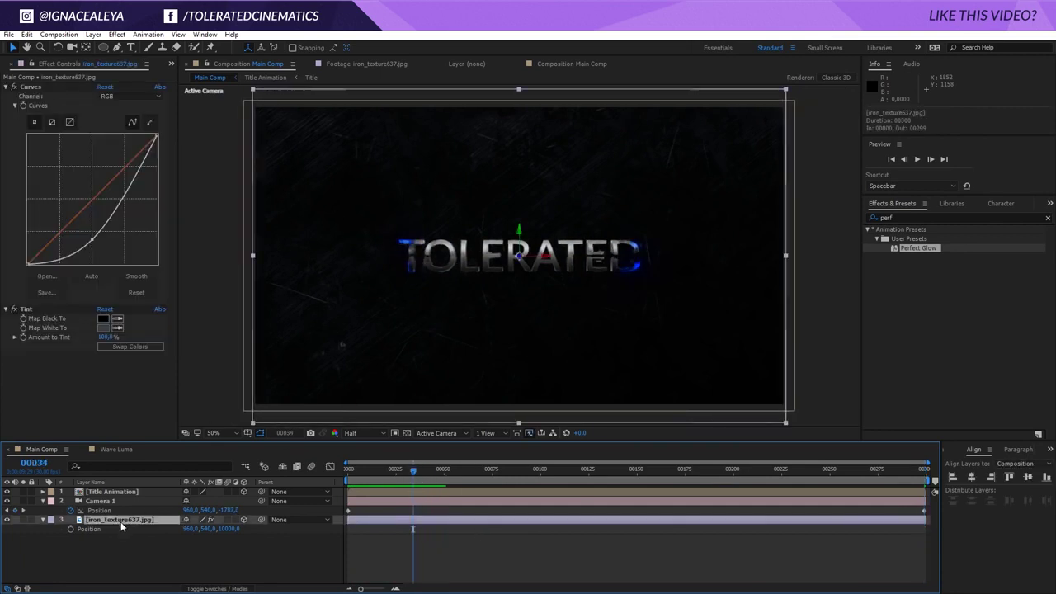
pyautogui.rightClick(141, 552)
pyautogui.moveTo(166, 450)
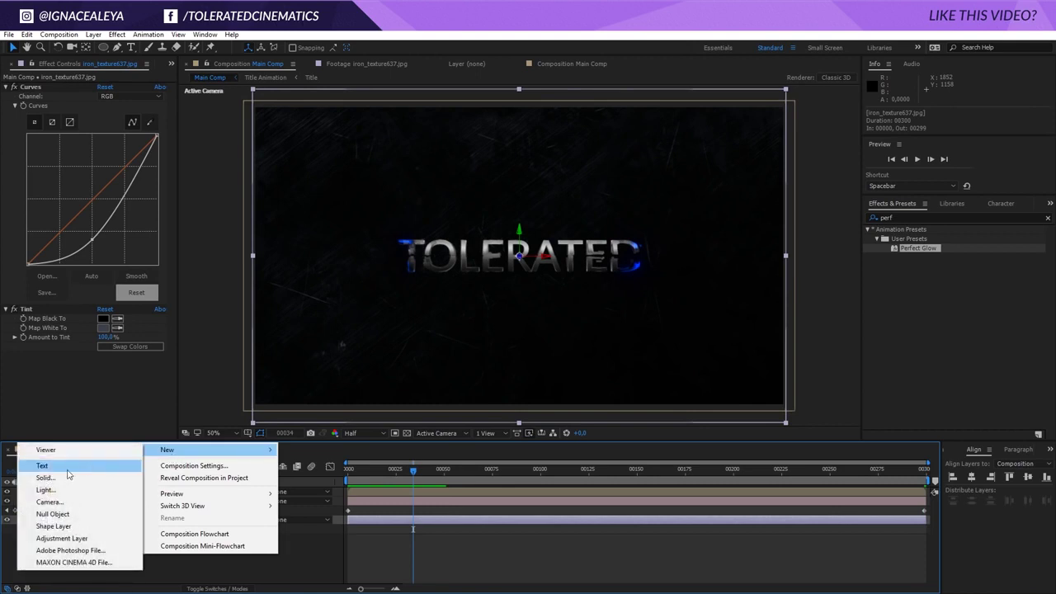
pyautogui.click(61, 494)
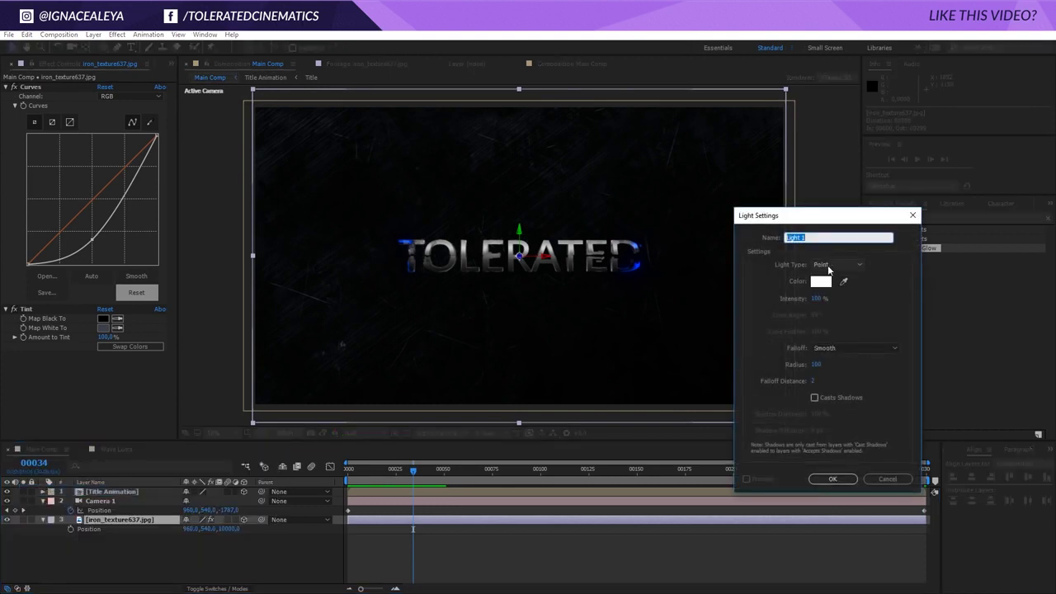
pyautogui.click(833, 479)
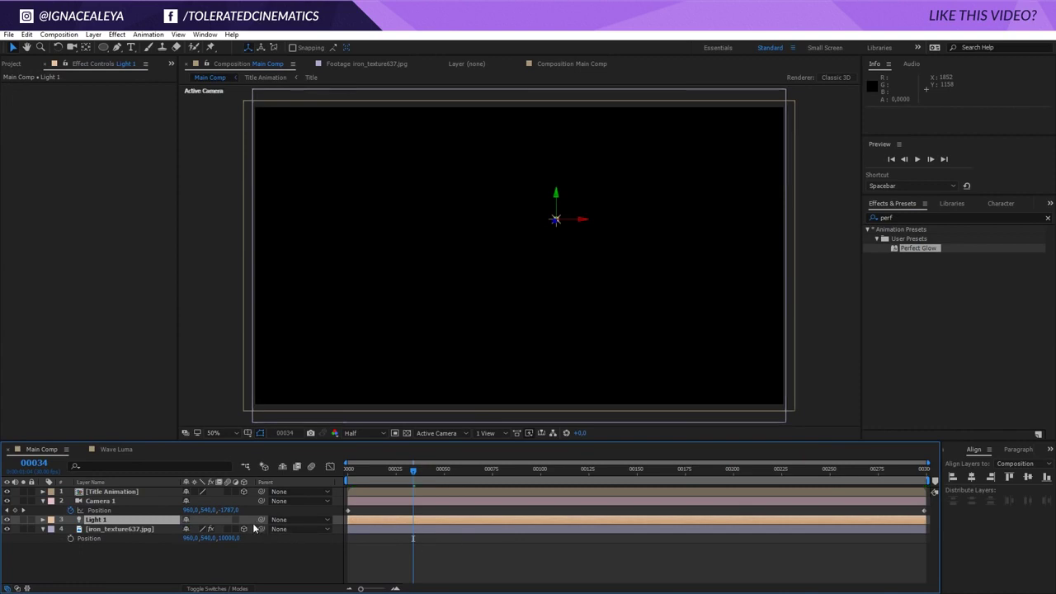
# Step: Set Light 1's Z position to about 9900, just in front of the iron texture
pyautogui.press('p')
pyautogui.click(236, 528)
pyautogui.write('1000')
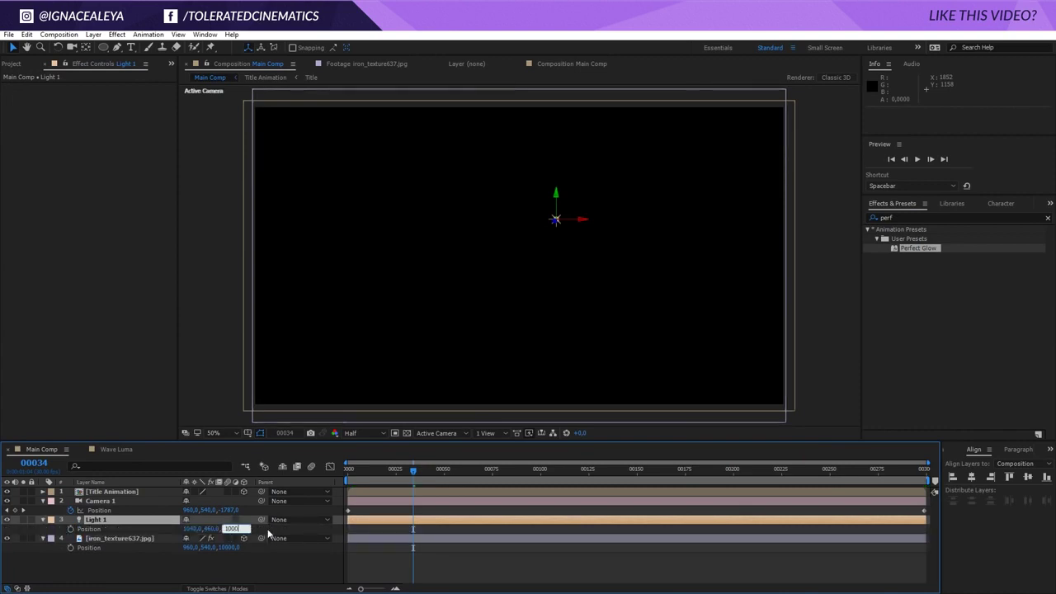
pyautogui.press('Return')
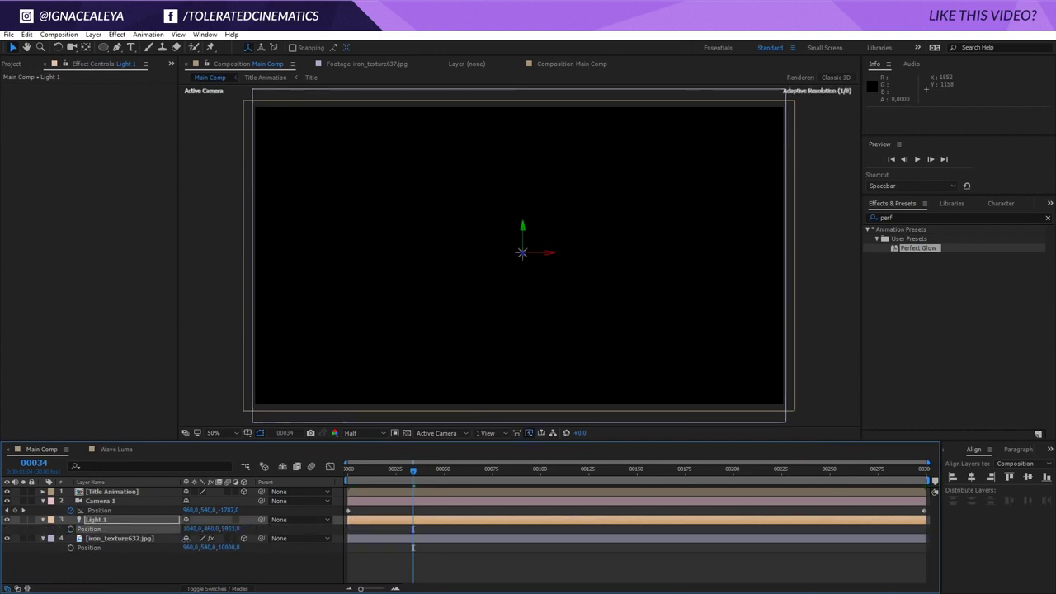
# Step: Set Light 1's falloff radius to 1228 and raise its intensity to about 1421%
pyautogui.click(150, 518)
pyautogui.press('a')
pyautogui.press('a')
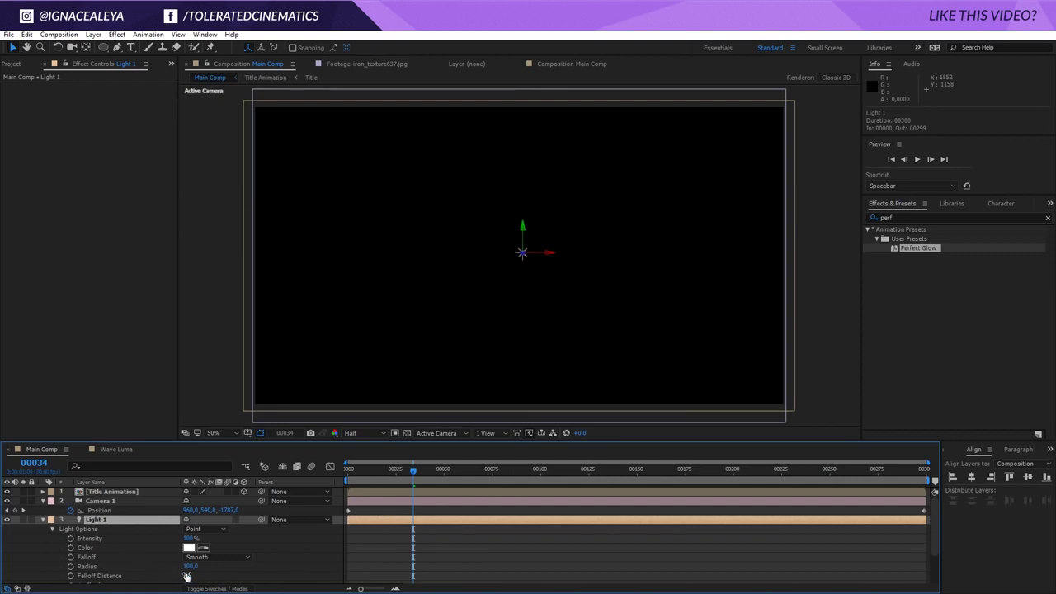
pyautogui.moveTo(189, 566); pyautogui.dragTo(254, 567)
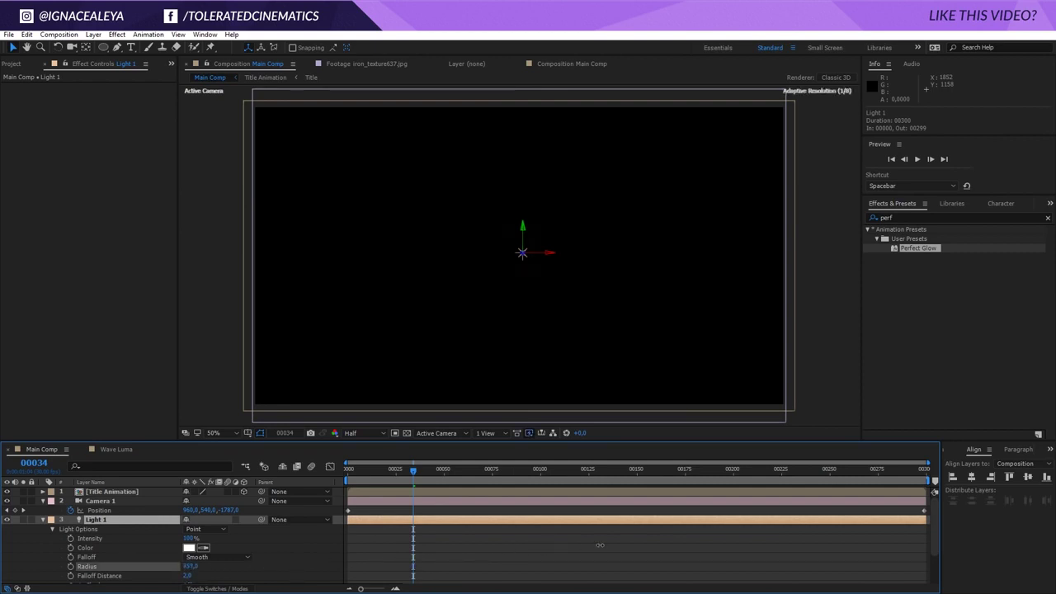
pyautogui.moveTo(600, 545); pyautogui.dragTo(605, 551)
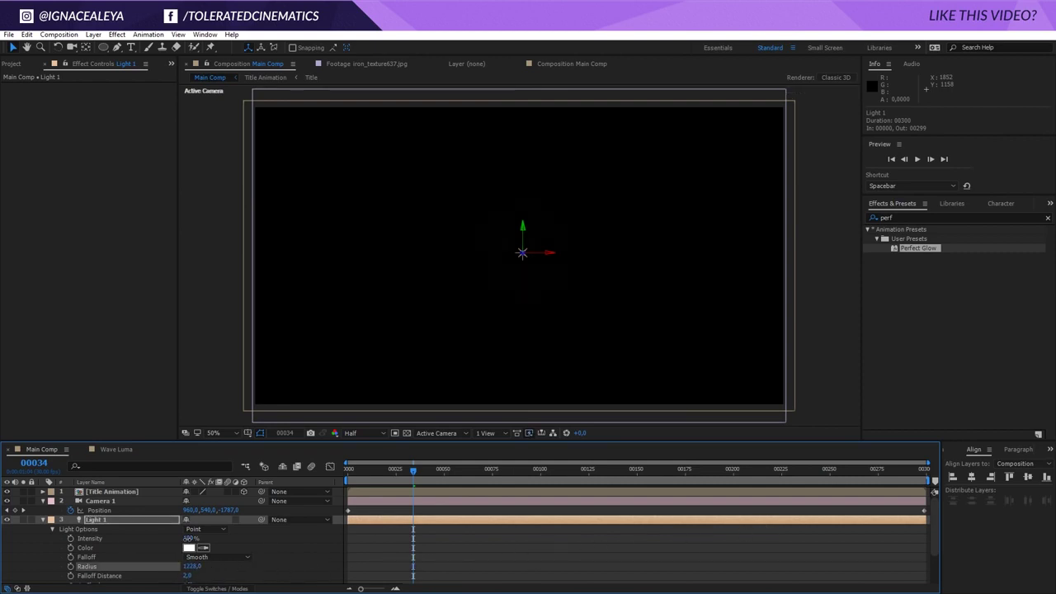
pyautogui.moveTo(189, 538); pyautogui.dragTo(519, 520)
pyautogui.moveTo(592, 516); pyautogui.dragTo(615, 518)
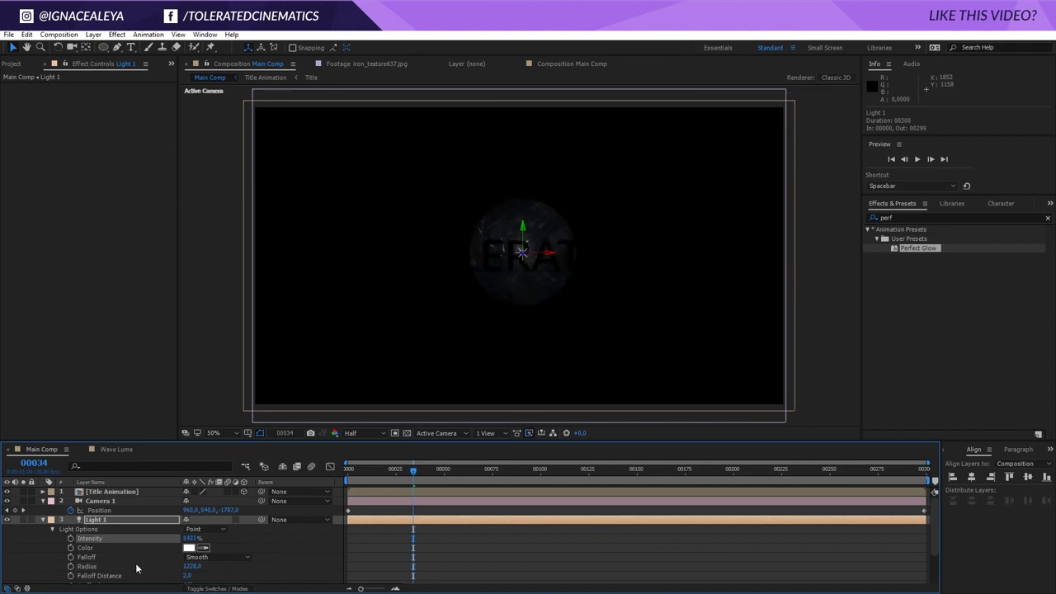
# Step: Increase Light 1's Falloff Distance to about 7496 so its glow fades gradually across the texture
pyautogui.scroll(-3, 139, 571)
pyautogui.moveTo(189, 547); pyautogui.dragTo(499, 526)
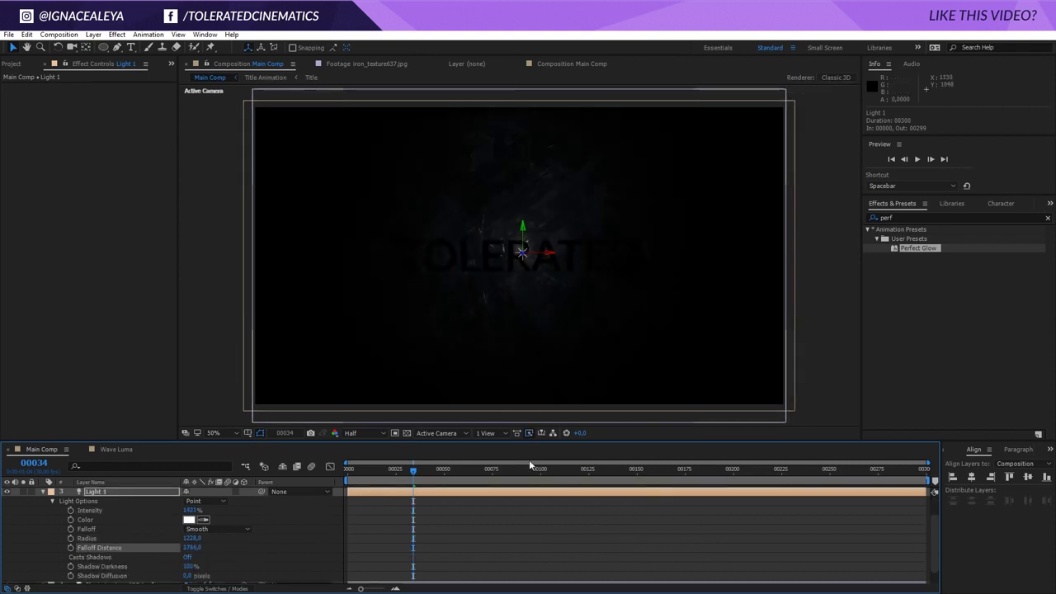
pyautogui.moveTo(188, 547); pyautogui.dragTo(561, 546)
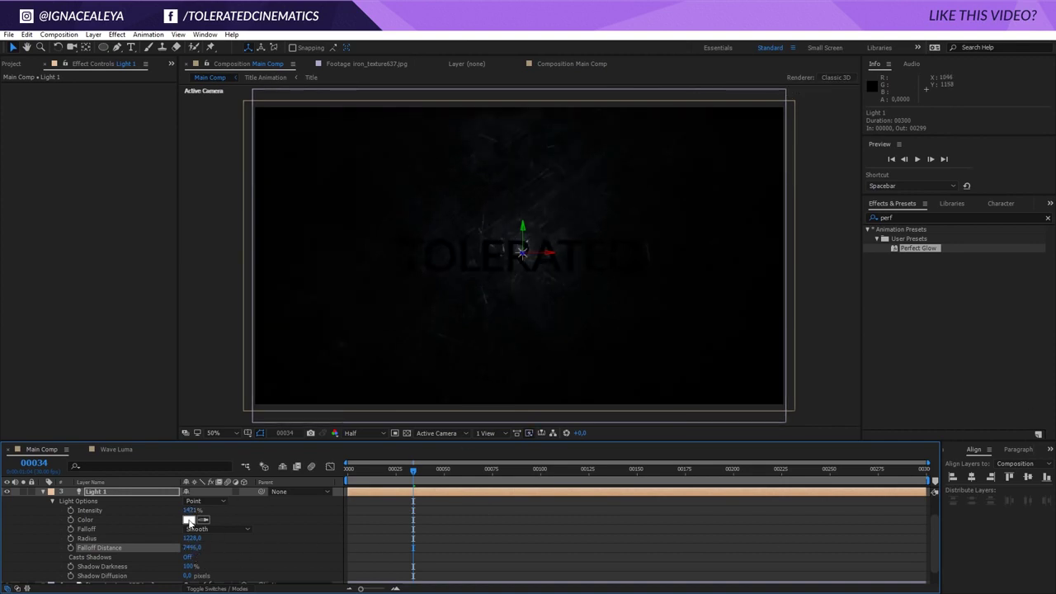
# Step: Turn off Accepts Lights in the Title Animation layer's material options
pyautogui.scroll(2, 83, 507)
pyautogui.click(101, 492)
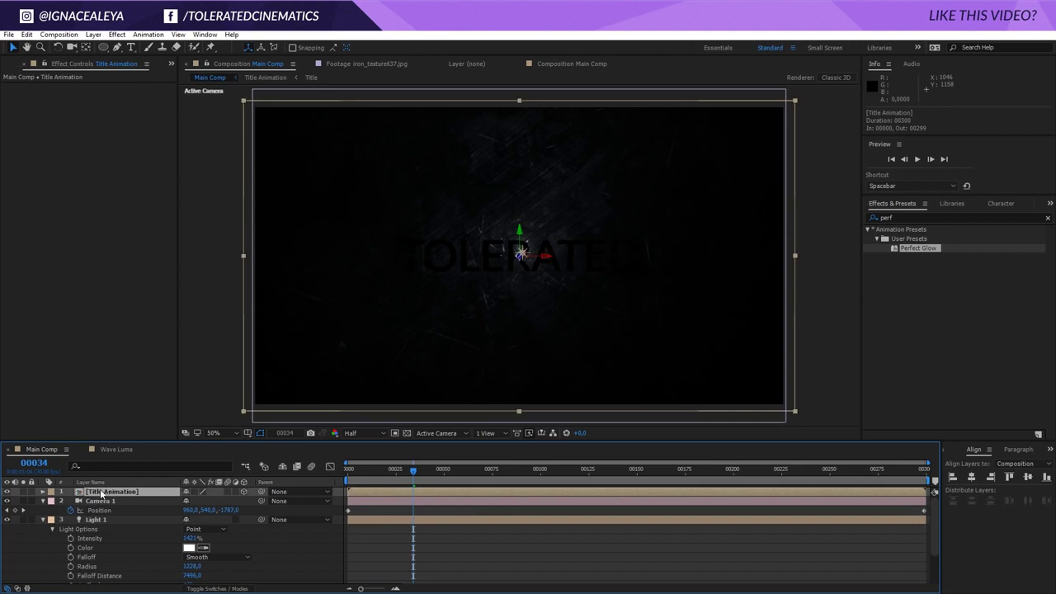
pyautogui.press('a')
pyautogui.press('a')
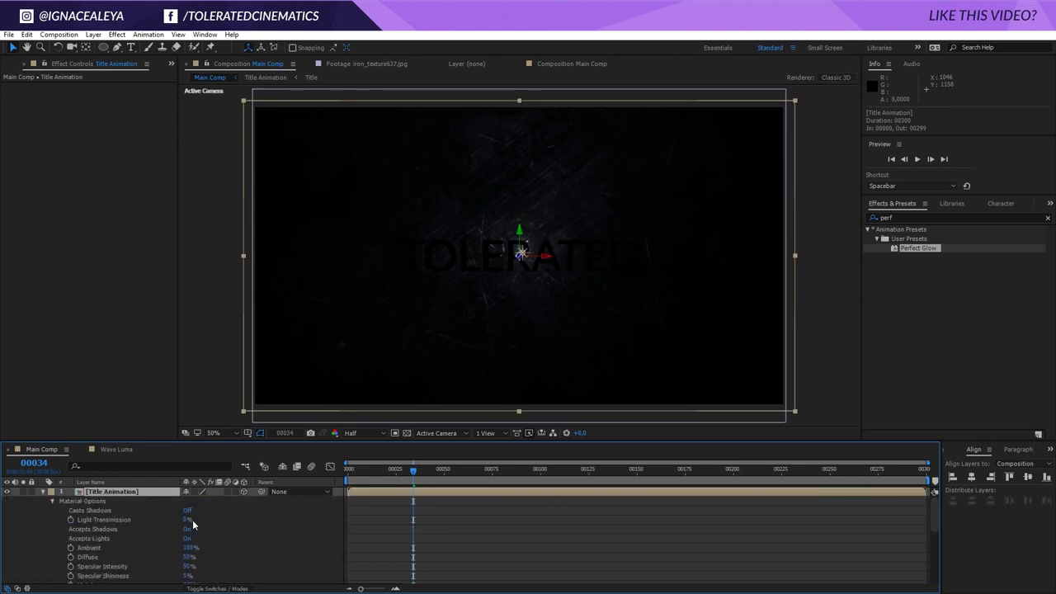
pyautogui.click(187, 539)
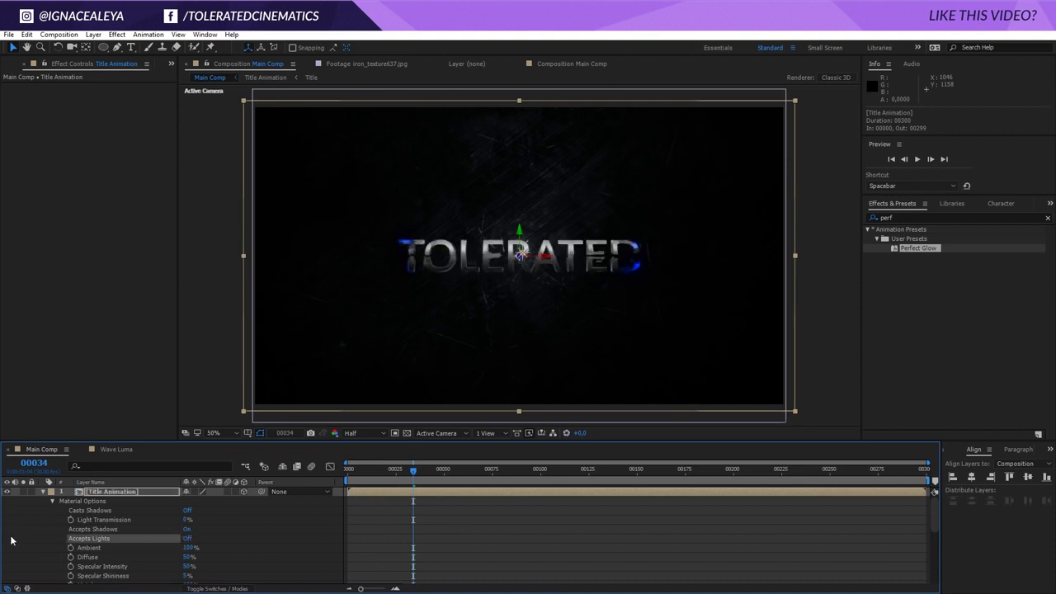
pyautogui.click(42, 492)
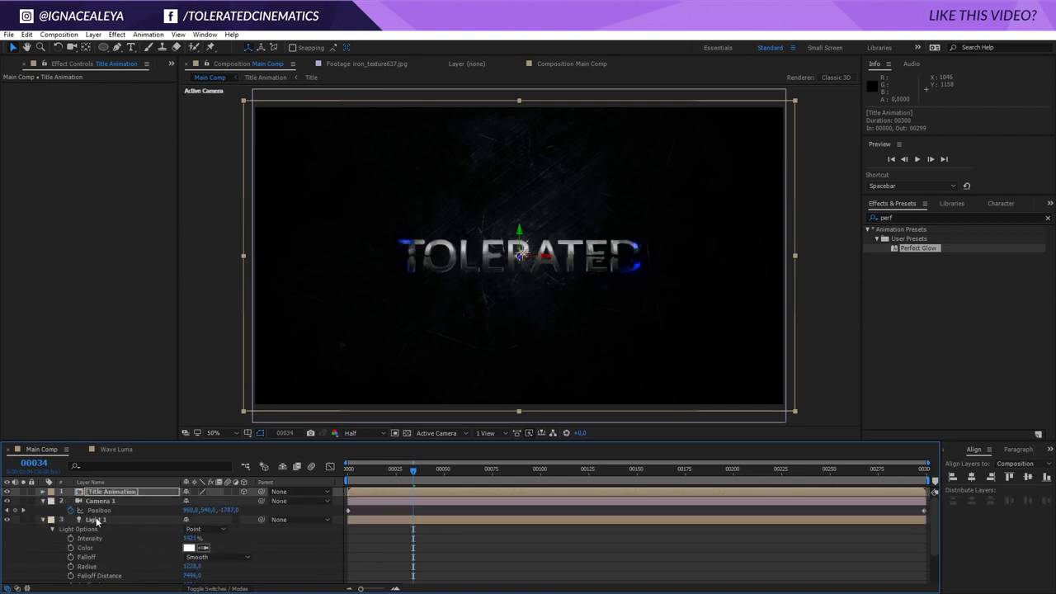
# Step: Compare the scene with Light 1 hidden and shown
pyautogui.click(97, 519)
pyautogui.click(7, 520)
pyautogui.click(7, 520)
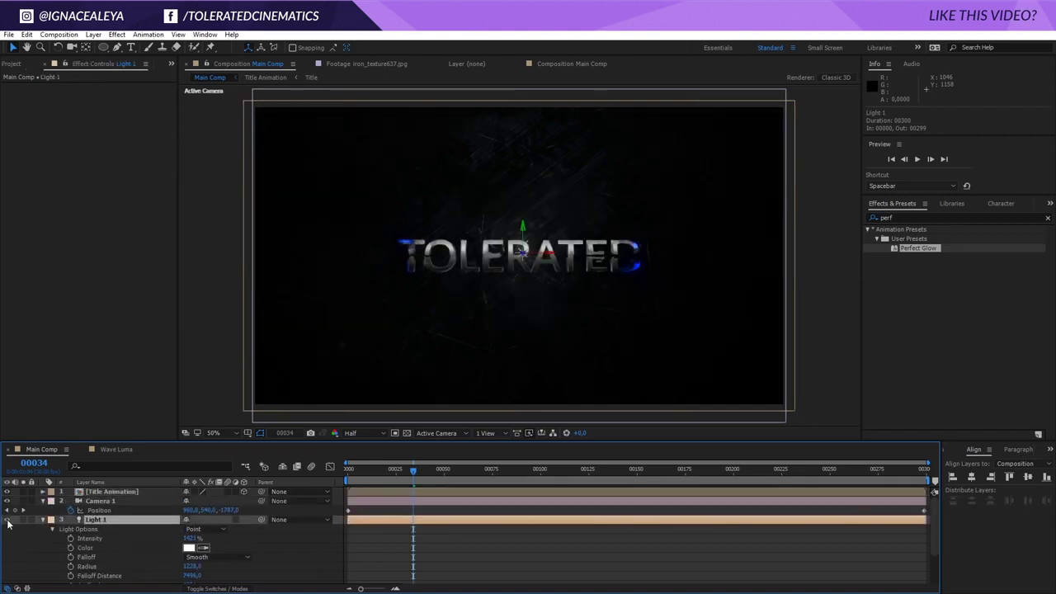
# Step: Tint Light 1 blue, trying #3288D8 before settling on a paler, less saturated blue
pyautogui.click(191, 548)
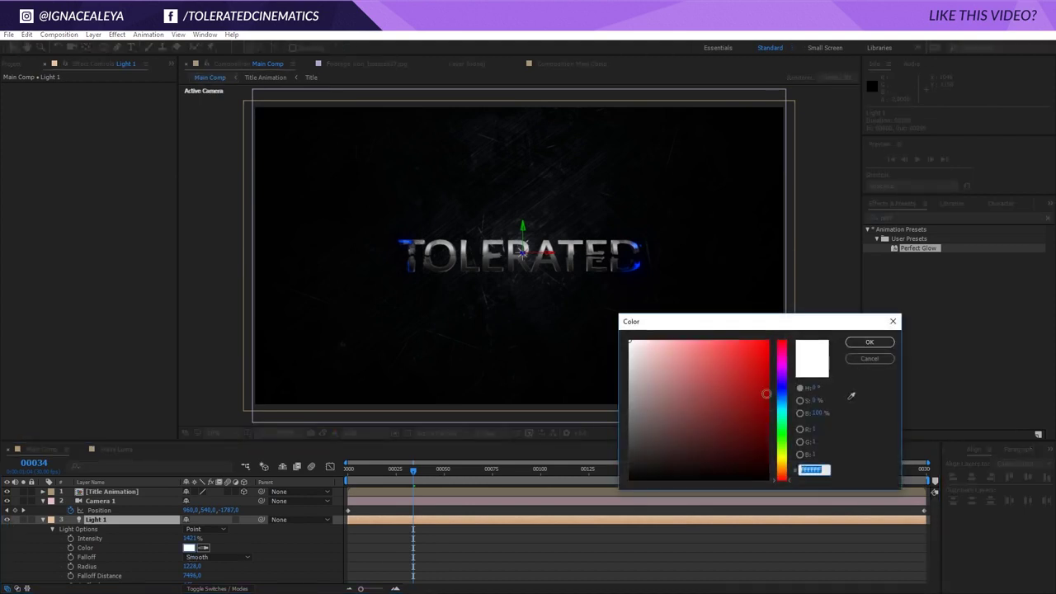
pyautogui.click(784, 401)
pyautogui.click(702, 369)
pyautogui.click(735, 361)
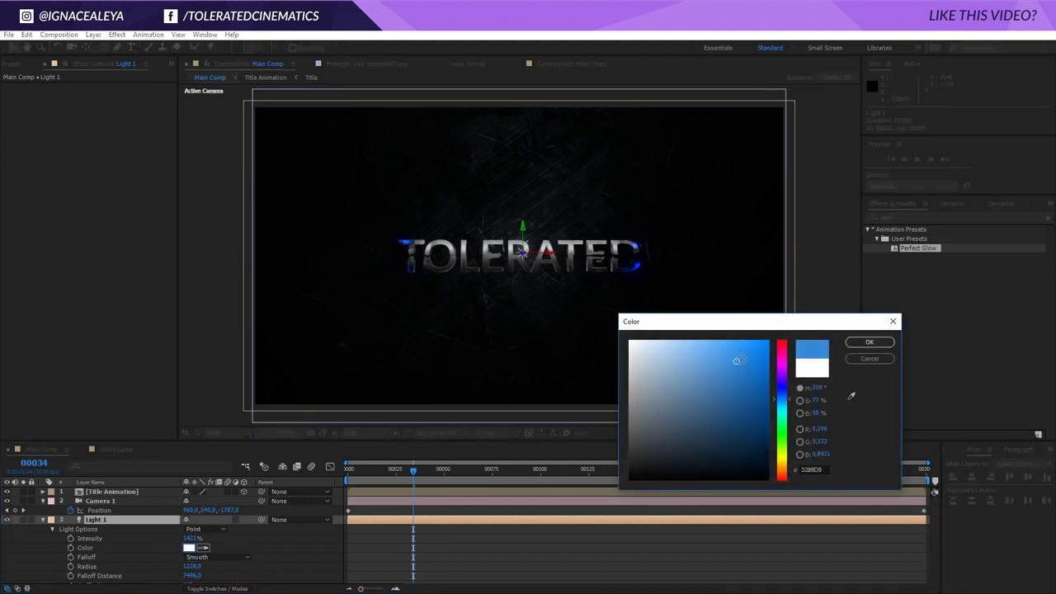
pyautogui.click(869, 341)
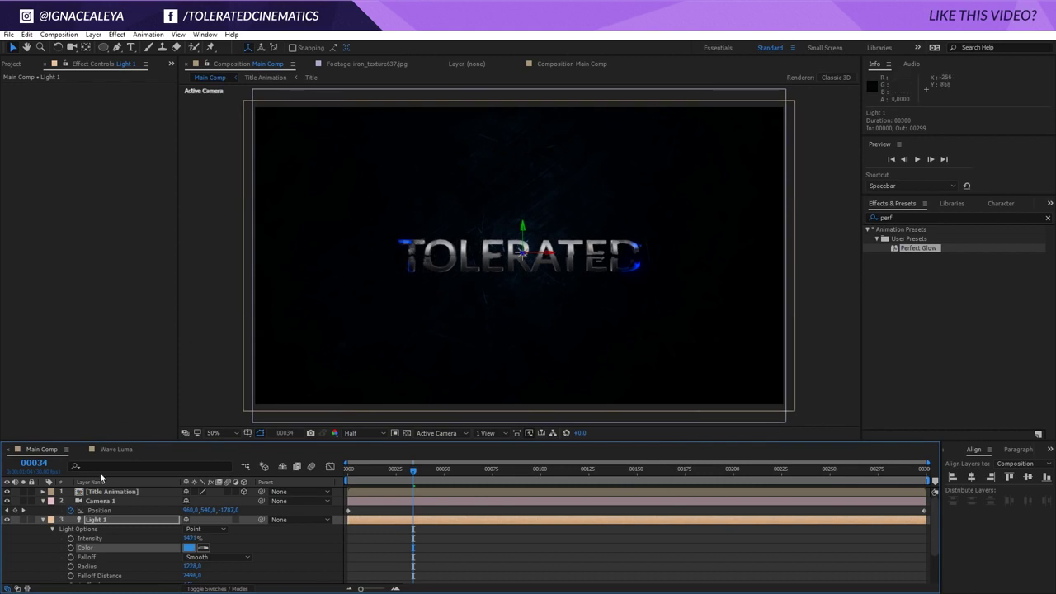
pyautogui.click(190, 549)
pyautogui.click(696, 368)
pyautogui.click(684, 361)
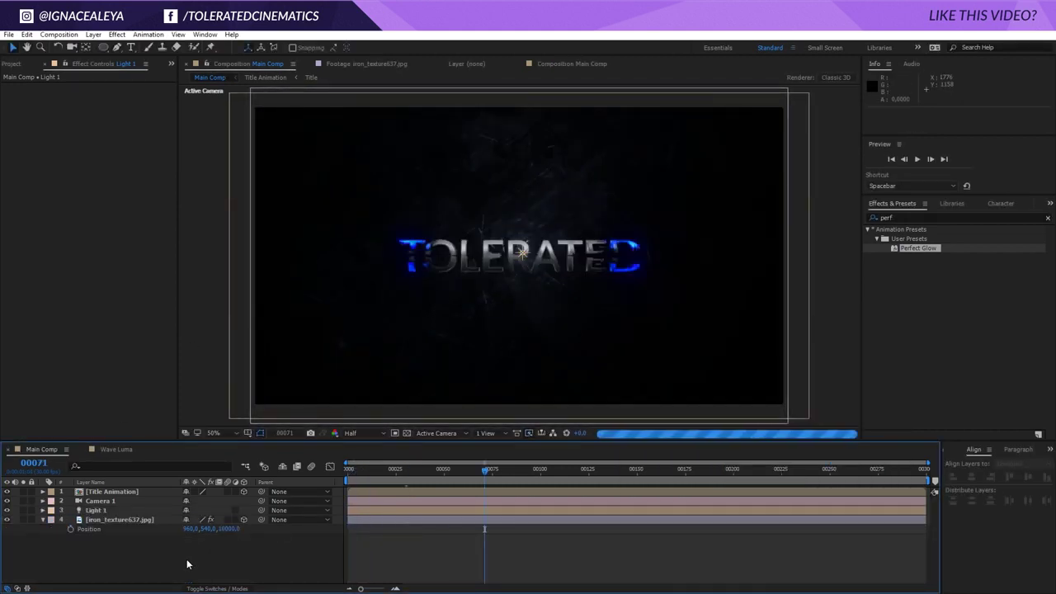
# Step: Try a new adjustment layer with a Curves effect, shaping its RGB curve into a gentle S for contrast
pyautogui.rightClick(185, 561)
pyautogui.moveTo(223, 456)
pyautogui.click(115, 545)
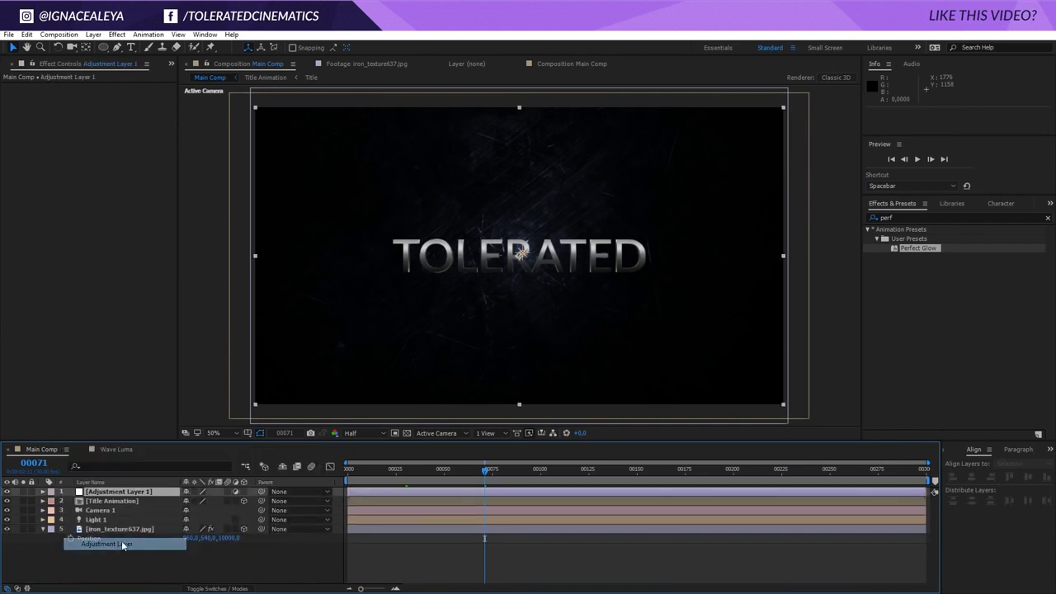
pyautogui.click(117, 34)
pyautogui.moveTo(51, 150)
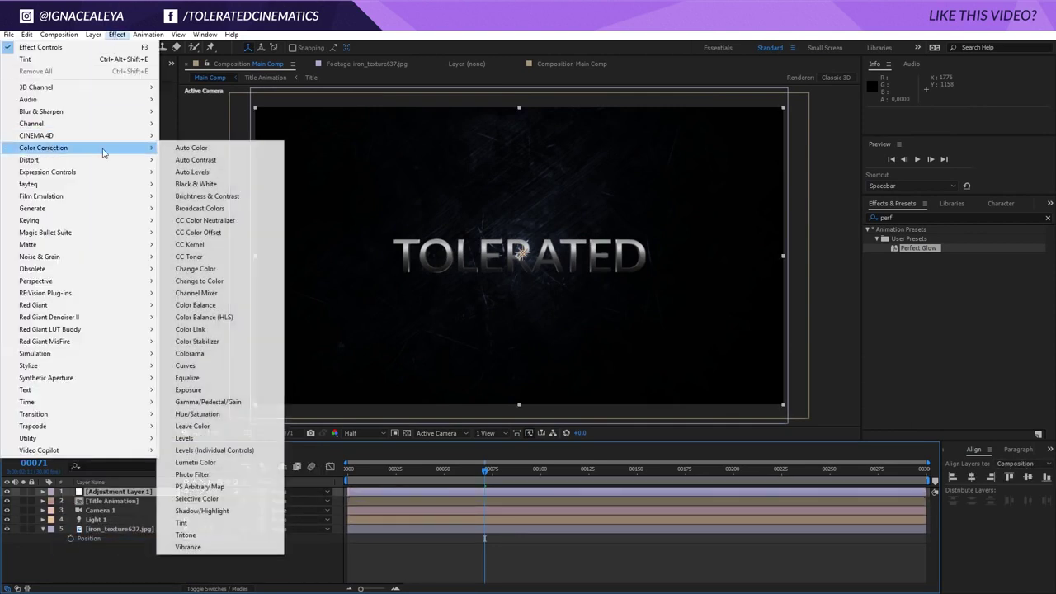
pyautogui.click(200, 369)
pyautogui.moveTo(62, 229); pyautogui.dragTo(63, 241)
pyautogui.moveTo(107, 185); pyautogui.dragTo(107, 175)
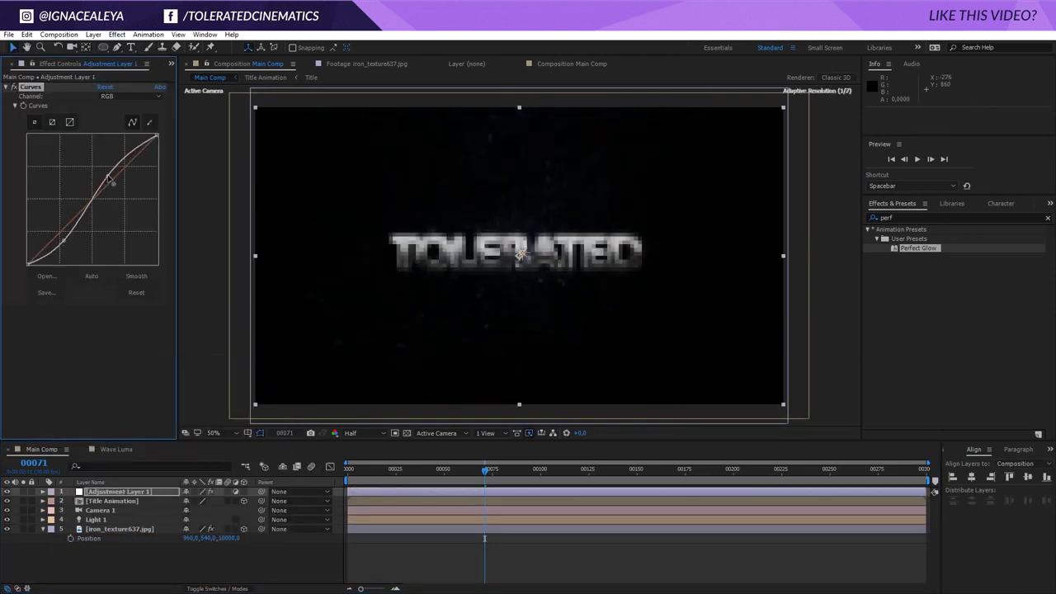
pyautogui.moveTo(65, 245); pyautogui.dragTo(59, 234)
# Step: Try a cool grade in the adjustment layer's Curves by raising the blue channel and lowering the red channel
pyautogui.click(142, 96)
pyautogui.click(122, 120)
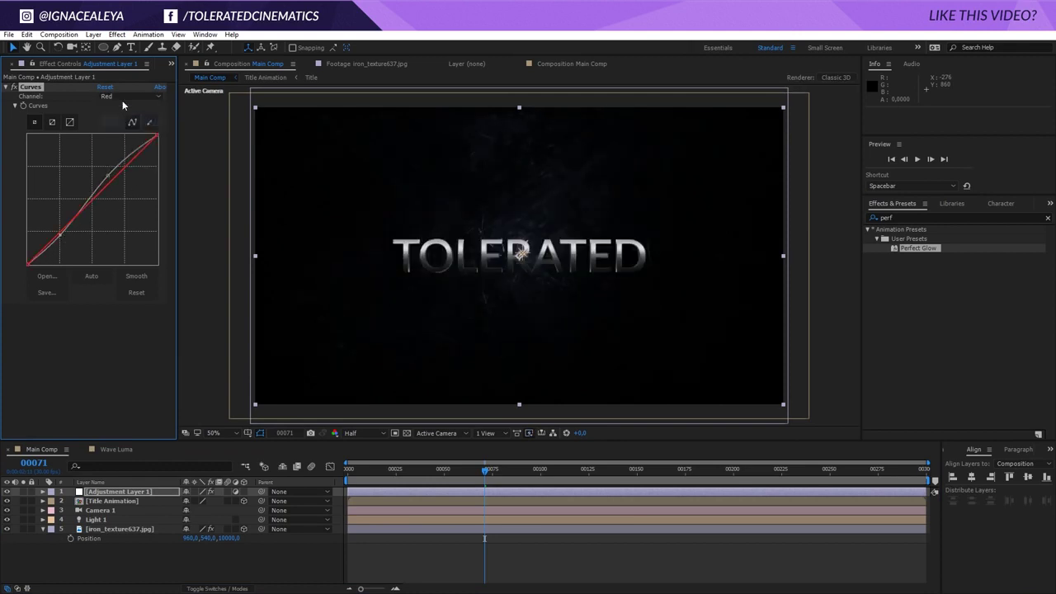
pyautogui.click(136, 97)
pyautogui.click(123, 145)
pyautogui.moveTo(105, 179); pyautogui.dragTo(93, 183)
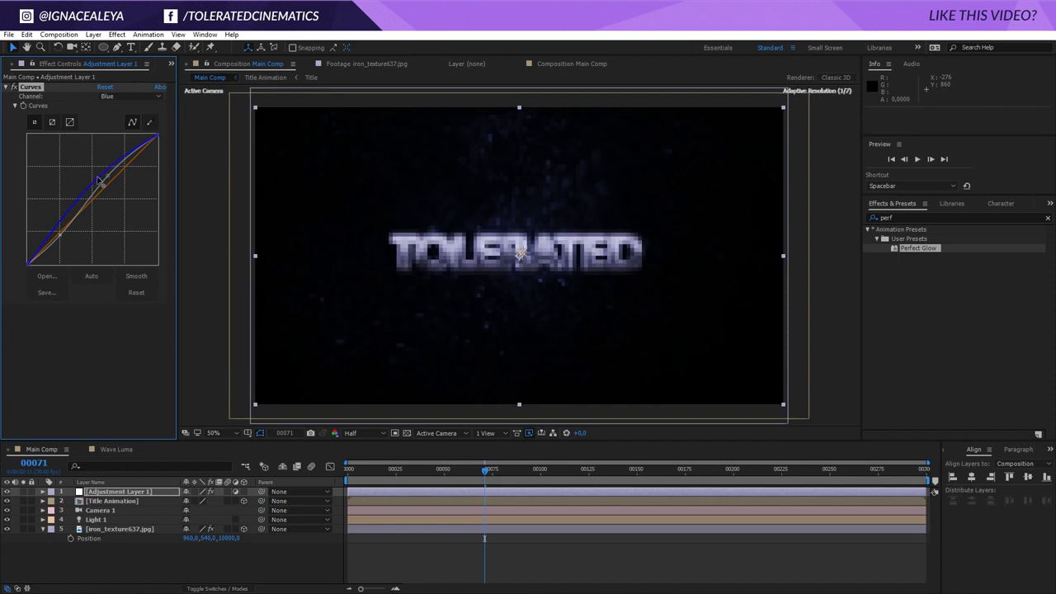
pyautogui.click(133, 97)
pyautogui.click(122, 120)
pyautogui.click(137, 96)
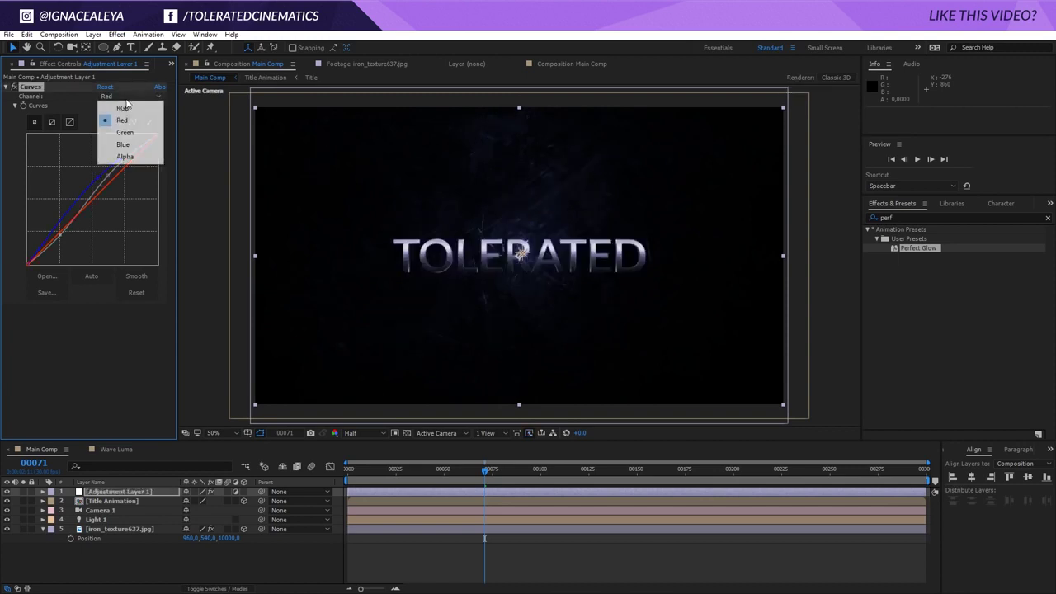
pyautogui.click(122, 120)
pyautogui.moveTo(98, 205); pyautogui.dragTo(100, 209)
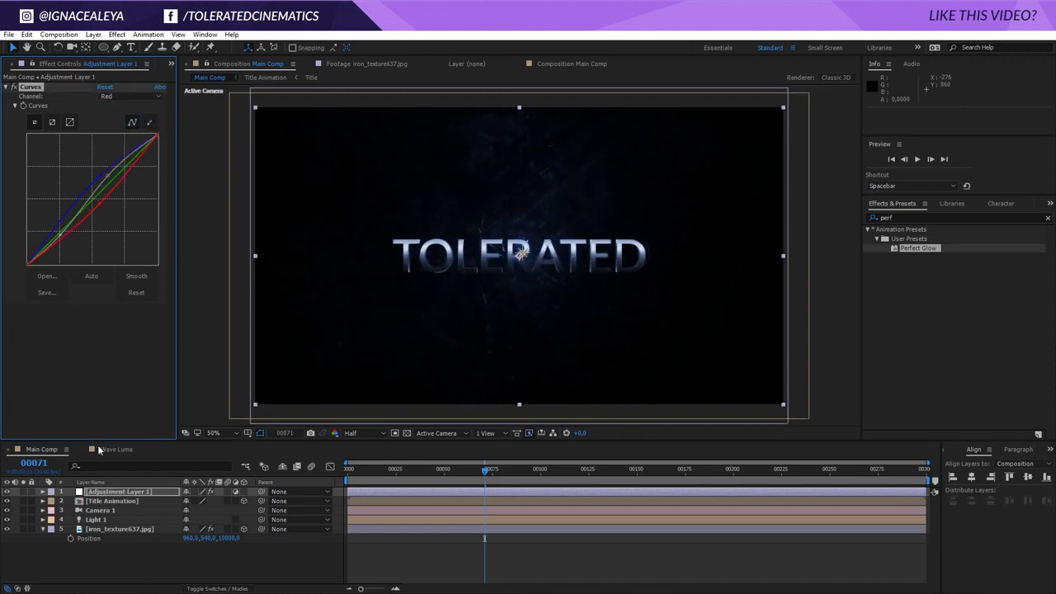
# Step: Delete the adjustment layer and preview the lit title animation
pyautogui.press('Delete')
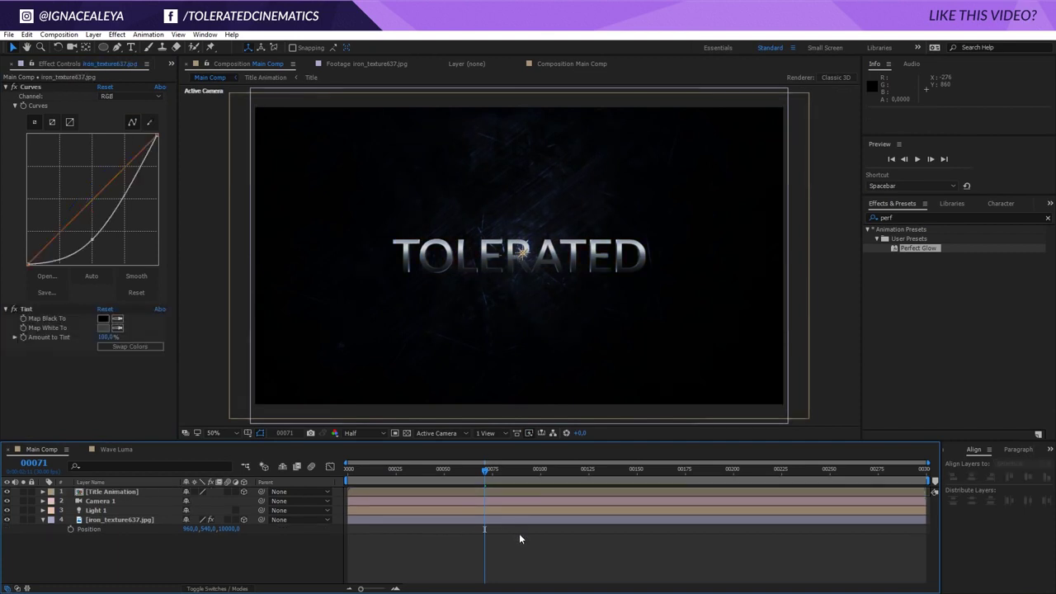
pyautogui.press('space')
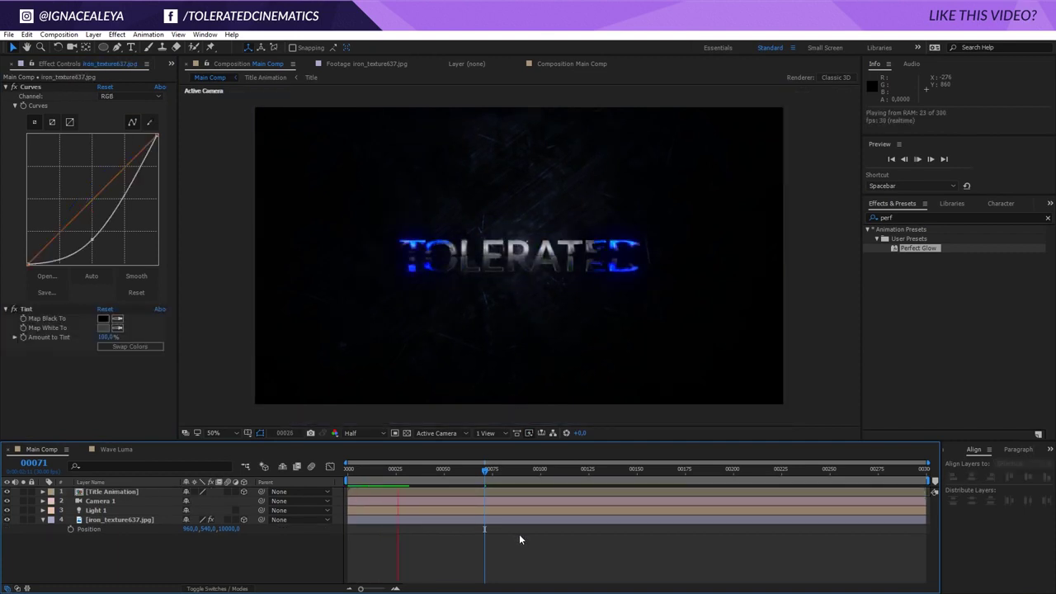